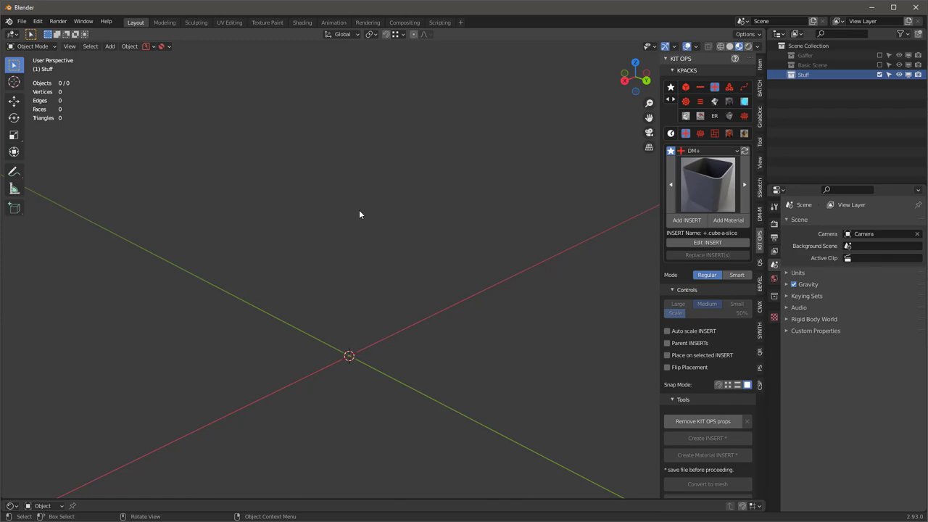
Add a mesh plane at the scene origin and assign it the existing sy_cutter material.
{"action": "key", "text": "shift+a"}
{"action": "mouse_move", "coordinate": [359, 209]}
{"action": "left_click", "coordinate": [401, 211]}
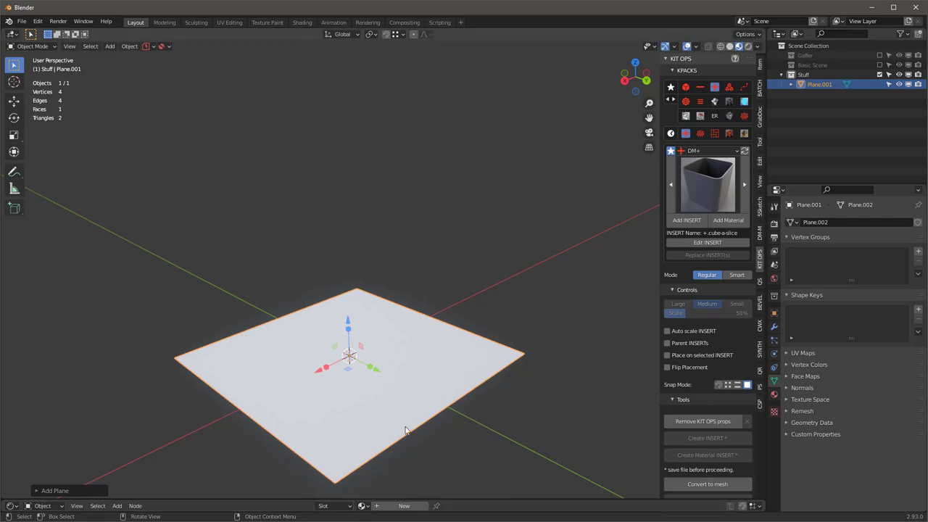
{"action": "left_click", "coordinate": [362, 505]}
{"action": "left_click", "coordinate": [407, 417]}
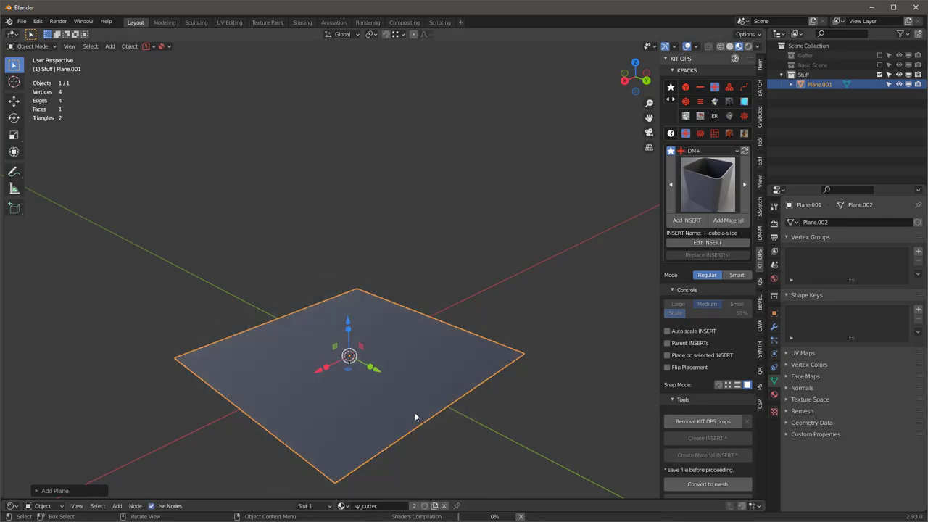
Switch to solid shading and extrude the plane's face 2 m upward into a box.
{"action": "key", "text": "z"}
{"action": "mouse_move", "coordinate": [393, 374]}
{"action": "middle_mouse_down", "text": "shift"}
{"action": "mouse_move", "coordinate": [404, 334]}
{"action": "mouse_move", "coordinate": [409, 347]}
{"action": "mouse_move", "coordinate": [418, 332]}
{"action": "middle_mouse_up", "text": "shift"}
{"action": "key", "text": "Tab"}
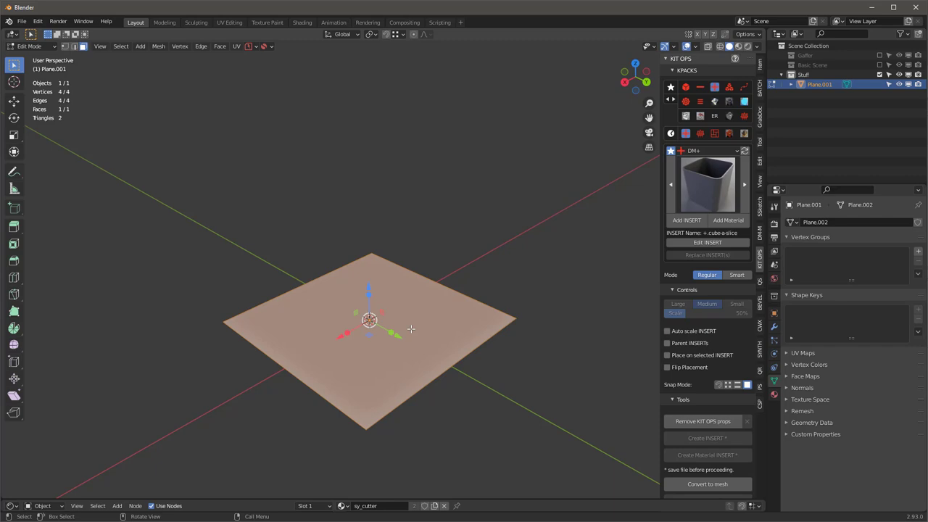
{"action": "key", "text": "e"}
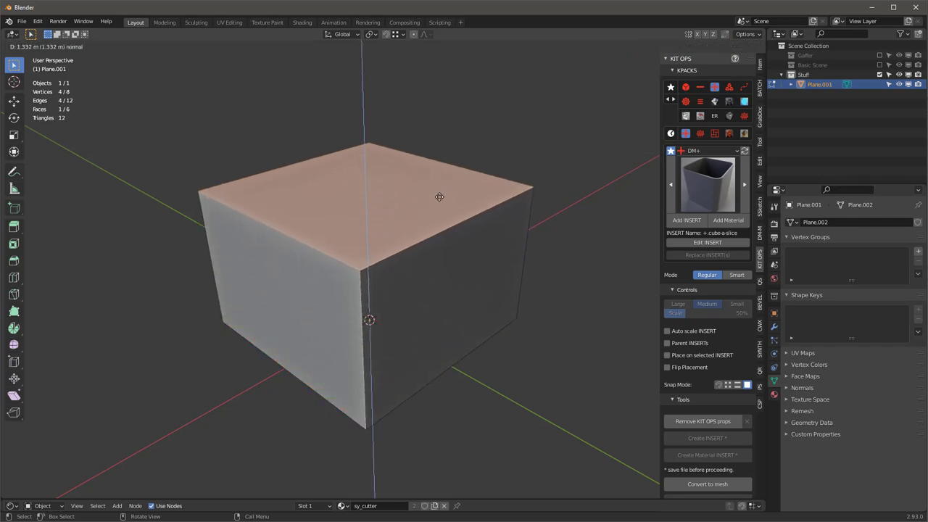
{"action": "left_click", "coordinate": [439, 197]}
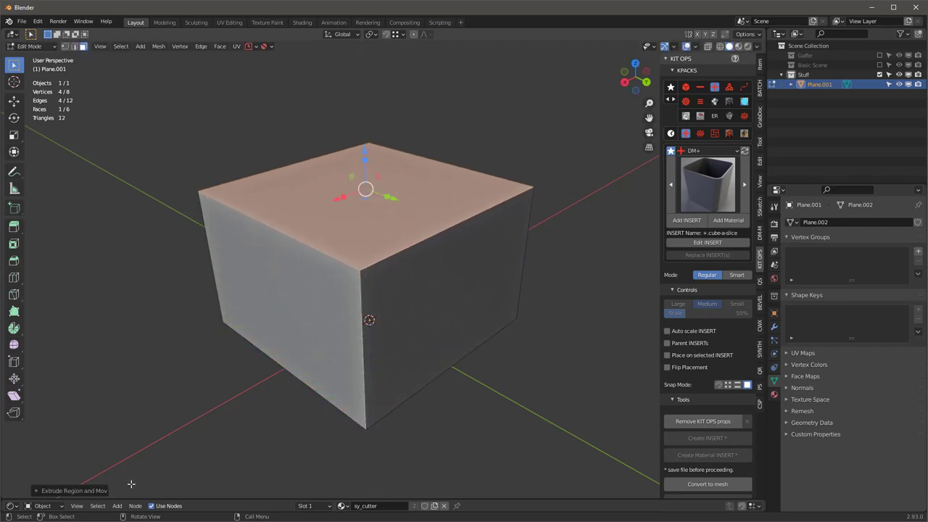
{"action": "left_click", "coordinate": [42, 492]}
{"action": "left_click", "coordinate": [120, 466]}
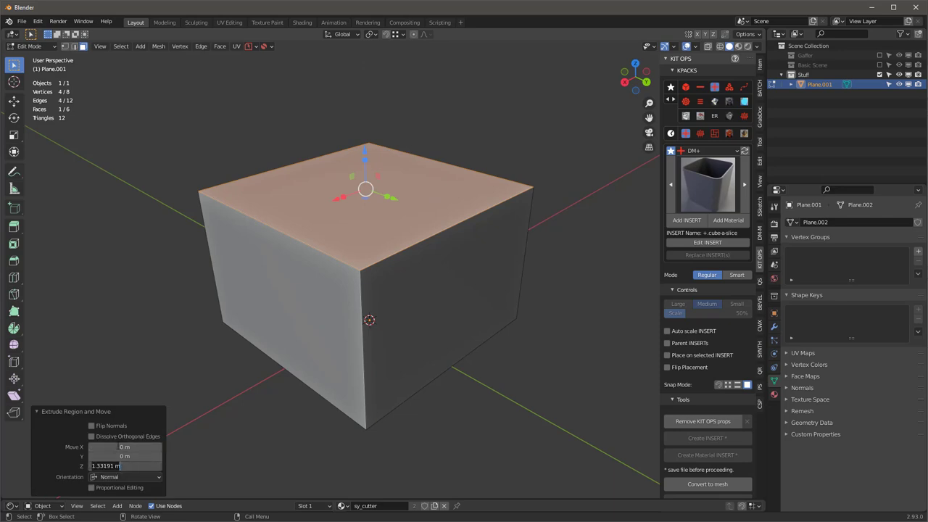
{"action": "type", "text": "2"}
{"action": "key", "text": "Return"}
Delete the box's top face and return to Object Mode.
{"action": "key", "text": "c"}
{"action": "right_click", "coordinate": [339, 119]}
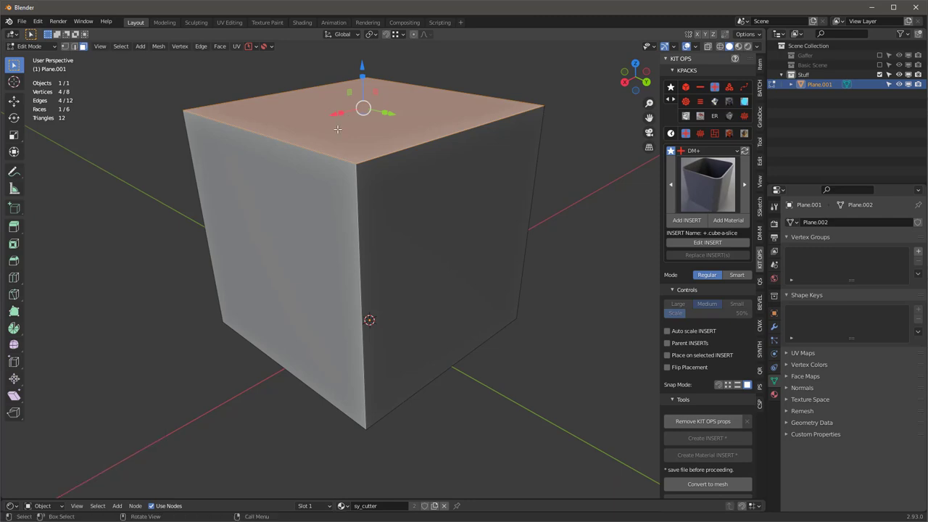
{"action": "key", "text": "x"}
{"action": "left_click", "coordinate": [304, 150]}
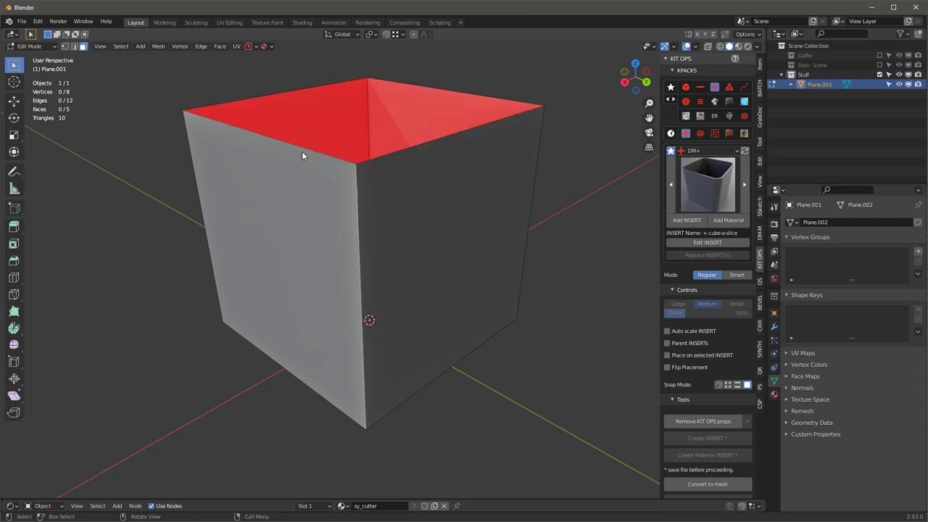
{"action": "key", "text": "Tab"}
Rename the open box object as cube.
{"action": "double_click", "coordinate": [818, 84]}
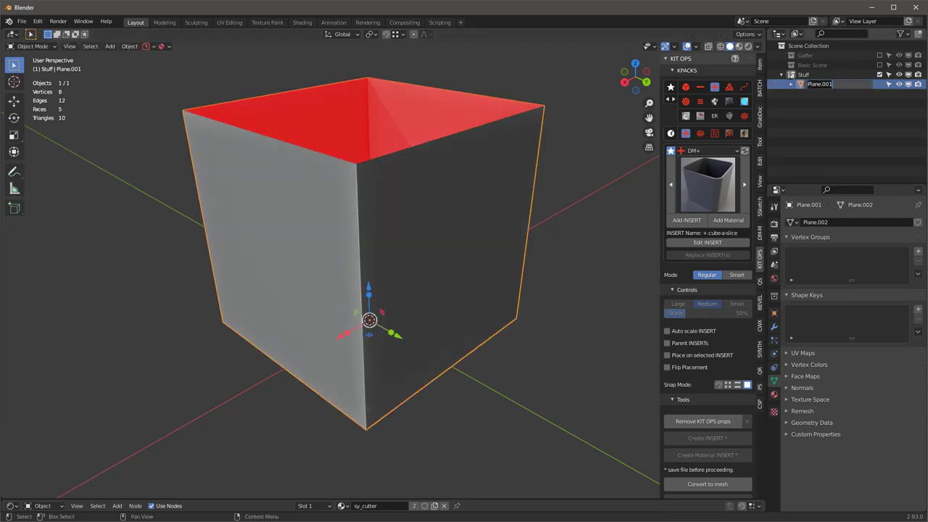
{"action": "type", "text": "cube"}
{"action": "key", "text": "Return"}
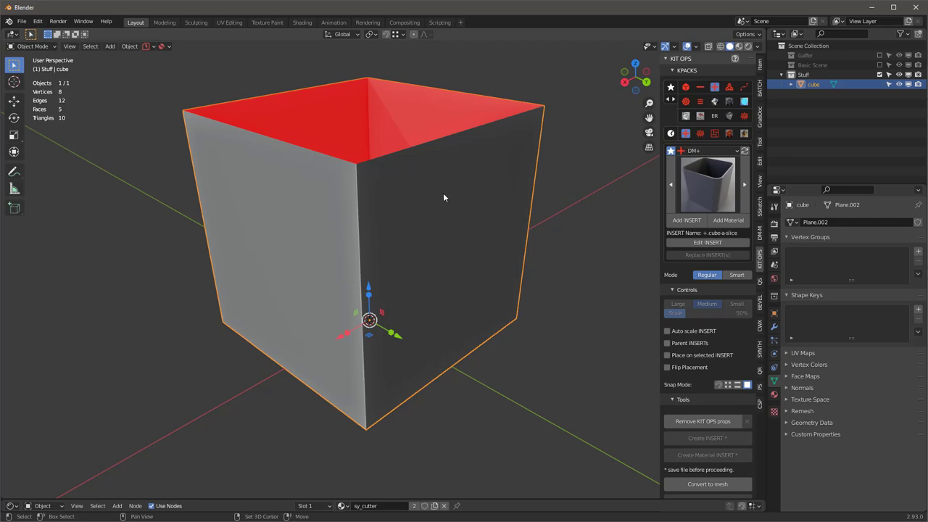
Duplicate the cube in place and hide the duplicate in the viewport.
{"action": "key", "text": "shift+d"}
{"action": "right_click", "coordinate": [522, 187]}
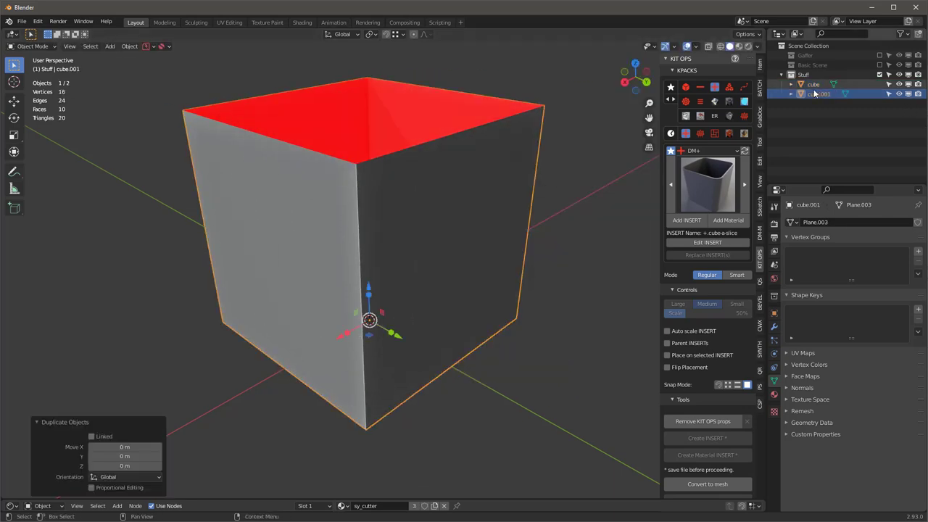
{"action": "left_click", "coordinate": [899, 94]}
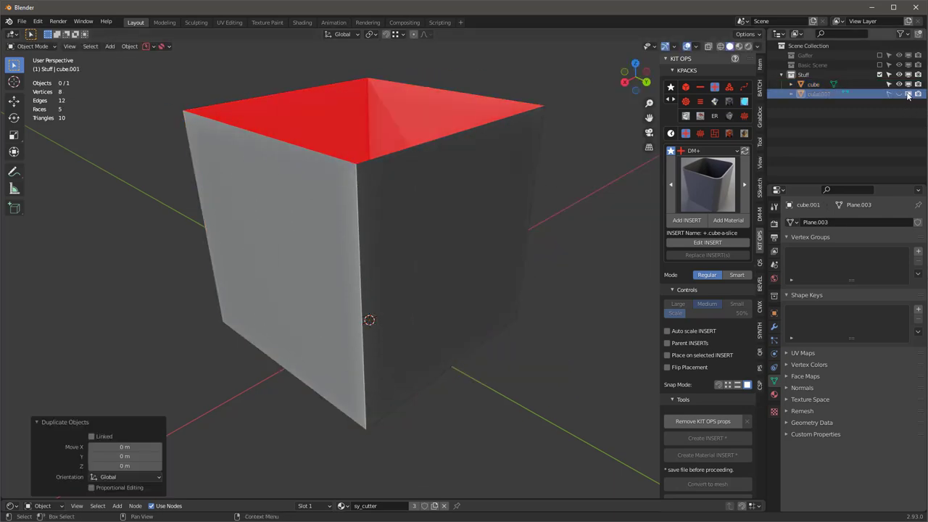
Delete all faces of the original cube except the side wall facing the positive Y direction.
{"action": "middle_click_drag", "start_coordinate": [379, 245], "coordinate": [369, 240]}
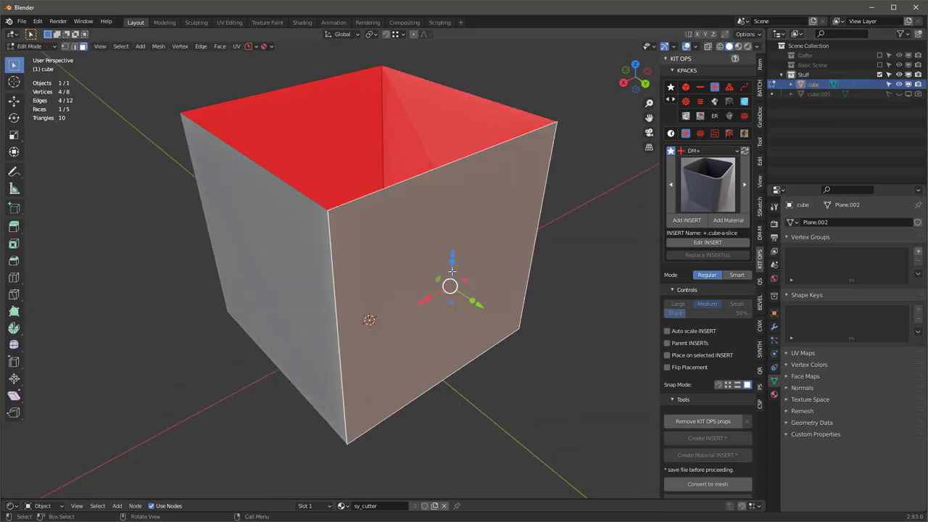
{"action": "mouse_move", "coordinate": [453, 271]}
{"action": "middle_mouse_down"}
{"action": "mouse_move", "coordinate": [412, 239]}
{"action": "mouse_move", "coordinate": [450, 255]}
{"action": "middle_mouse_up"}
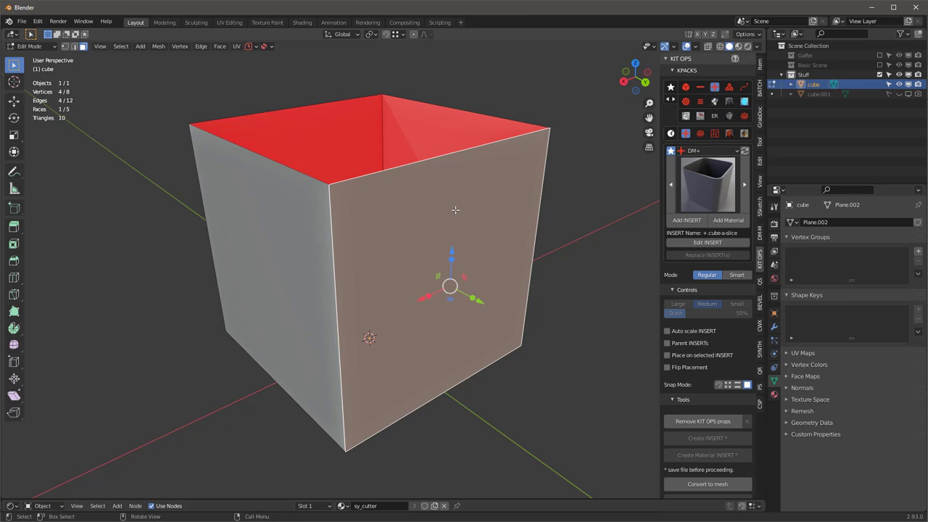
{"action": "key", "text": "a"}
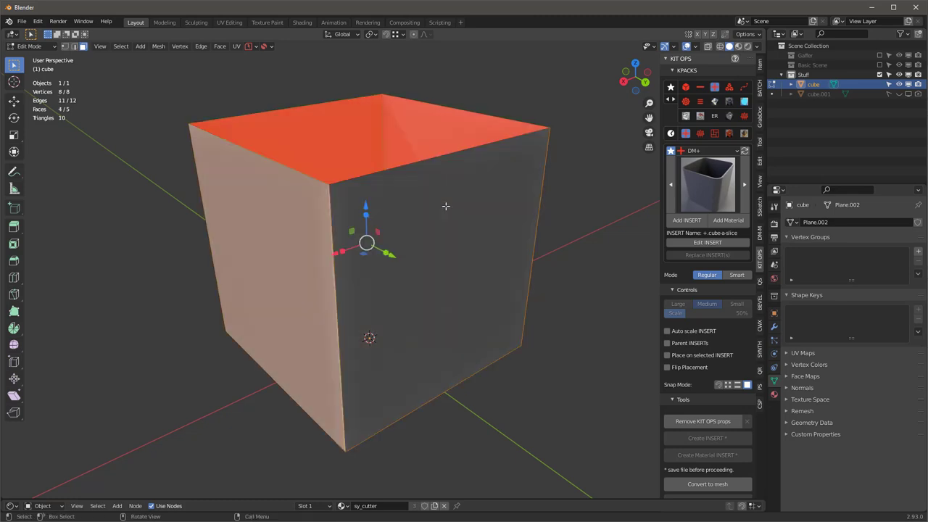
{"action": "key", "text": "x"}
{"action": "left_click", "coordinate": [457, 196]}
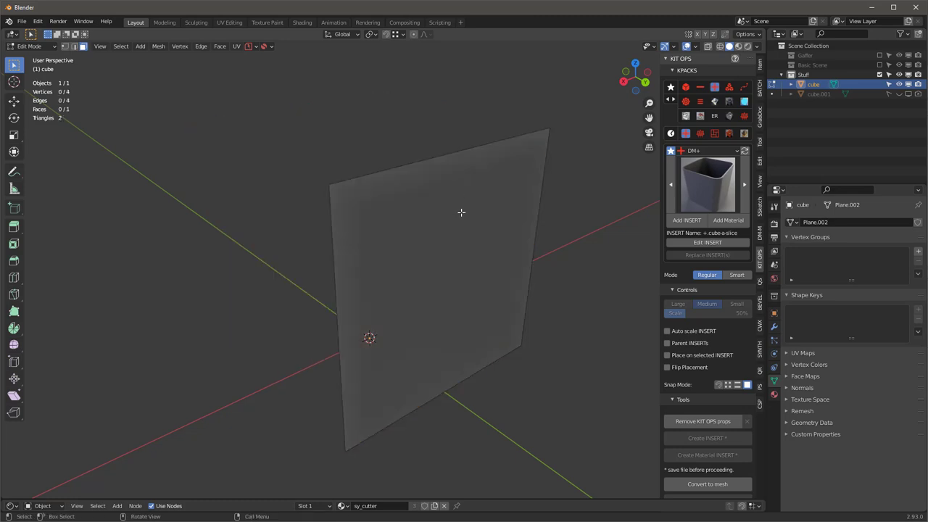
Divide the remaining wall into a 7 by 7 grid with six vertical and six horizontal loop cuts.
{"action": "key", "text": "a"}
{"action": "middle_click_drag", "start_coordinate": [441, 207], "coordinate": [430, 242]}
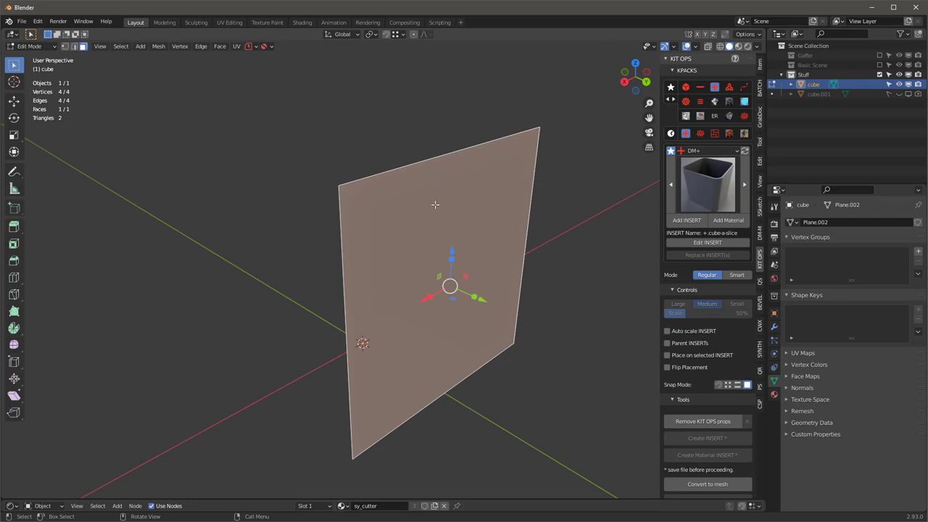
{"action": "key", "text": "ctrl+r"}
{"action": "scroll", "coordinate": [441, 164], "scroll_direction": "up", "scroll_amount": 4}
{"action": "scroll", "coordinate": [444, 164], "scroll_direction": "up", "scroll_amount": 1}
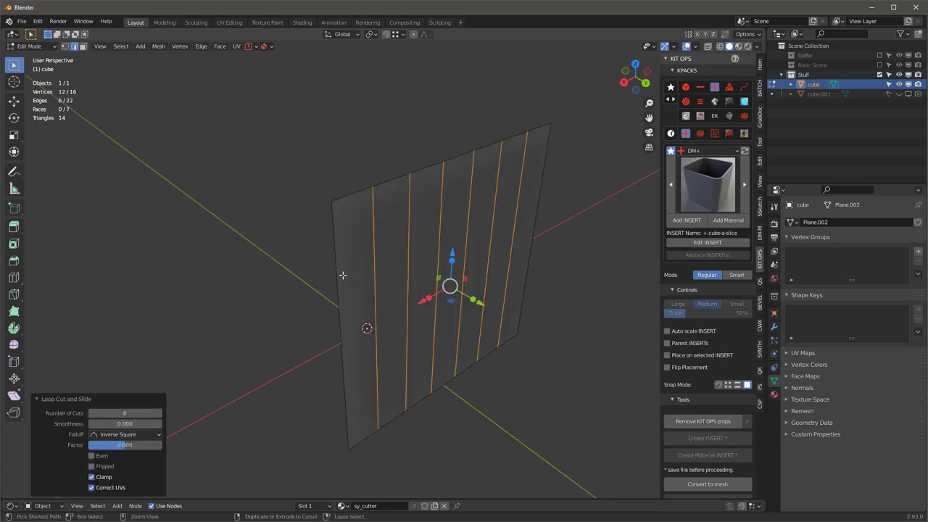
{"action": "key", "text": "ctrl+r"}
{"action": "scroll", "coordinate": [357, 280], "scroll_direction": "down", "scroll_amount": 1}
{"action": "scroll", "coordinate": [359, 279], "scroll_direction": "up", "scroll_amount": 1}
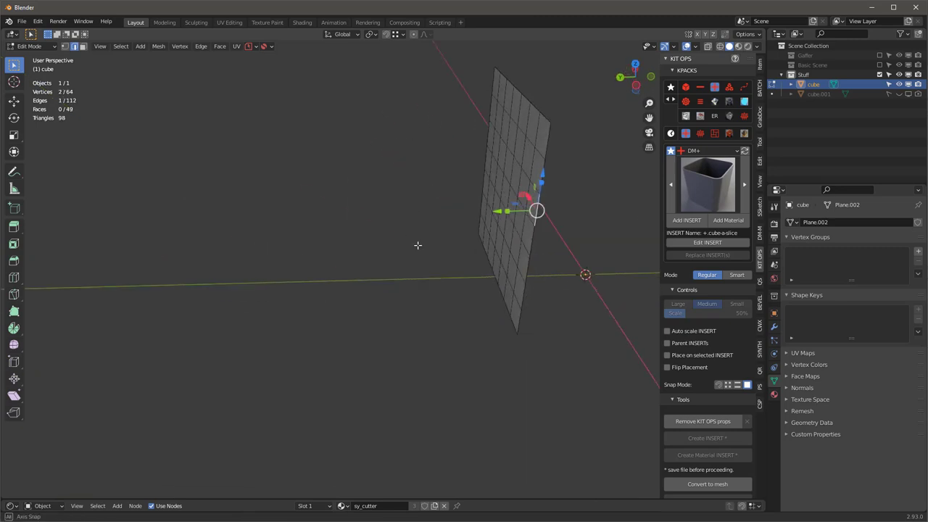
Separate a block of faces five wide and four high into its own object, leaving one border row below and two above.
{"action": "middle_click_drag", "start_coordinate": [416, 244], "coordinate": [440, 256]}
{"action": "key", "text": "3"}
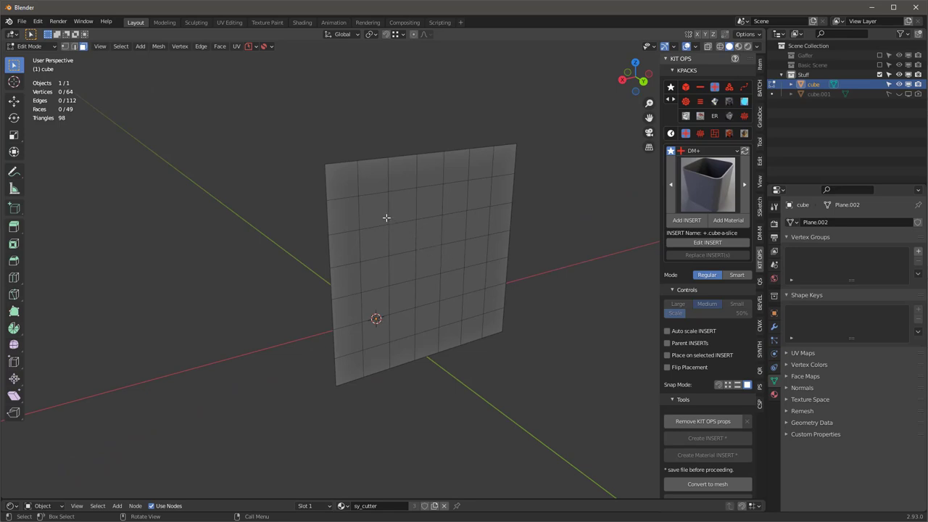
{"action": "left_click", "coordinate": [375, 241]}
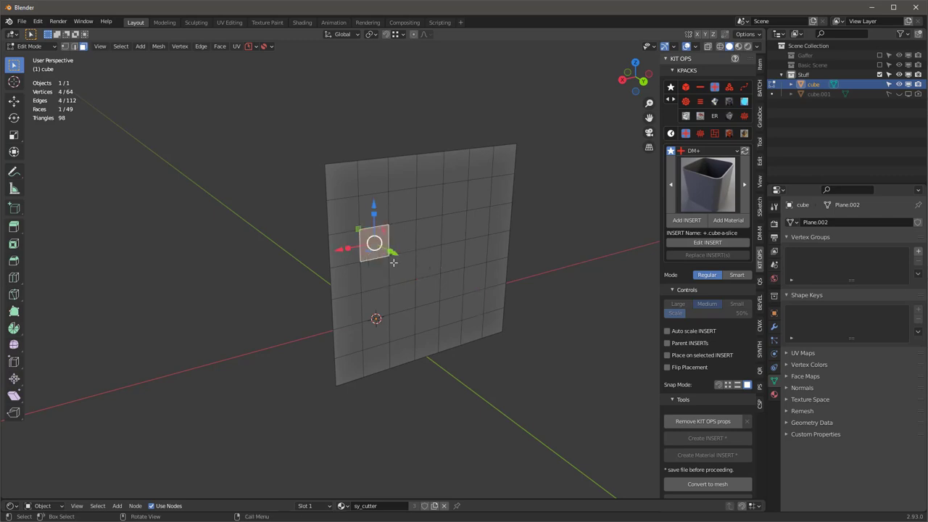
{"action": "left_click", "coordinate": [475, 303], "text": "ctrl+shift"}
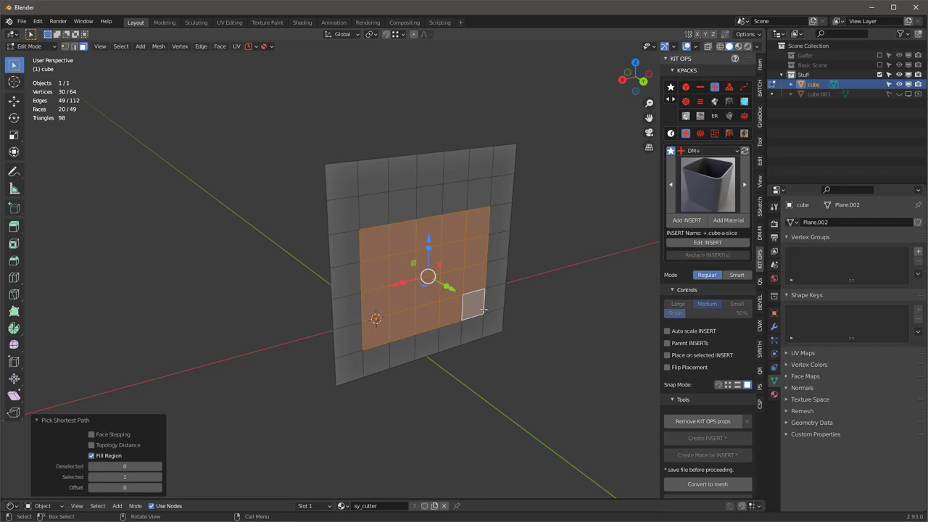
{"action": "key", "text": "p"}
{"action": "left_click", "coordinate": [414, 261]}
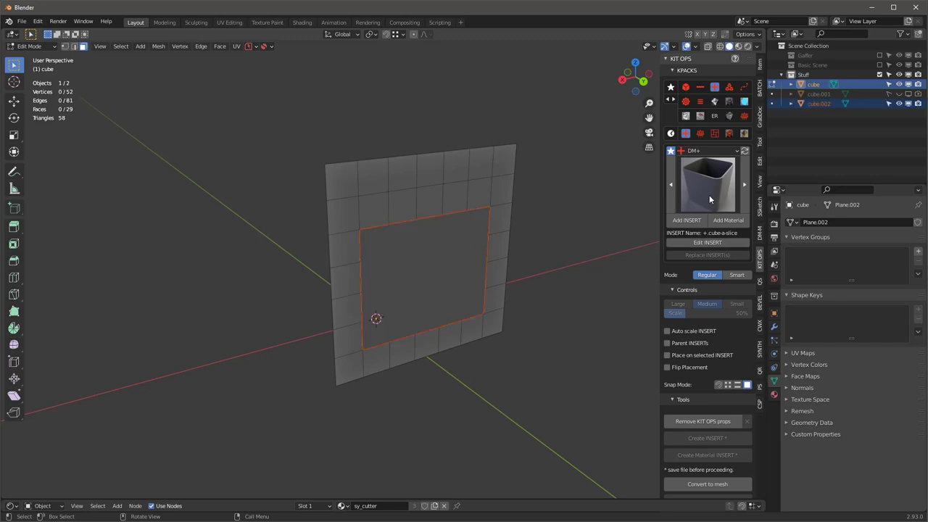
Rename the separated piece as diamond-cutout, hide it, and return the cube frame to Object Mode.
{"action": "double_click", "coordinate": [819, 106]}
{"action": "type", "text": "ciamon"}
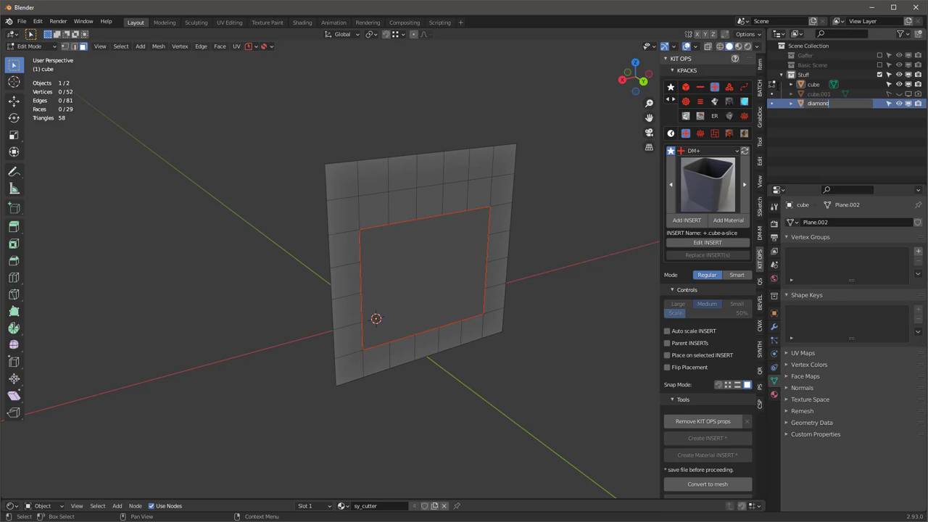
{"action": "type", "text": "d-cutout"}
{"action": "key", "text": "Return"}
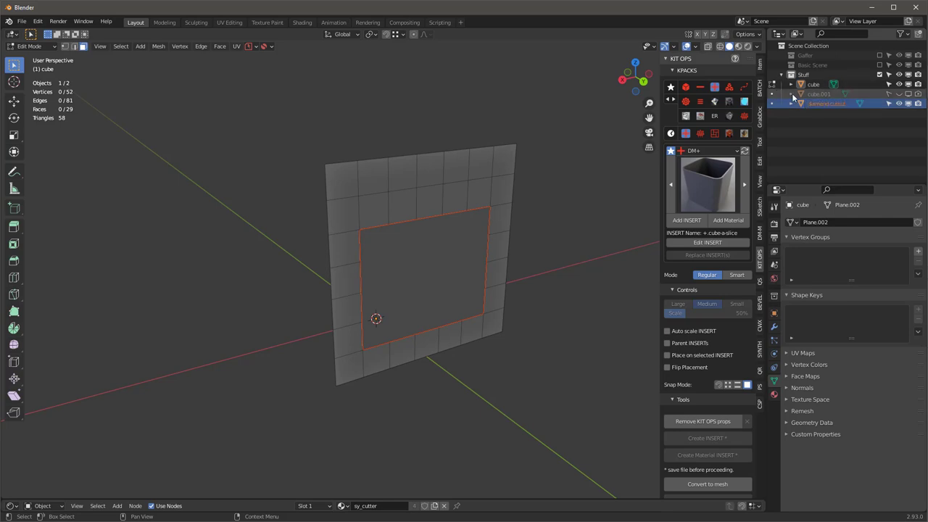
{"action": "key", "text": "Tab"}
{"action": "key", "text": "Tab"}
{"action": "key", "text": "Tab"}
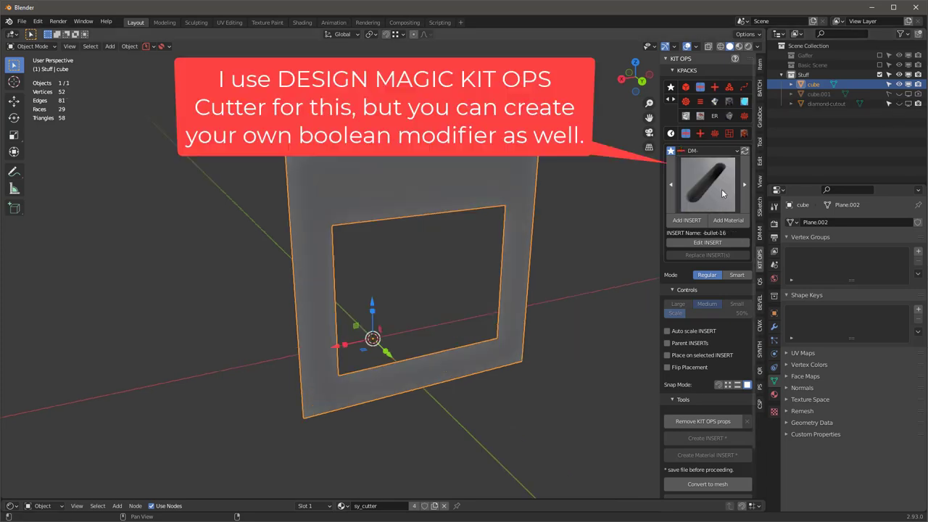
Show the frame's wireframe and place a -bullet-var-sides cutter insert in the wide band above the opening.
{"action": "left_click", "coordinate": [720, 188]}
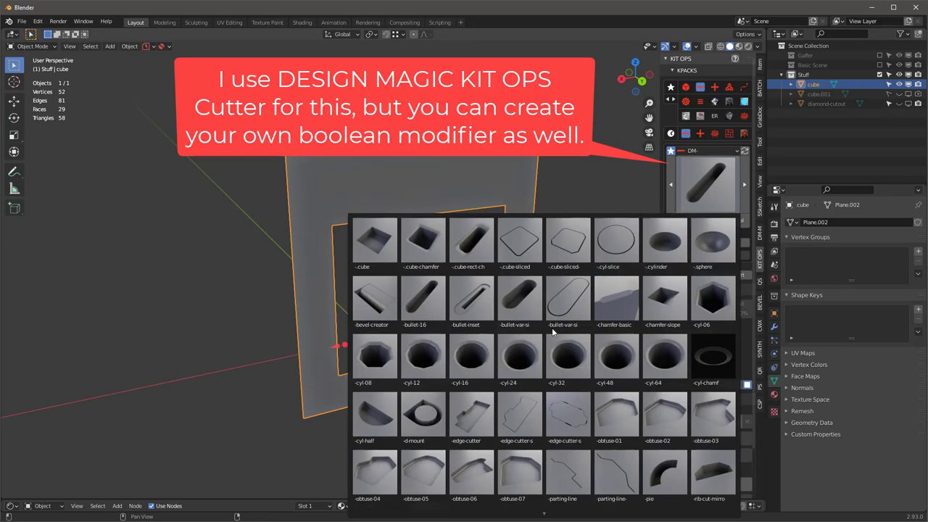
{"action": "left_click", "coordinate": [522, 307]}
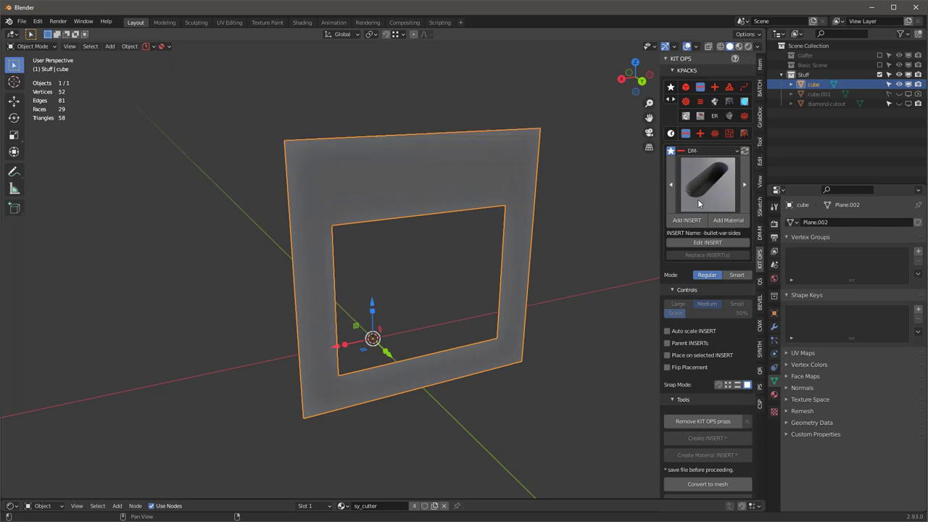
{"action": "right_click", "coordinate": [437, 176]}
{"action": "left_click", "coordinate": [420, 179]}
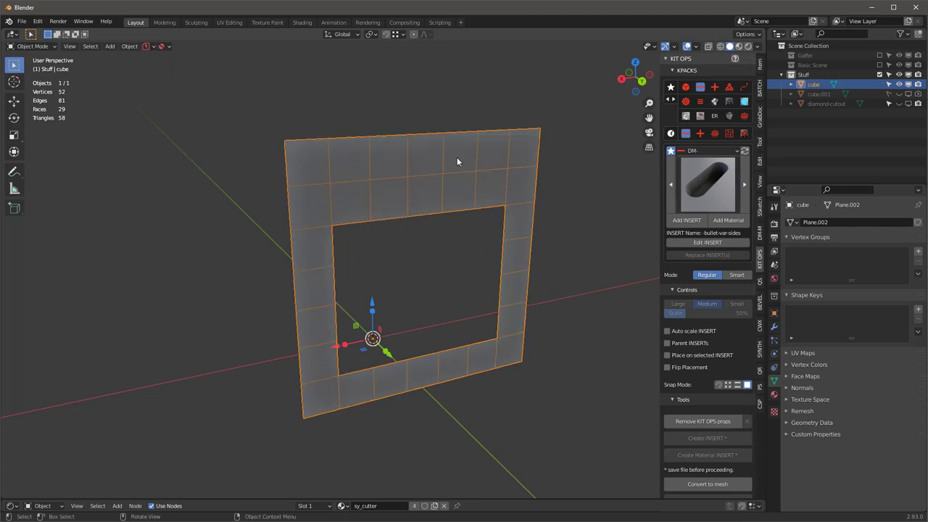
{"action": "left_click", "coordinate": [687, 220]}
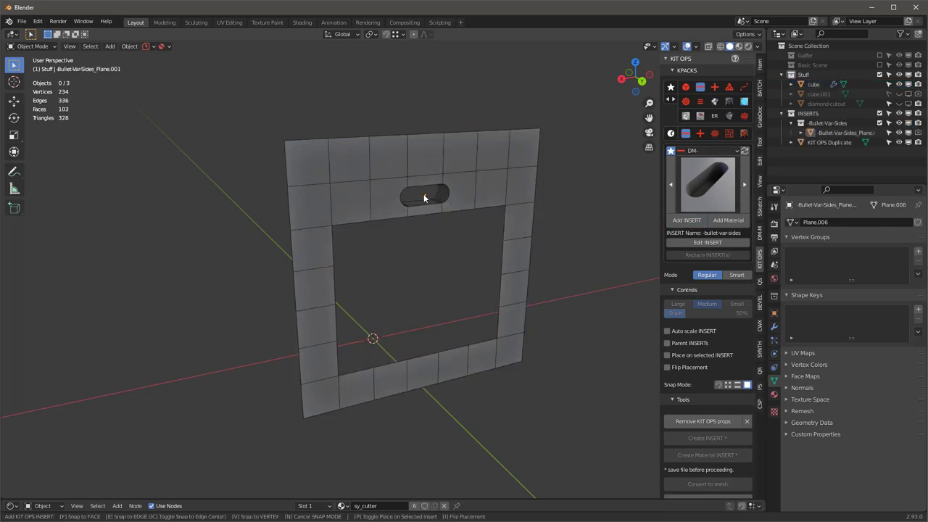
{"action": "left_click", "coordinate": [425, 197]}
Stretch the bullet cutter along X by a factor of 1.523 and apply its scale.
{"action": "left_click_drag", "start_coordinate": [396, 203], "coordinate": [374, 204]}
{"action": "mouse_move", "coordinate": [417, 200]}
{"action": "middle_mouse_down"}
{"action": "mouse_move", "coordinate": [372, 167]}
{"action": "mouse_move", "coordinate": [415, 200]}
{"action": "middle_mouse_up"}
{"action": "key", "text": "ctrl+a"}
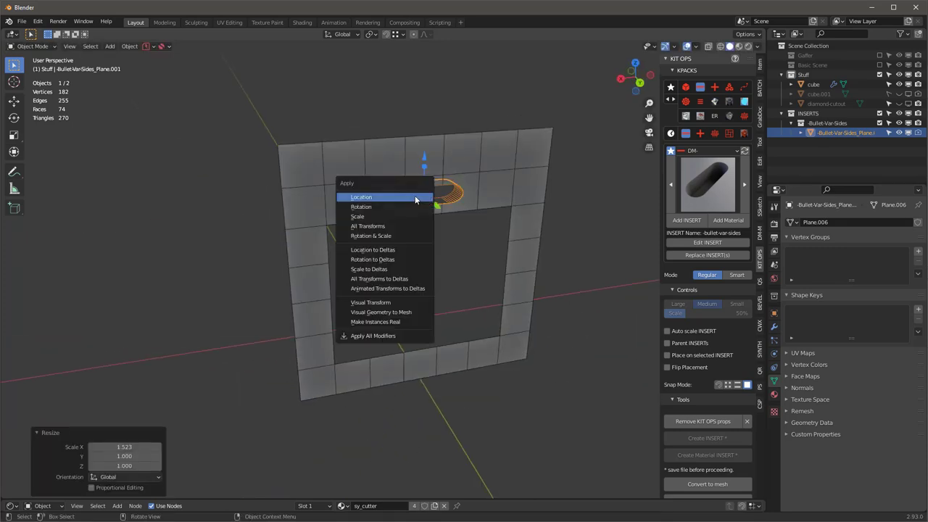
{"action": "left_click", "coordinate": [370, 217]}
{"action": "mouse_move", "coordinate": [438, 200]}
{"action": "middle_mouse_down"}
{"action": "mouse_move", "coordinate": [399, 181]}
{"action": "mouse_move", "coordinate": [435, 196]}
{"action": "middle_mouse_up"}
{"action": "scroll", "coordinate": [461, 167], "scroll_direction": "up", "scroll_amount": 7}
{"action": "scroll", "coordinate": [461, 167], "scroll_direction": "down", "scroll_amount": 5}
{"action": "middle_click_drag", "start_coordinate": [461, 167], "coordinate": [477, 187]}
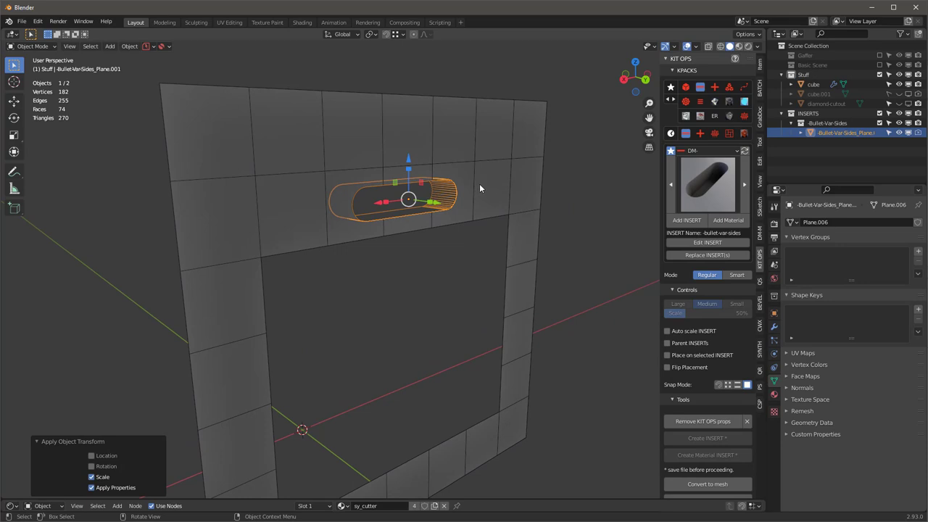
Add a Wireframe modifier to the cube frame.
{"action": "left_click", "coordinate": [436, 141]}
{"action": "middle_click_drag", "start_coordinate": [441, 142], "coordinate": [600, 168]}
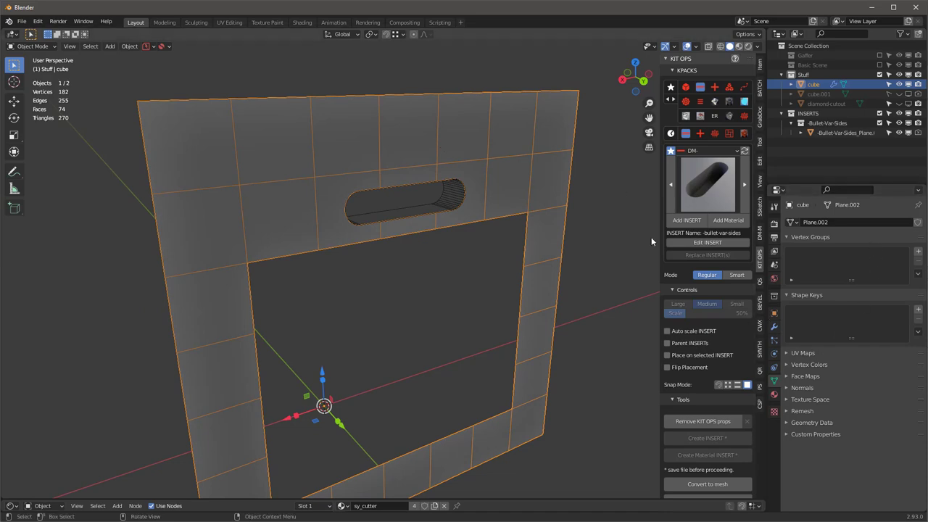
{"action": "left_click", "coordinate": [773, 326]}
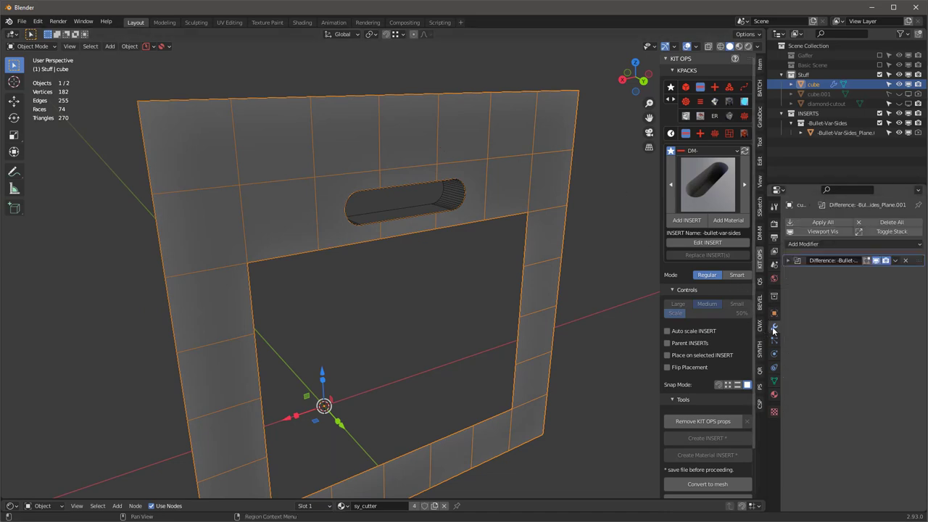
{"action": "left_click", "coordinate": [812, 243]}
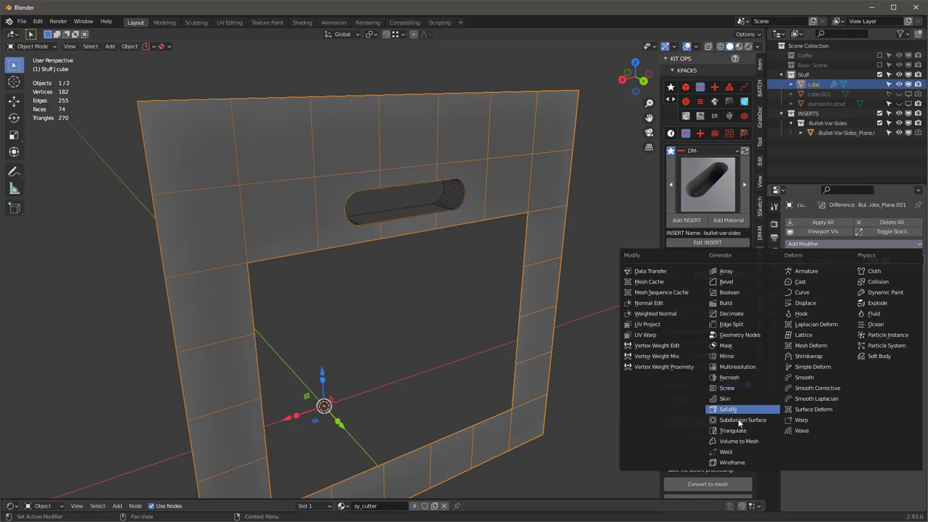
{"action": "left_click", "coordinate": [732, 461]}
{"action": "middle_click_drag", "start_coordinate": [276, 159], "coordinate": [409, 139]}
{"action": "scroll", "coordinate": [435, 137], "scroll_direction": "up", "scroll_amount": 5}
{"action": "middle_click_drag", "start_coordinate": [475, 136], "coordinate": [397, 168]}
{"action": "scroll", "coordinate": [397, 168], "scroll_direction": "down", "scroll_amount": 5}
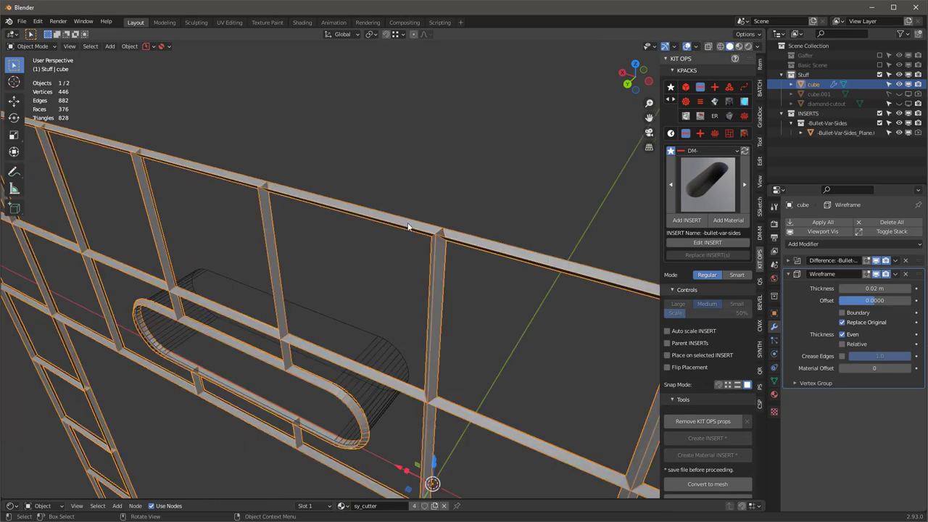
Enable Boundary in the frame's Wireframe modifier and set its thickness to 0.04 m.
{"action": "scroll", "coordinate": [408, 226], "scroll_direction": "down", "scroll_amount": 2}
{"action": "left_click", "coordinate": [843, 312]}
{"action": "middle_click_drag", "start_coordinate": [351, 281], "coordinate": [421, 264]}
{"action": "middle_click_drag", "start_coordinate": [111, 182], "coordinate": [306, 232]}
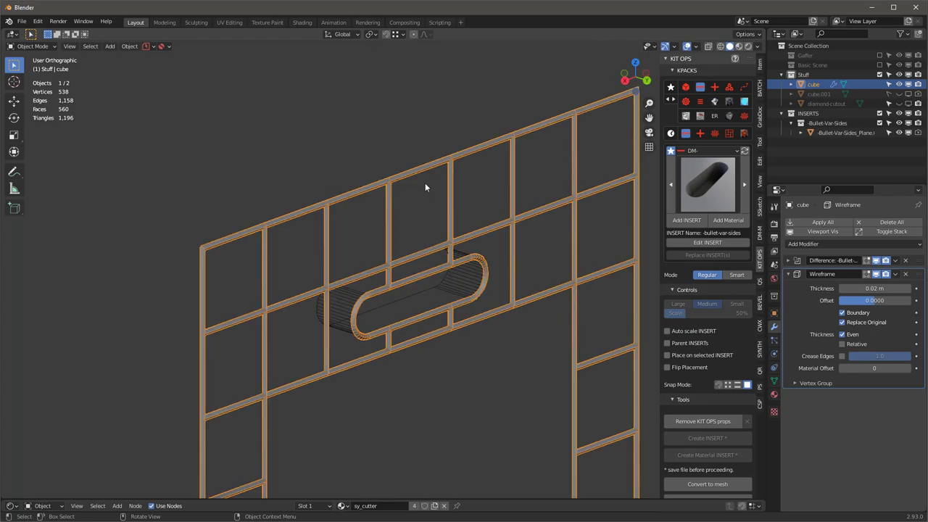
{"action": "scroll", "coordinate": [426, 181], "scroll_direction": "up", "scroll_amount": 2}
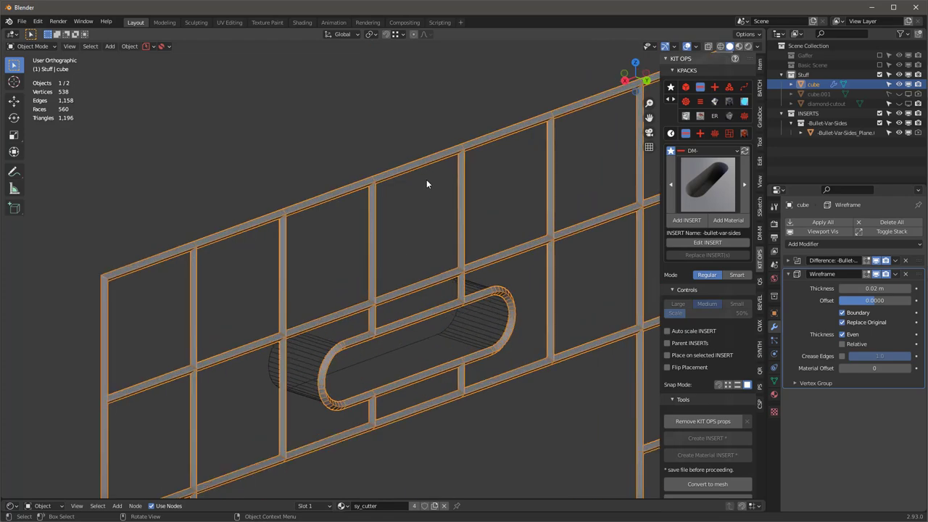
{"action": "middle_click_drag", "start_coordinate": [398, 269], "coordinate": [370, 259]}
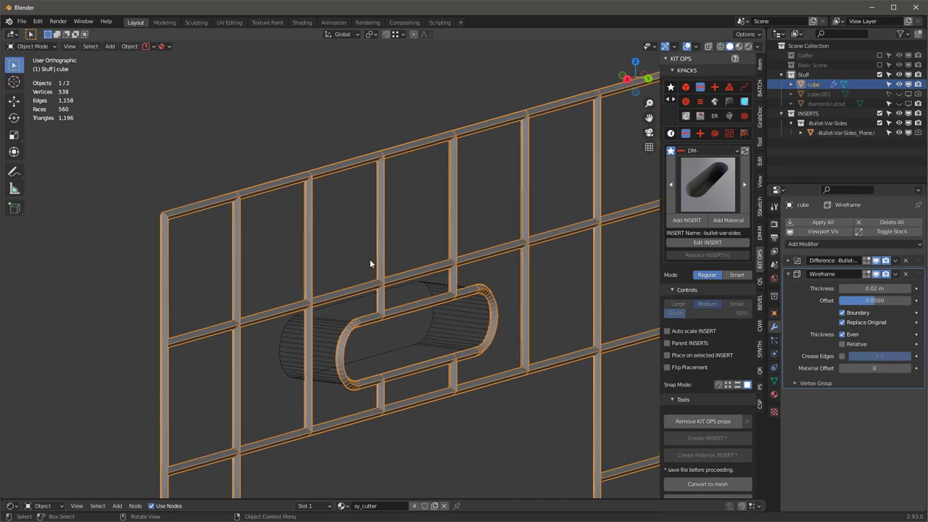
{"action": "left_click", "coordinate": [869, 289]}
{"action": "type", "text": ".04"}
{"action": "key", "text": "Return"}
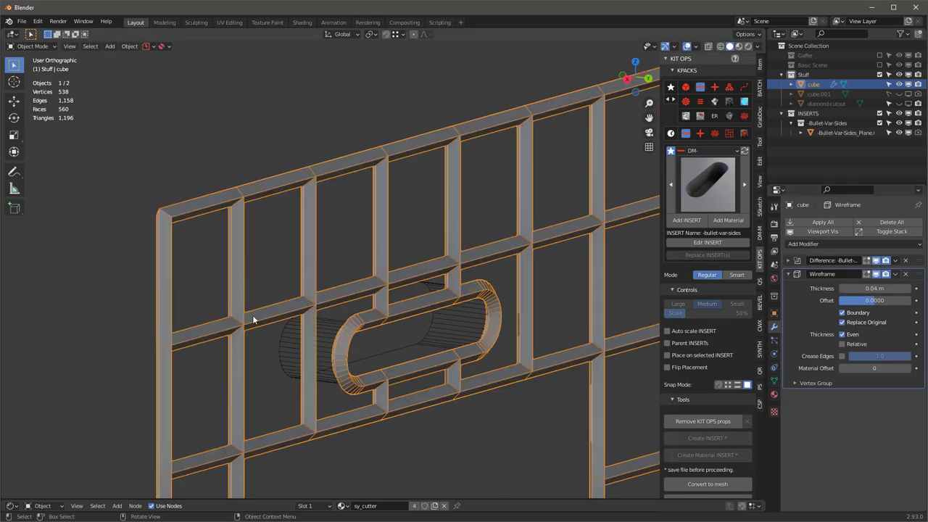
{"action": "scroll", "coordinate": [194, 278], "scroll_direction": "down", "scroll_amount": 4}
{"action": "middle_click_drag", "start_coordinate": [329, 237], "coordinate": [327, 259]}
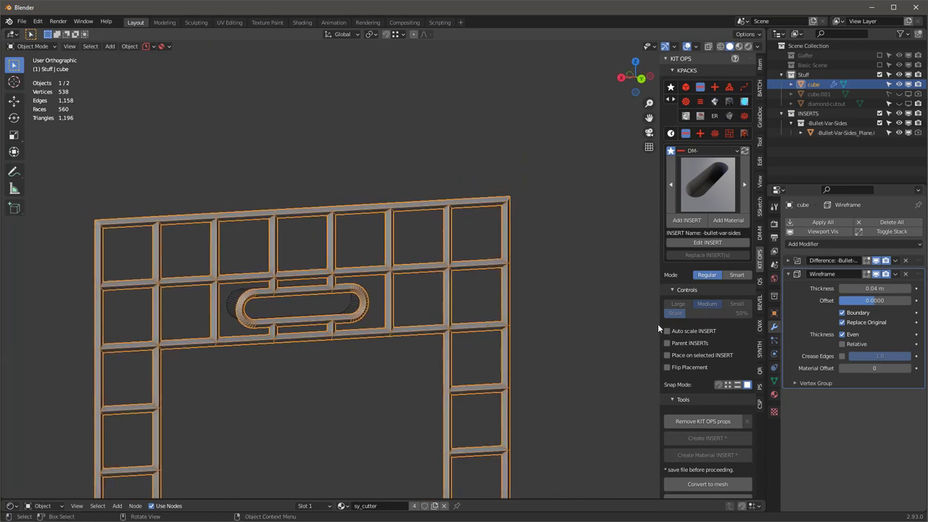
Add a Bevel modifier to the cube frame after its Wireframe modifier.
{"action": "left_click", "coordinate": [804, 244]}
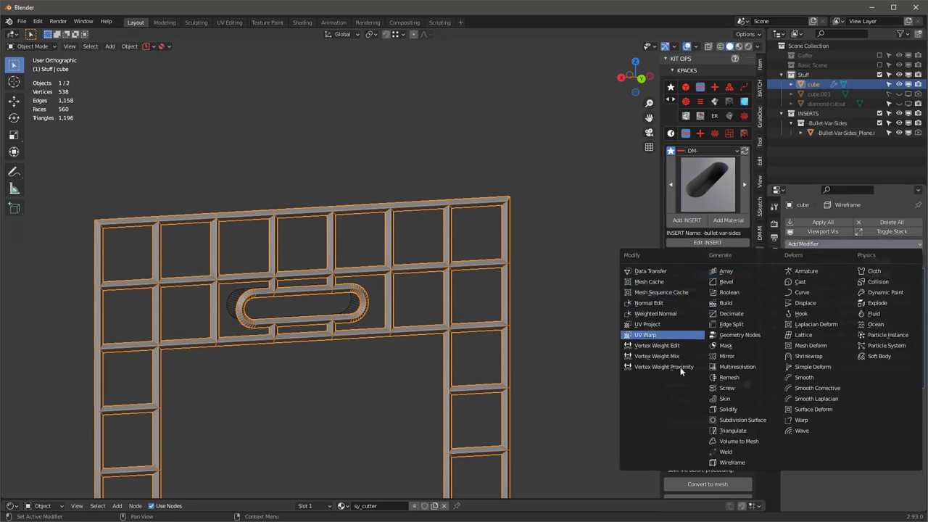
{"action": "left_click", "coordinate": [719, 282]}
{"action": "middle_click_drag", "start_coordinate": [307, 327], "coordinate": [426, 237]}
{"action": "scroll", "coordinate": [413, 250], "scroll_direction": "up", "scroll_amount": 6}
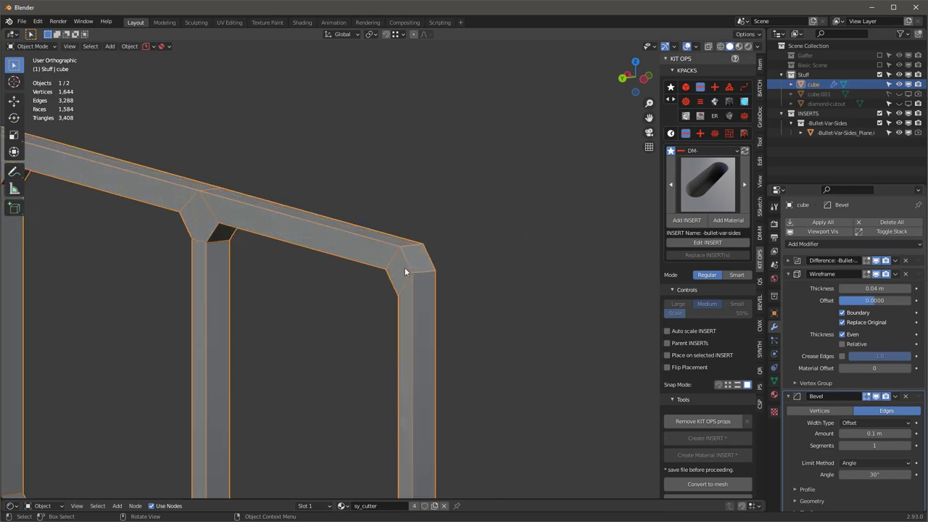
{"action": "scroll", "coordinate": [409, 266], "scroll_direction": "down", "scroll_amount": 4}
{"action": "middle_click_drag", "start_coordinate": [342, 278], "coordinate": [305, 314]}
Flatten the bullet cutter along Z by a factor of 0.794 and apply its scale.
{"action": "left_click", "coordinate": [341, 324]}
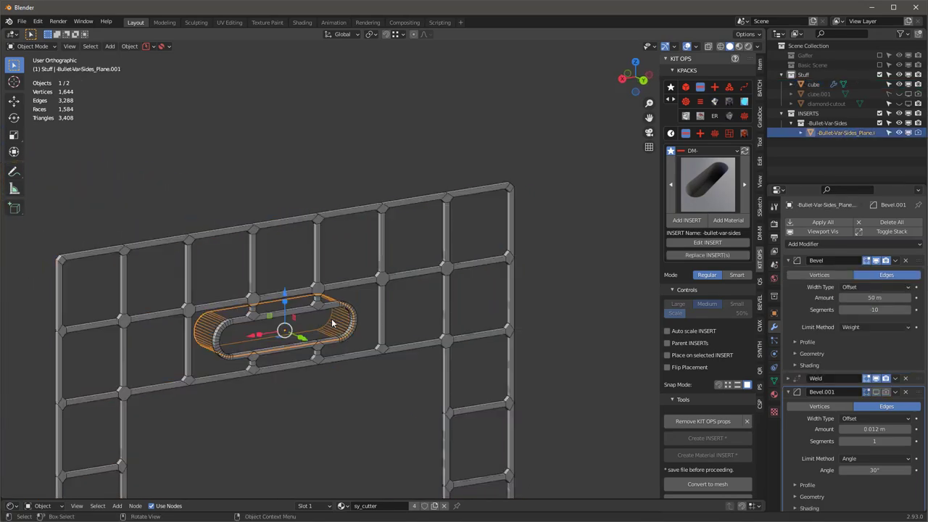
{"action": "left_click_drag", "start_coordinate": [289, 307], "coordinate": [289, 313]}
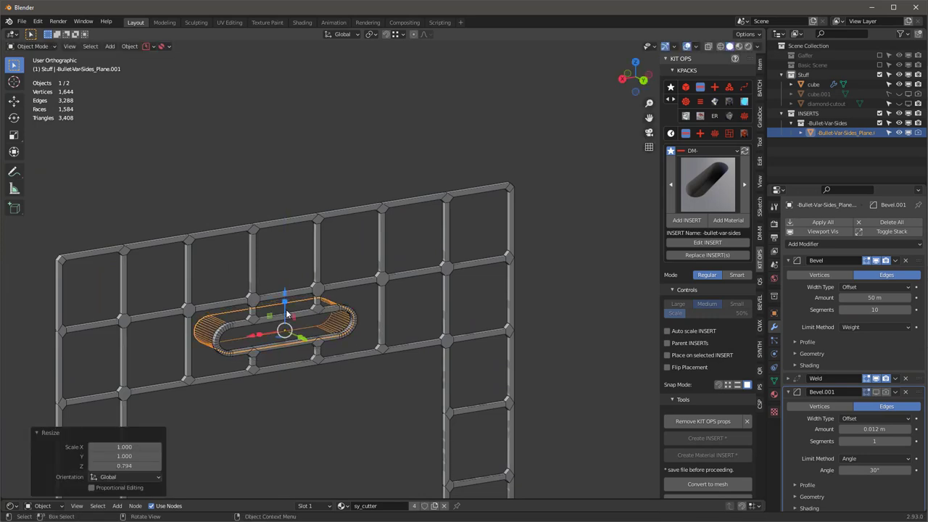
{"action": "key", "text": "ctrl+a"}
{"action": "left_click", "coordinate": [287, 308]}
{"action": "middle_click_drag", "start_coordinate": [288, 308], "coordinate": [390, 255]}
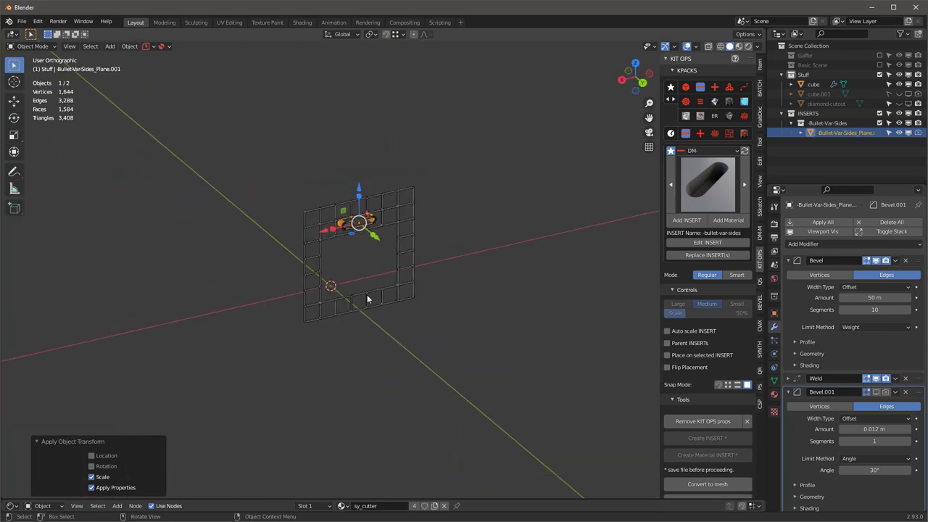
Add a cube-shaped empty at the world origin and set its display size to 0.5 m.
{"action": "left_click", "coordinate": [329, 155]}
{"action": "scroll", "coordinate": [329, 156], "scroll_direction": "up", "scroll_amount": 2}
{"action": "middle_click_drag", "start_coordinate": [329, 156], "coordinate": [297, 239]}
{"action": "key", "text": "shift+a"}
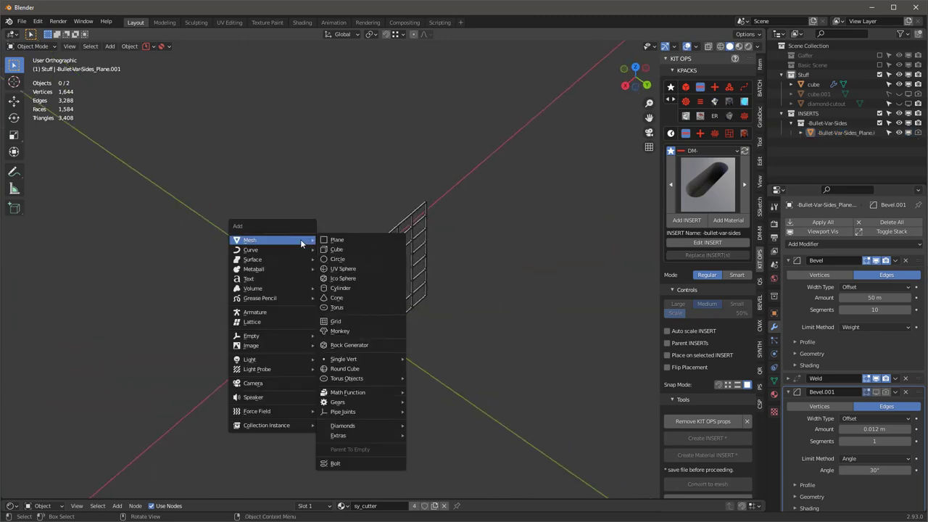
{"action": "mouse_move", "coordinate": [263, 340]}
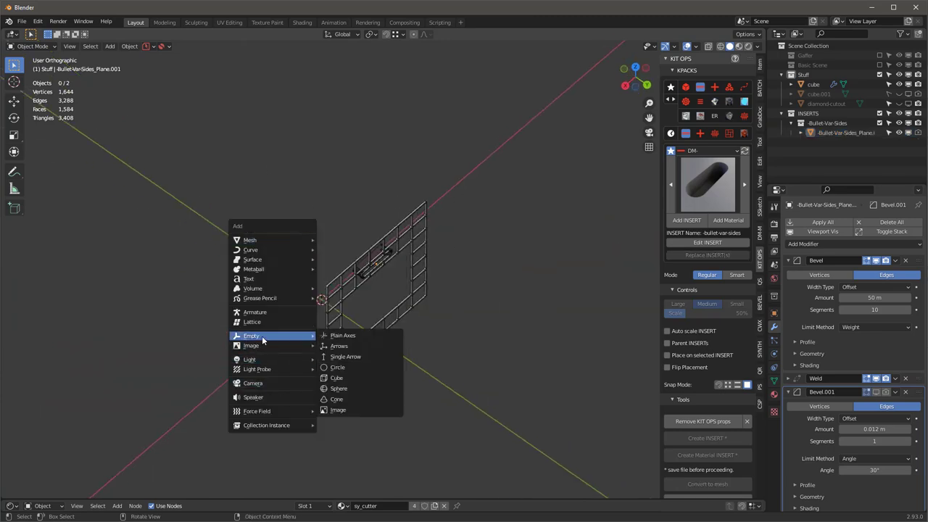
{"action": "left_click", "coordinate": [348, 377]}
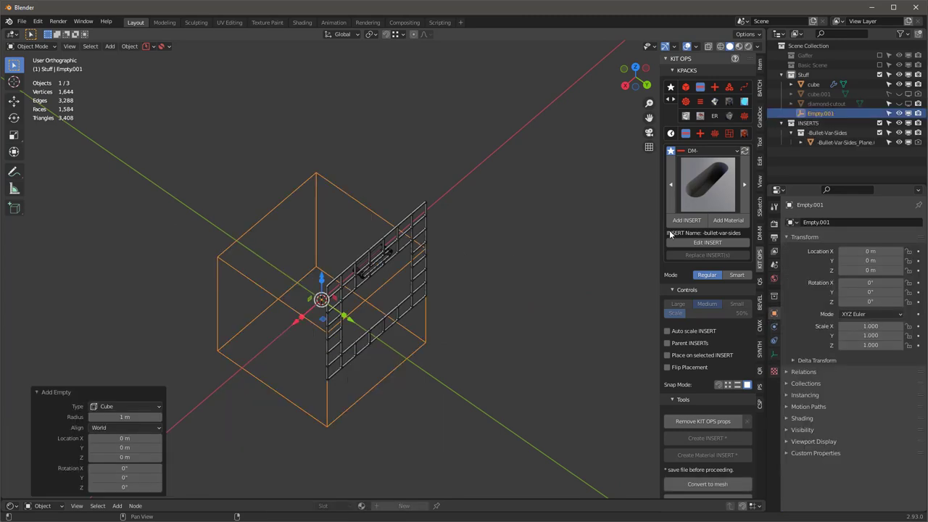
{"action": "left_click", "coordinate": [774, 356]}
{"action": "left_click", "coordinate": [875, 246]}
{"action": "type", "text": "0.5"}
{"action": "key", "text": "Return"}
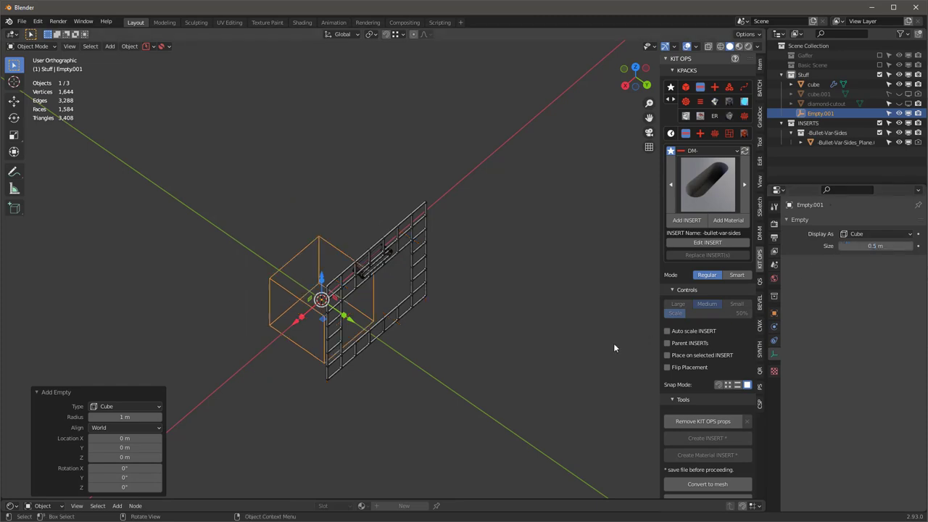
Rename the new empty as E-wall and the cube frame object as wall.
{"action": "double_click", "coordinate": [812, 114]}
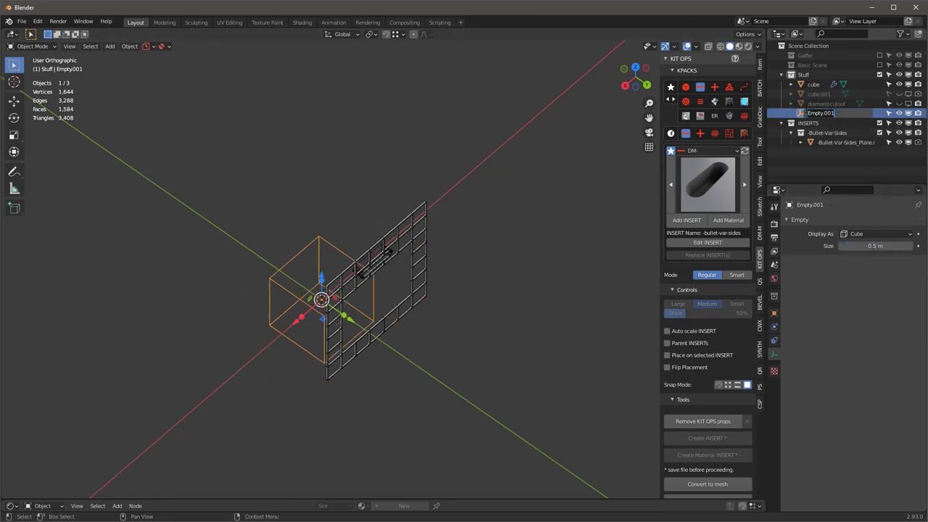
{"action": "type", "text": "E-wall"}
{"action": "key", "text": "Return"}
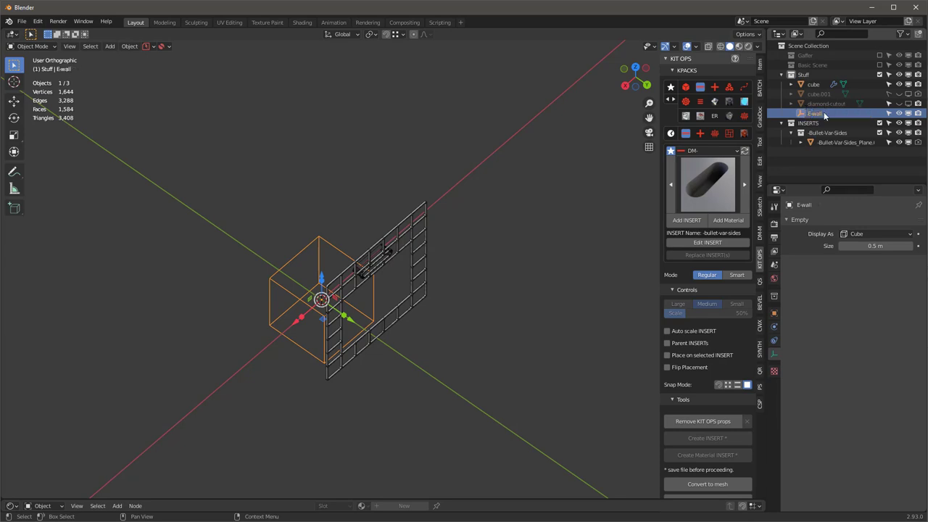
{"action": "left_click", "coordinate": [814, 84]}
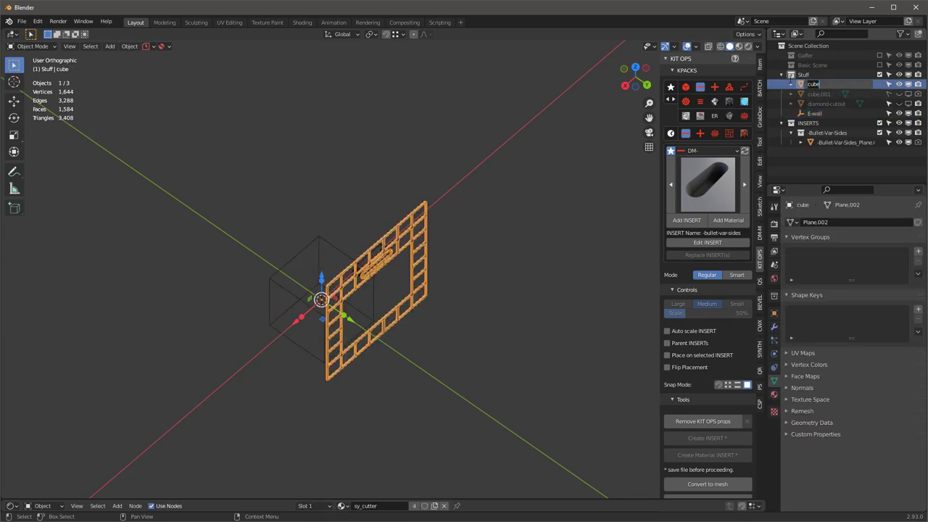
{"action": "type", "text": "wall"}
{"action": "key", "text": "Return"}
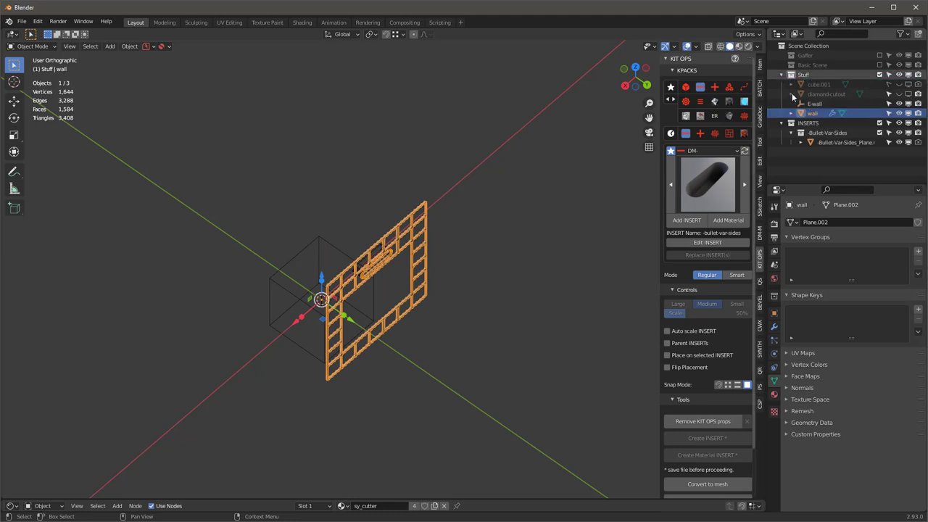
Add an Array modifier to the wall with a count of 4 and a relative X factor of 0.
{"action": "middle_click_drag", "start_coordinate": [147, 347], "coordinate": [549, 247]}
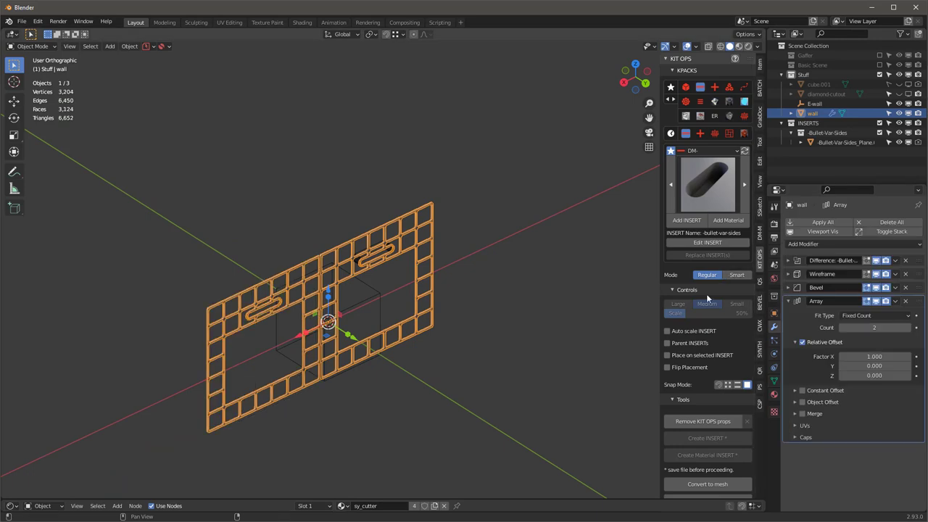
{"action": "left_click", "coordinate": [908, 327]}
{"action": "left_click", "coordinate": [908, 327]}
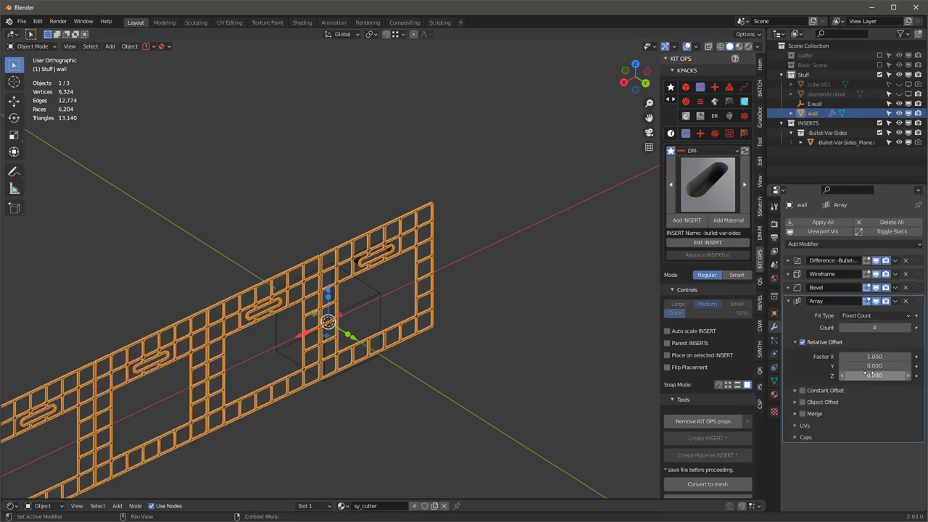
{"action": "left_click", "coordinate": [887, 356]}
{"action": "type", "text": "0"}
{"action": "key", "text": "Return"}
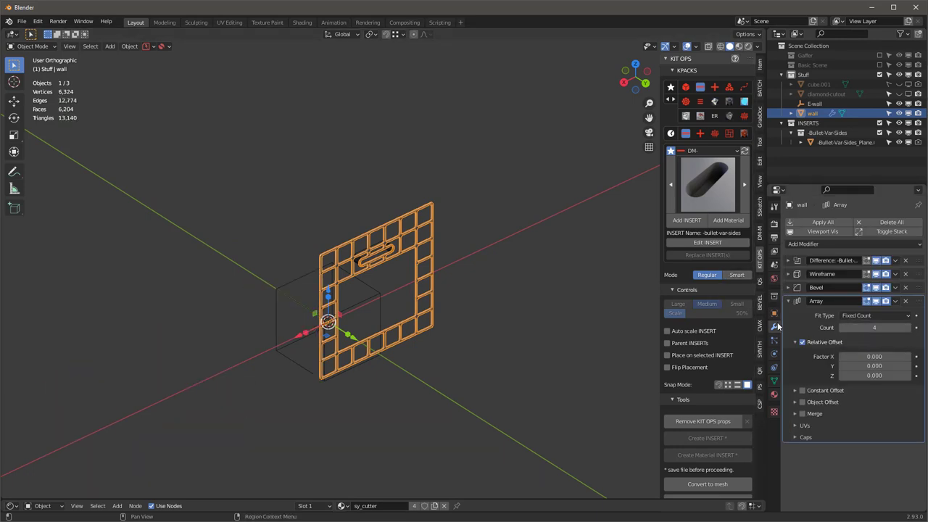
Turn off the array's relative offset and enable Object Offset with E-wall as its object.
{"action": "left_click", "coordinate": [802, 342]}
{"action": "left_click", "coordinate": [803, 402]}
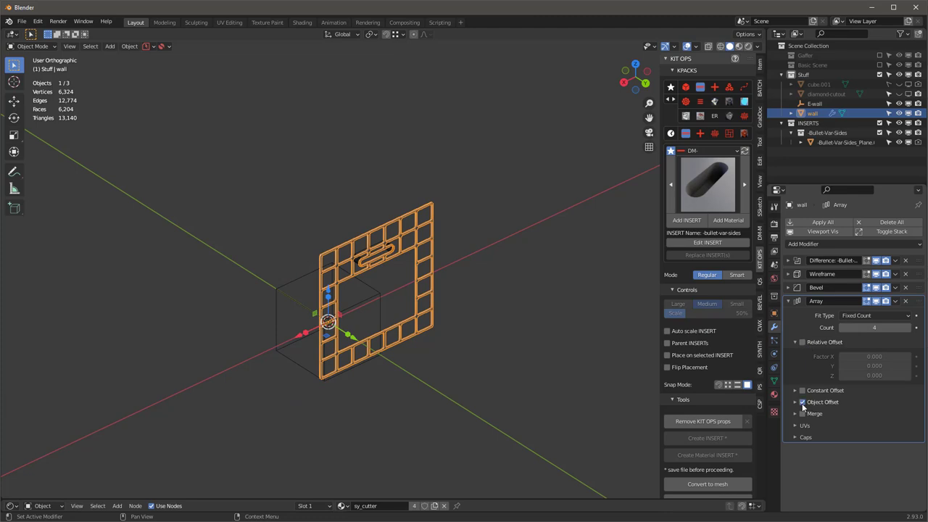
{"action": "left_click", "coordinate": [794, 403]}
{"action": "left_click", "coordinate": [906, 417]}
{"action": "left_click", "coordinate": [285, 284]}
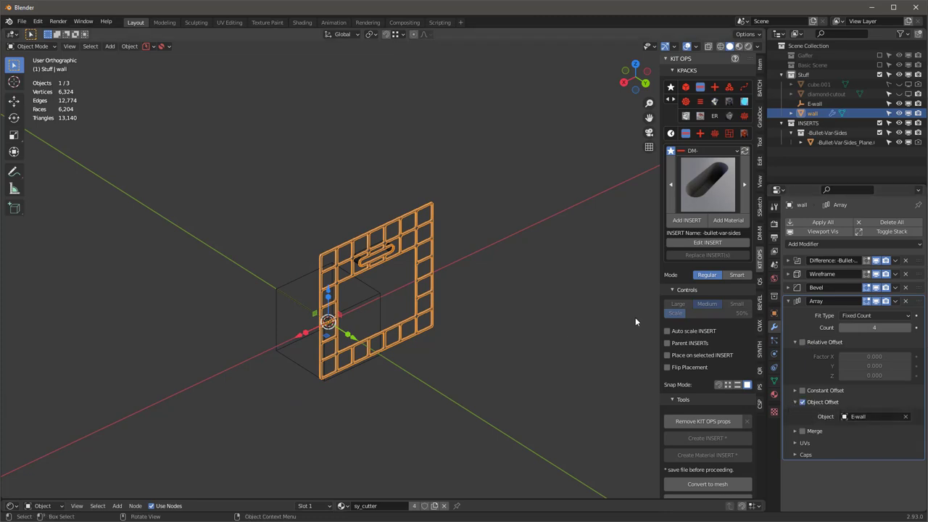
Rotate the E-wall empty 90° about Z to array the wall panels around the origin.
{"action": "left_click", "coordinate": [303, 276]}
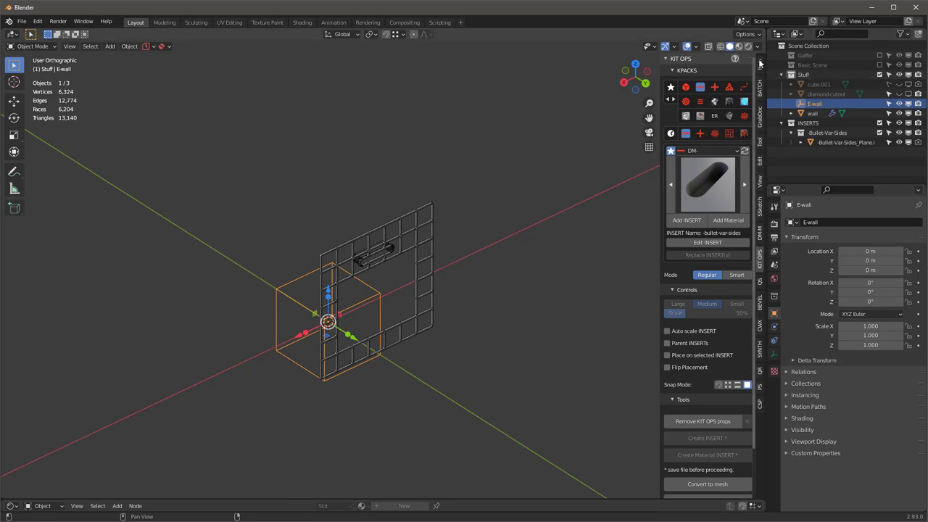
{"action": "left_click", "coordinate": [760, 64]}
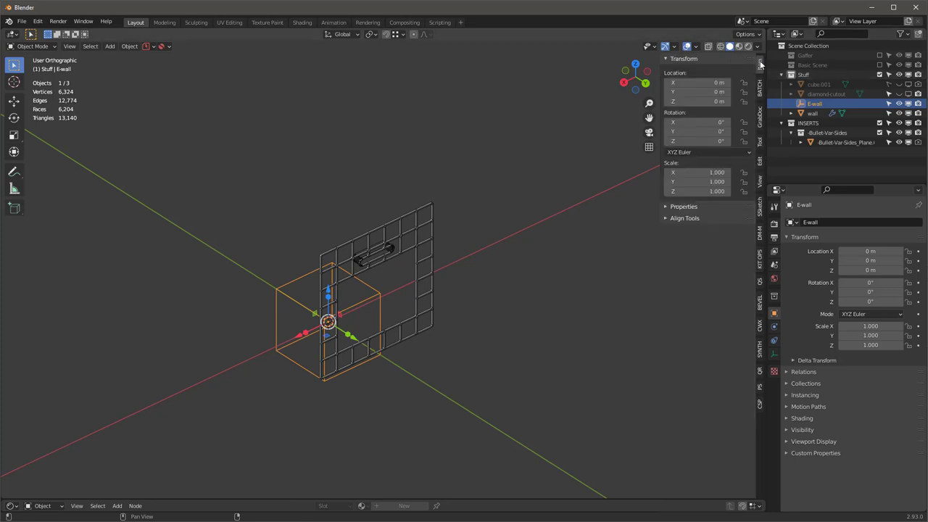
{"action": "left_click", "coordinate": [710, 140]}
{"action": "type", "text": "90"}
{"action": "key", "text": "Return"}
{"action": "middle_click_drag", "start_coordinate": [557, 124], "coordinate": [435, 225]}
{"action": "scroll", "coordinate": [409, 315], "scroll_direction": "up", "scroll_amount": 3}
{"action": "scroll", "coordinate": [427, 194], "scroll_direction": "up", "scroll_amount": 1}
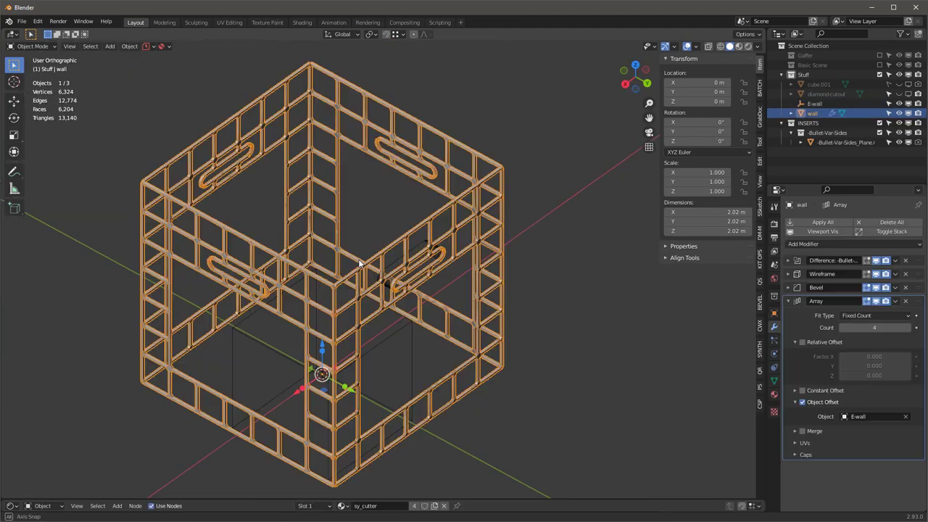
Set the wall's Y scale to 2 in Object Mode.
{"action": "key", "text": "Tab"}
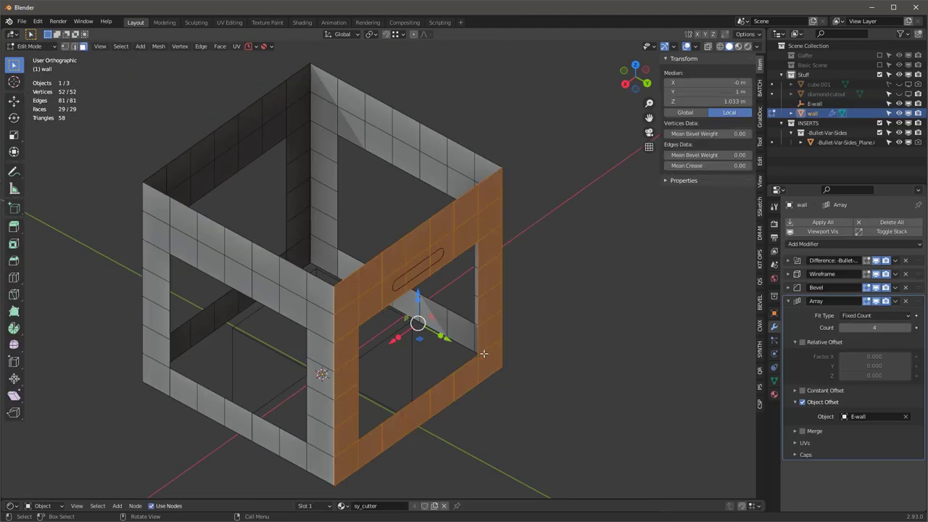
{"action": "key", "text": "Tab"}
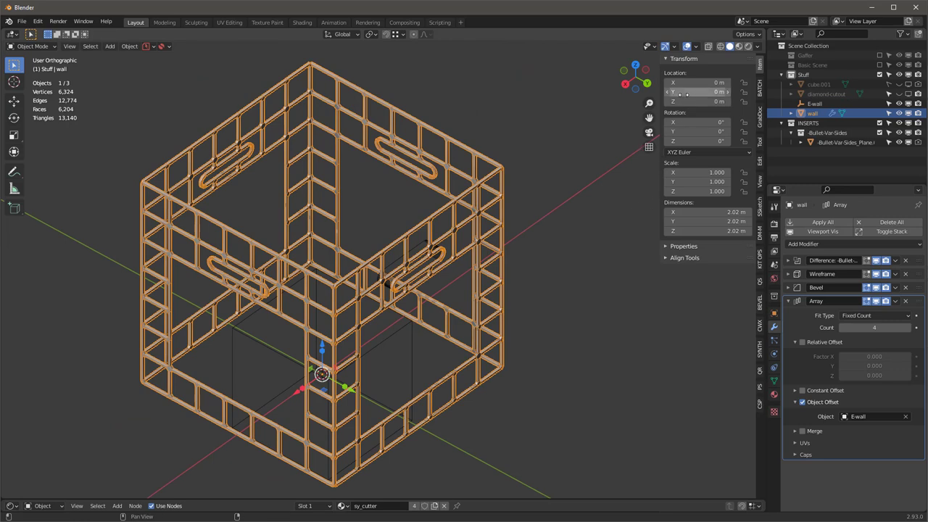
{"action": "left_click", "coordinate": [691, 184]}
{"action": "type", "text": "2"}
{"action": "key", "text": "Return"}
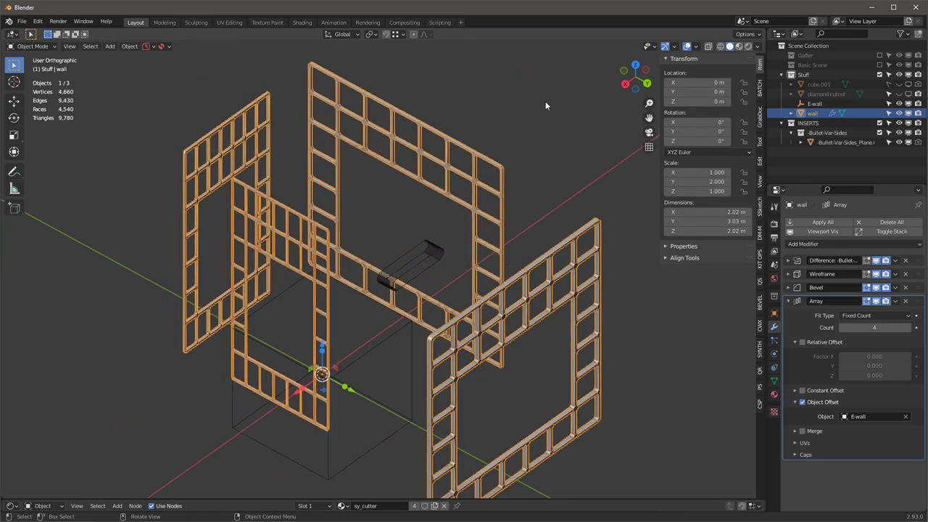
Set the wall's Y location to -1 m.
{"action": "scroll", "coordinate": [135, 187], "scroll_direction": "down", "scroll_amount": 3}
{"action": "middle_click_drag", "start_coordinate": [147, 174], "coordinate": [319, 237]}
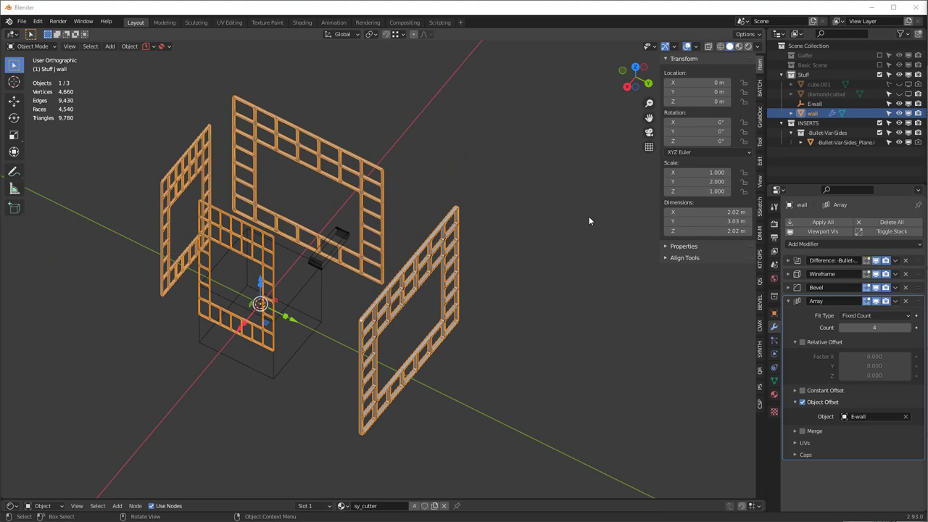
{"action": "left_click", "coordinate": [696, 92]}
{"action": "key", "text": "BackSpace"}
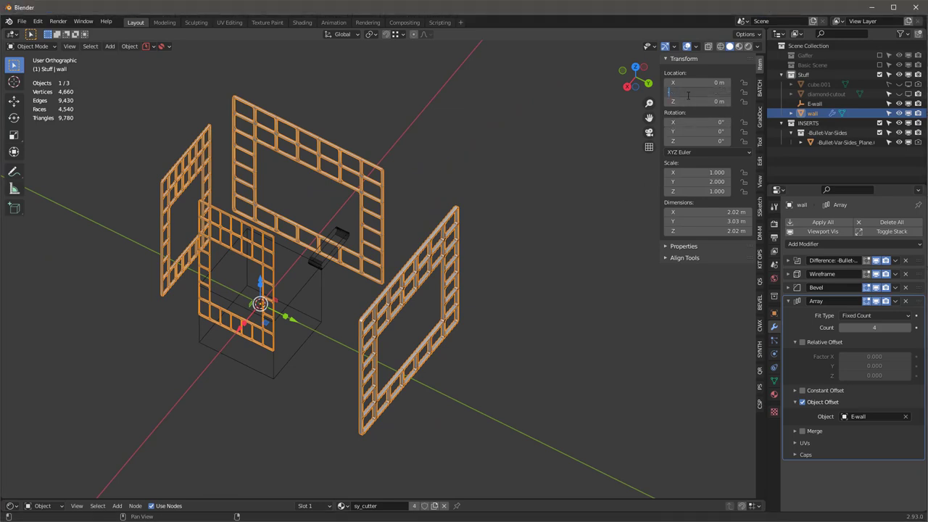
{"action": "type", "text": "-1"}
{"action": "key", "text": "Return"}
{"action": "middle_click_drag", "start_coordinate": [306, 153], "coordinate": [311, 178]}
Set the E-wall empty's Y scale to 2 and its X location to 1 m.
{"action": "left_click", "coordinate": [221, 290]}
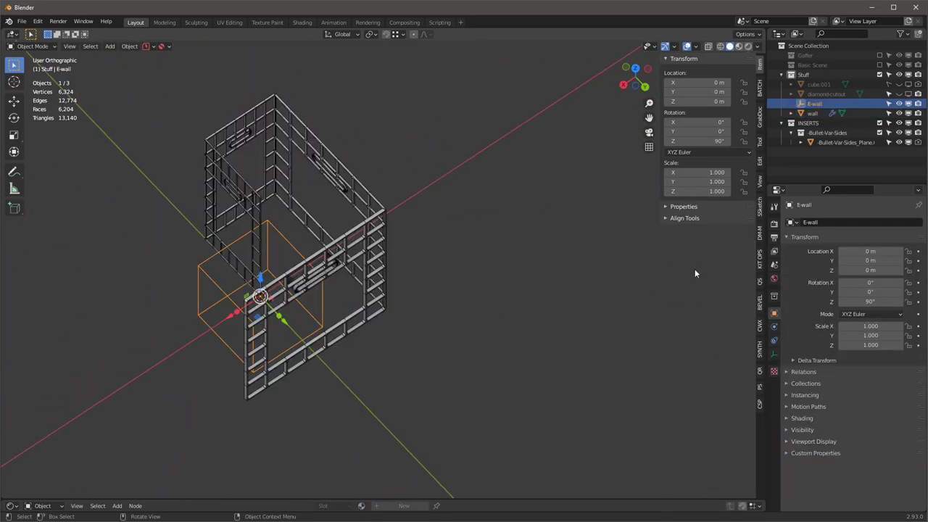
{"action": "left_click", "coordinate": [702, 181]}
{"action": "type", "text": "1.0"}
{"action": "type", "text": "2"}
{"action": "key", "text": "Return"}
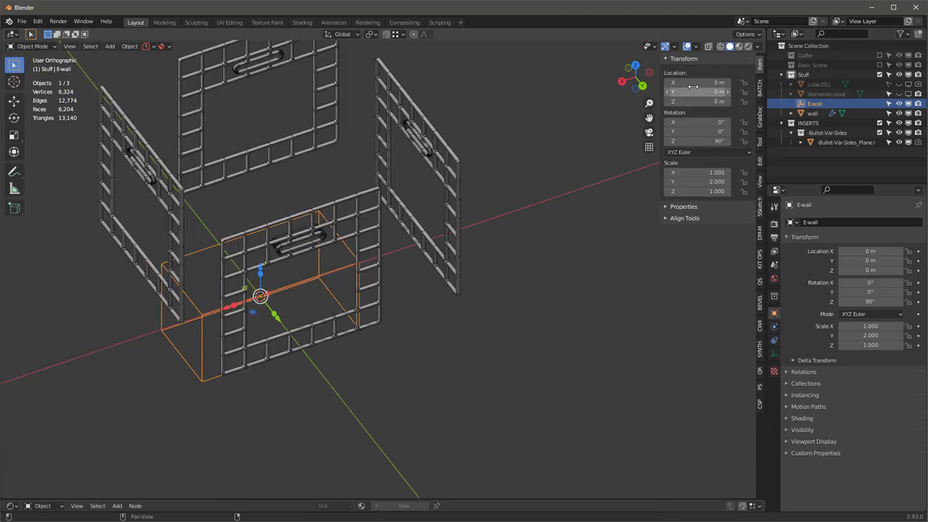
{"action": "left_click", "coordinate": [694, 82]}
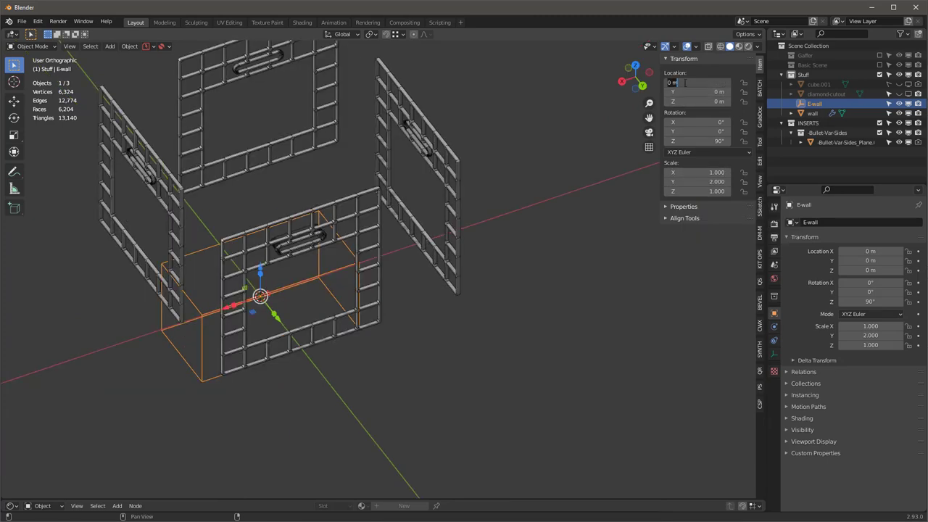
{"action": "type", "text": "1"}
{"action": "key", "text": "Return"}
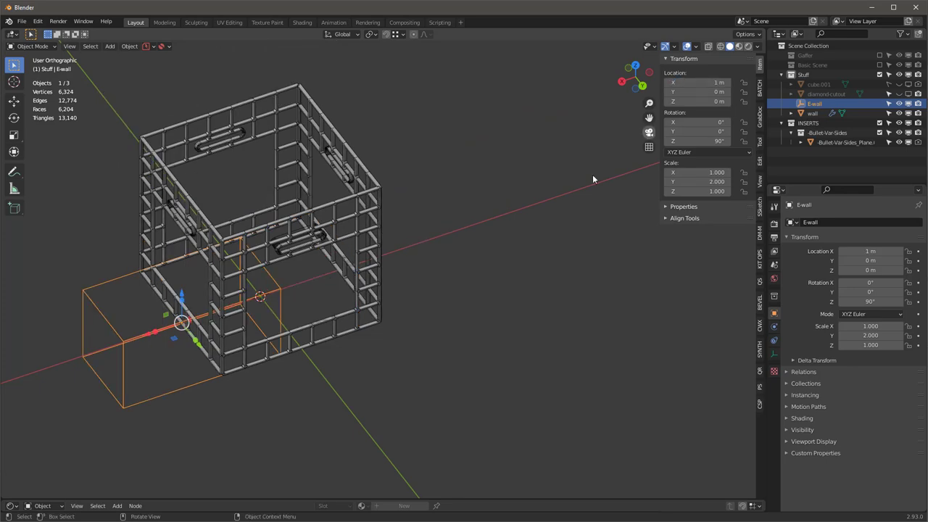
{"action": "middle_click_drag", "start_coordinate": [262, 285], "coordinate": [266, 264]}
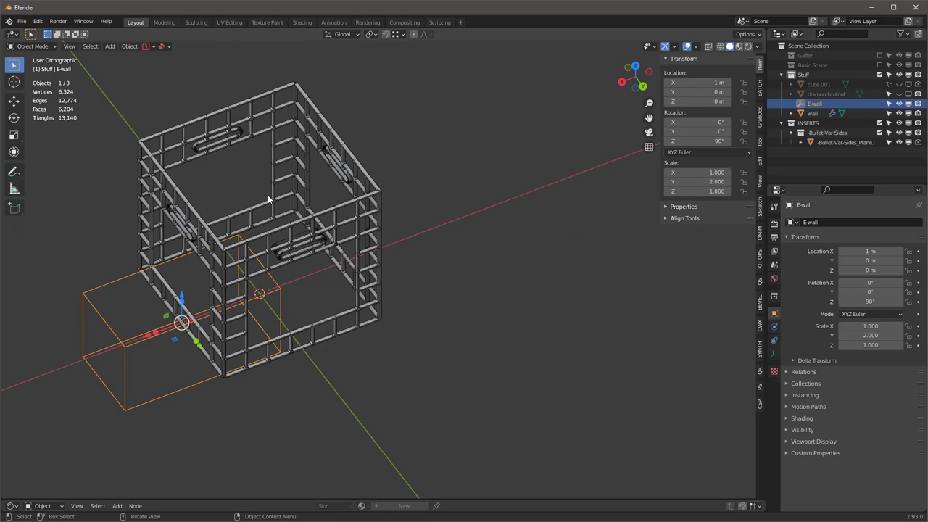
Add a Simple Subdivision modifier to the diamond-cutout panel with render level 1 and Optimal Display off.
{"action": "middle_click_drag", "start_coordinate": [270, 182], "coordinate": [512, 269]}
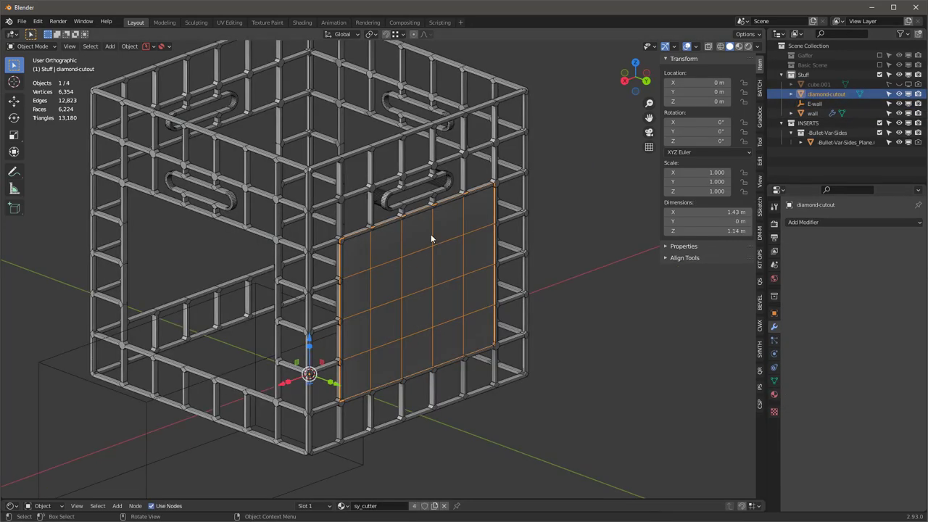
{"action": "scroll", "coordinate": [431, 232], "scroll_direction": "up", "scroll_amount": 1}
{"action": "scroll", "coordinate": [431, 232], "scroll_direction": "down", "scroll_amount": 1}
{"action": "left_click", "coordinate": [797, 223]}
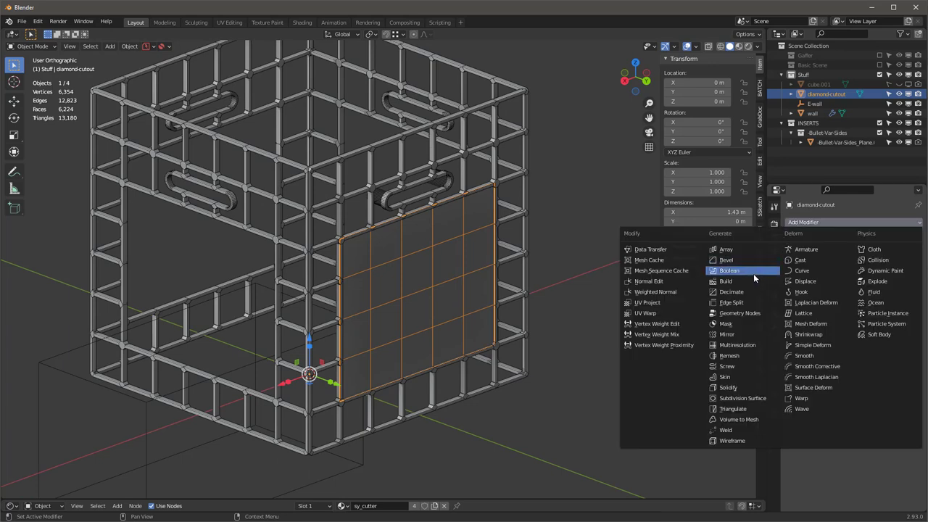
{"action": "left_click", "coordinate": [742, 398]}
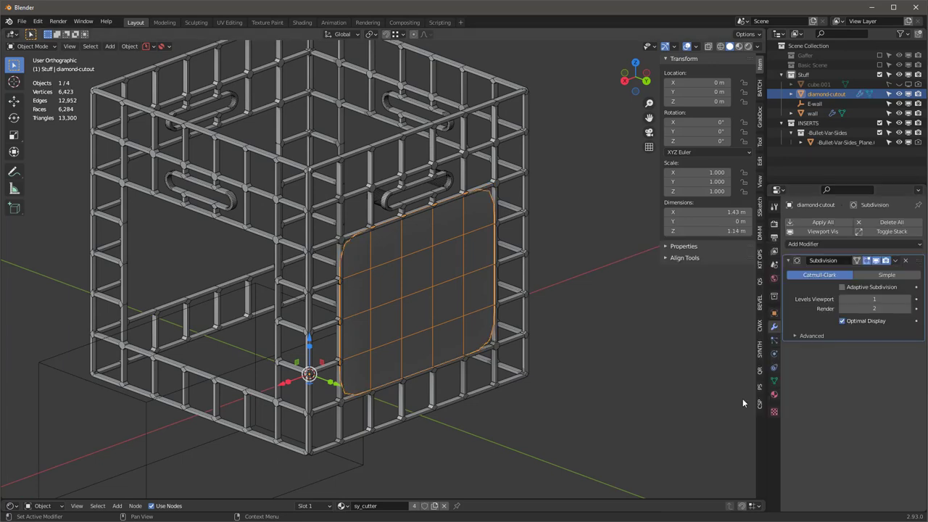
{"action": "left_click", "coordinate": [881, 275]}
{"action": "left_click", "coordinate": [843, 309]}
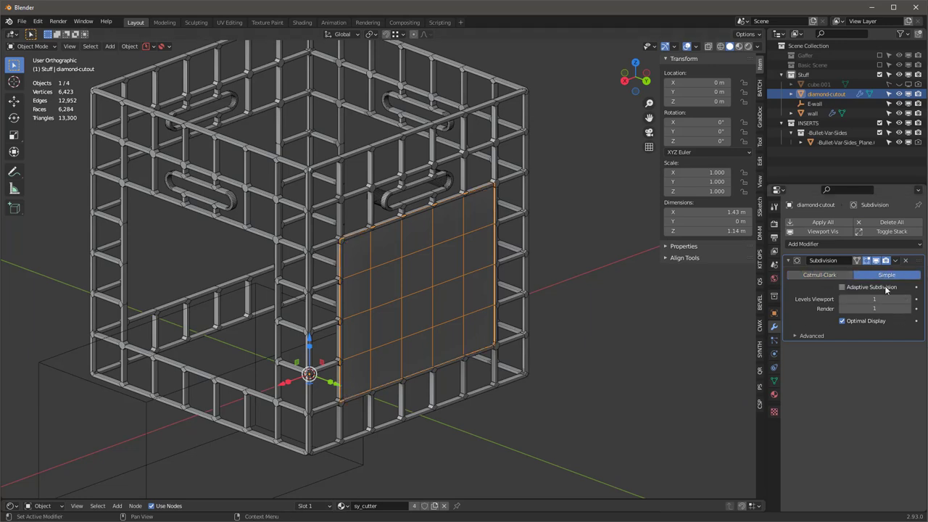
{"action": "left_click", "coordinate": [842, 321]}
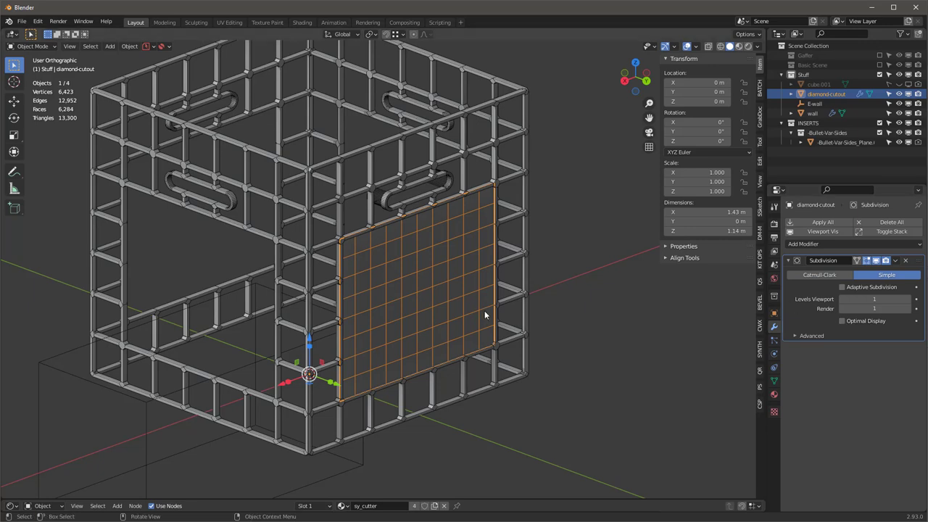
Add a Decimate modifier to diamond-cutout in Un-Subdivide mode with 1 iteration.
{"action": "left_click", "coordinate": [796, 245]}
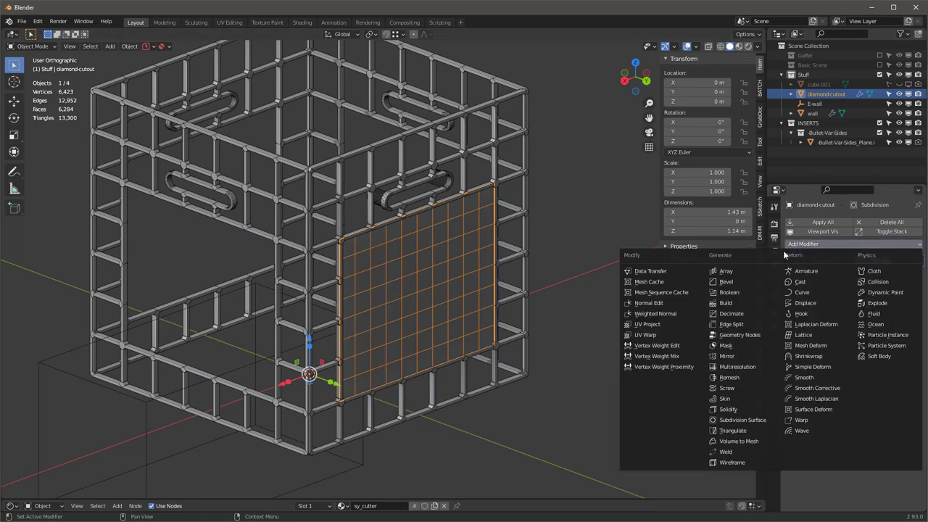
{"action": "left_click", "coordinate": [754, 314]}
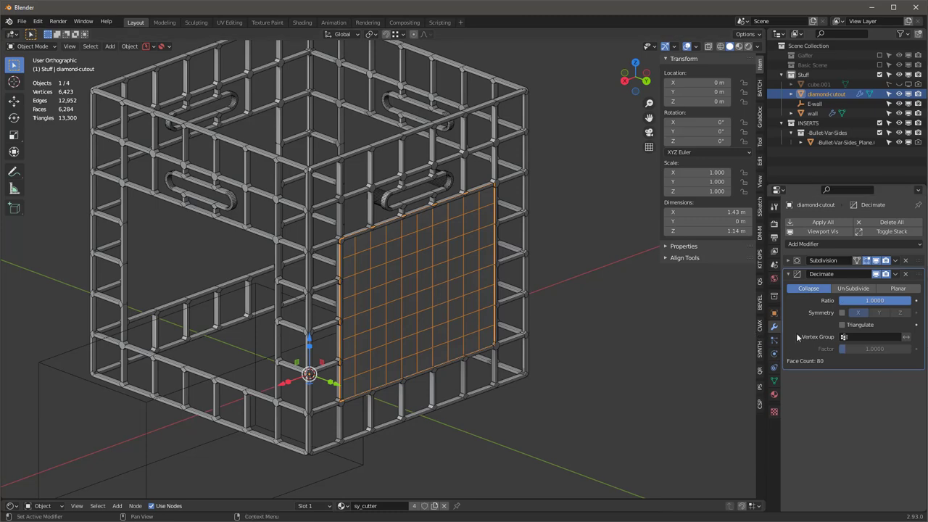
{"action": "left_click", "coordinate": [853, 288]}
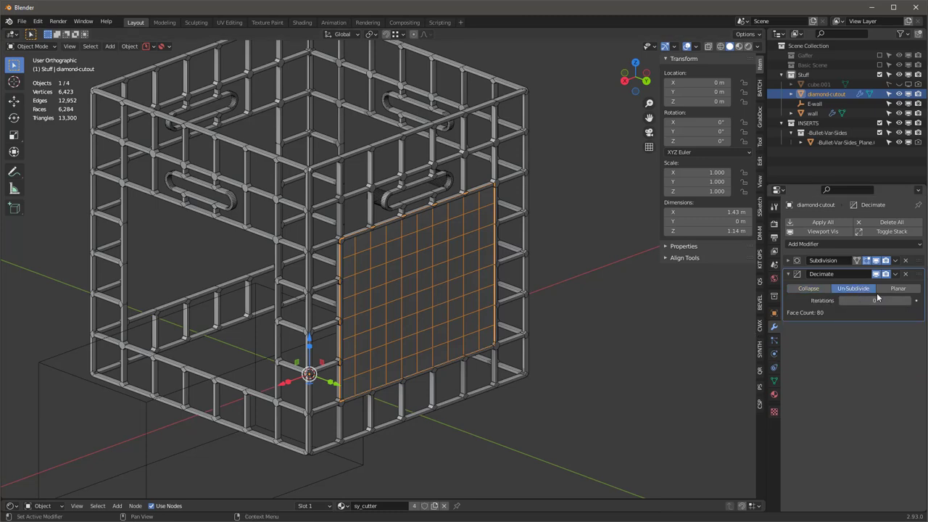
{"action": "left_click", "coordinate": [907, 300]}
Enable Boundary on diamond-cutout's Wireframe modifier and add a Bevel modifier after it.
{"action": "middle_click_drag", "start_coordinate": [575, 300], "coordinate": [457, 279]}
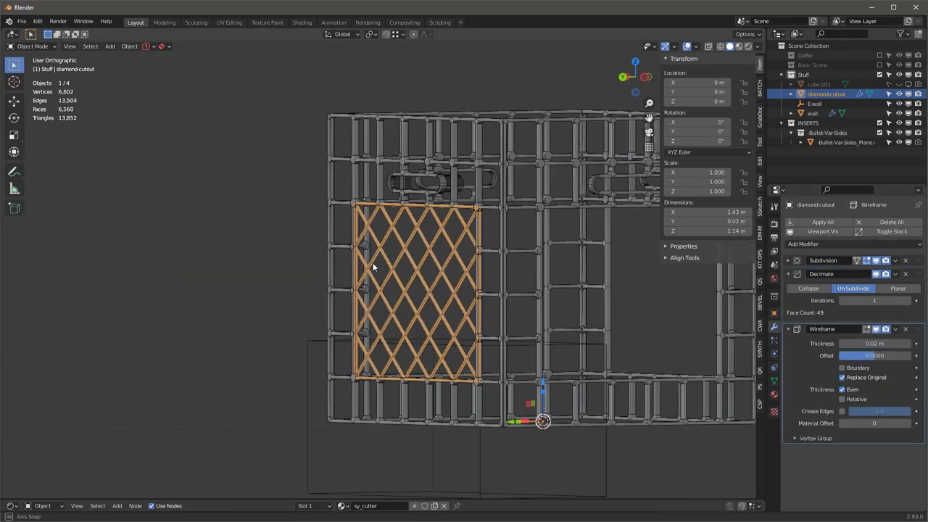
{"action": "middle_click_drag", "start_coordinate": [372, 263], "coordinate": [484, 284]}
{"action": "left_click", "coordinate": [843, 367]}
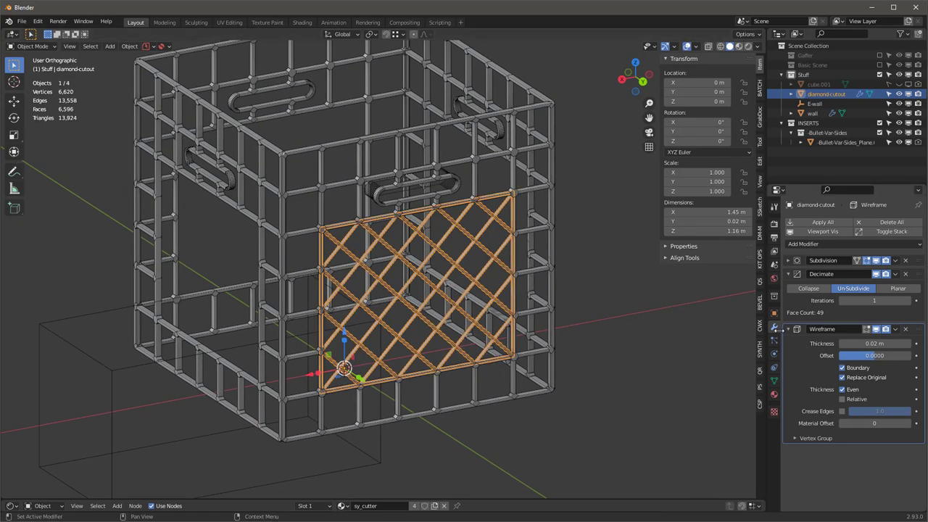
{"action": "left_click", "coordinate": [809, 244]}
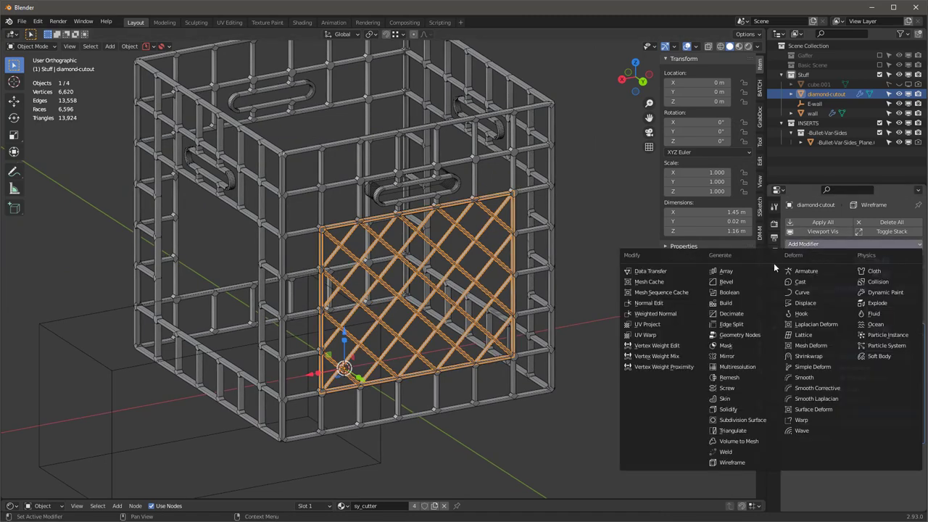
{"action": "left_click", "coordinate": [738, 283]}
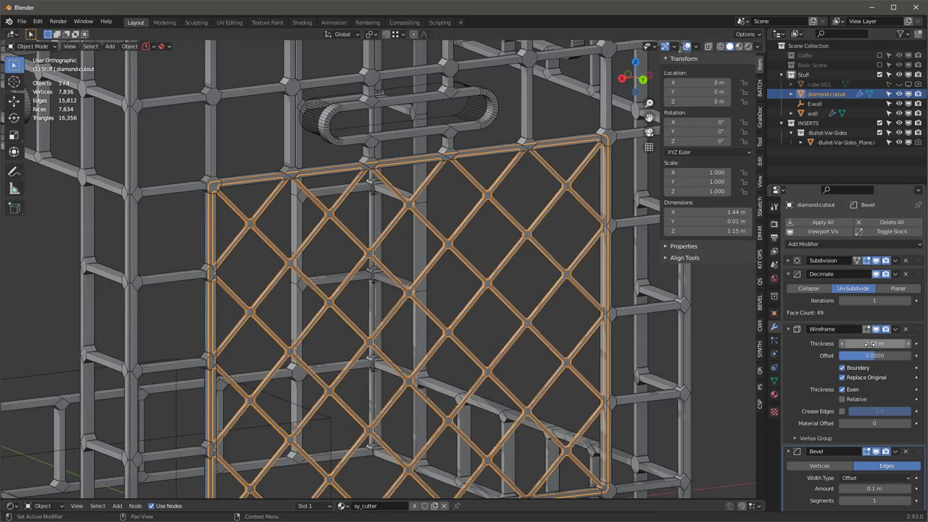
Set the wireframe thickness of diamond-cutout to 0.04 m.
{"action": "double_click", "coordinate": [860, 343]}
{"action": "key", "text": "BackSpace"}
{"action": "type", "text": ".04"}
{"action": "key", "text": "Return"}
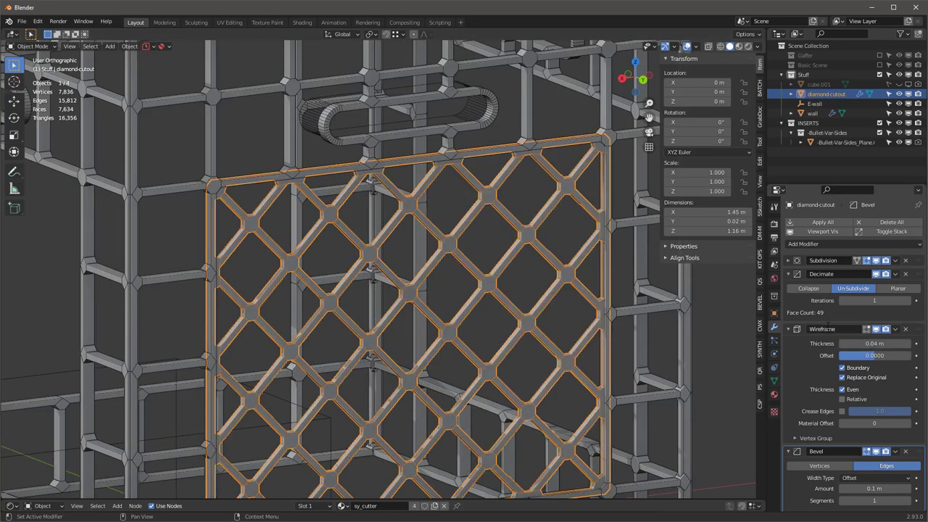
{"action": "scroll", "coordinate": [380, 278], "scroll_direction": "down", "scroll_amount": 3}
{"action": "middle_click_drag", "start_coordinate": [380, 279], "coordinate": [574, 249]}
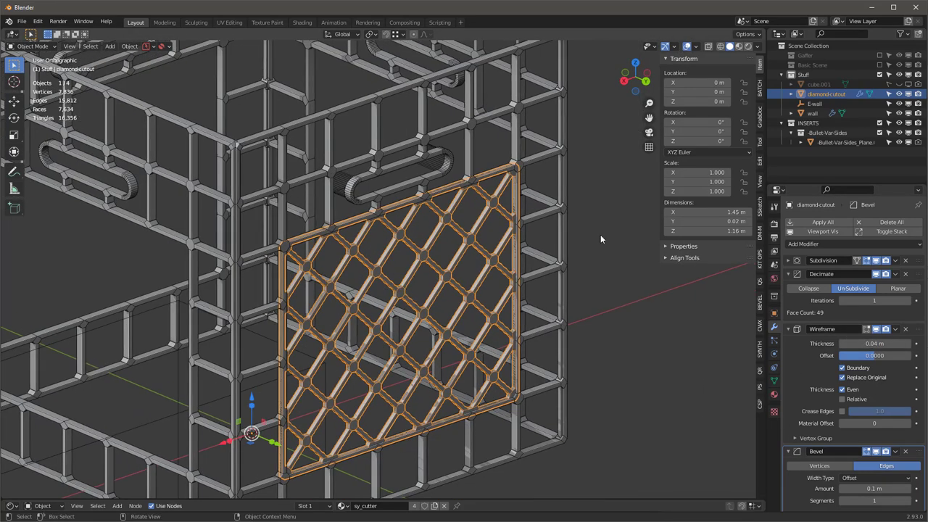
Set diamond-cutout's Y scale to 2 and its Y location to -1 m.
{"action": "left_click", "coordinate": [708, 182]}
{"action": "type", "text": "2"}
{"action": "key", "text": "Return"}
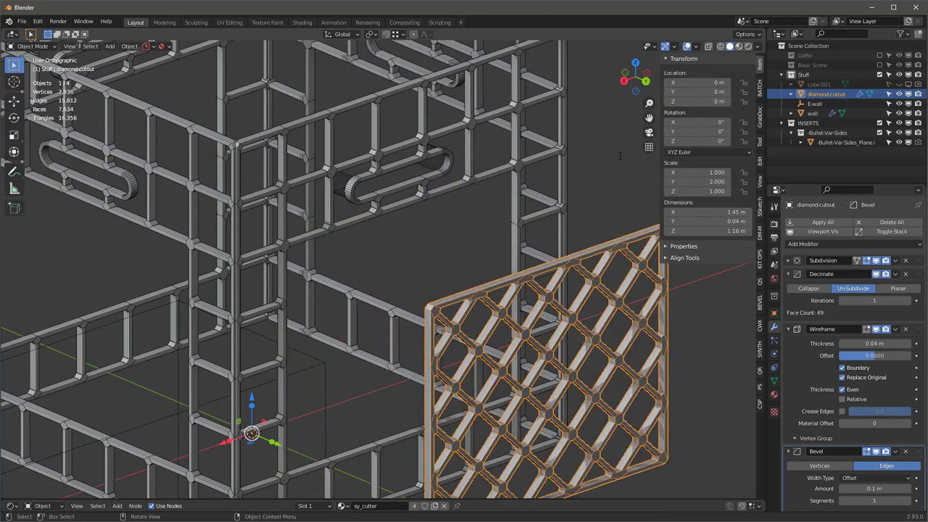
{"action": "scroll", "coordinate": [567, 296], "scroll_direction": "down", "scroll_amount": 1}
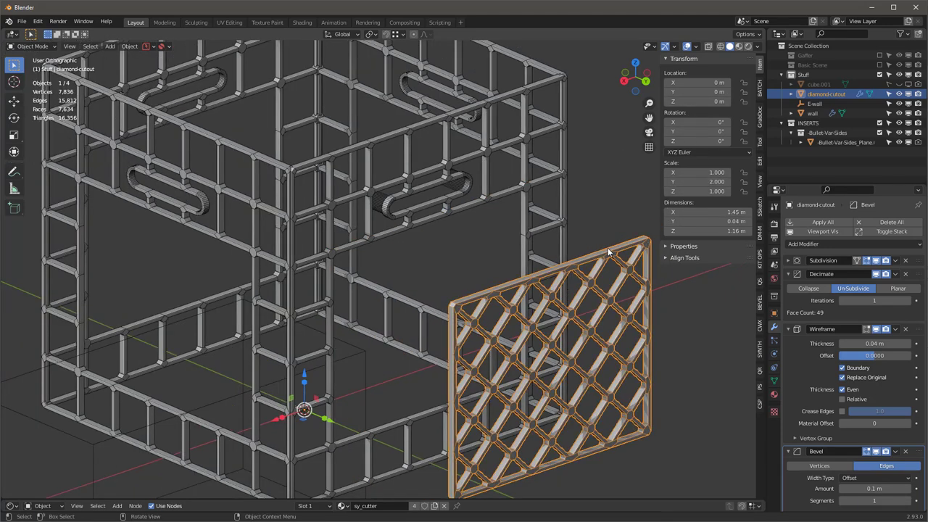
{"action": "left_click", "coordinate": [698, 91]}
{"action": "key", "text": "BackSpace"}
{"action": "type", "text": "-1"}
{"action": "key", "text": "Return"}
{"action": "scroll", "coordinate": [598, 52], "scroll_direction": "down", "scroll_amount": 2}
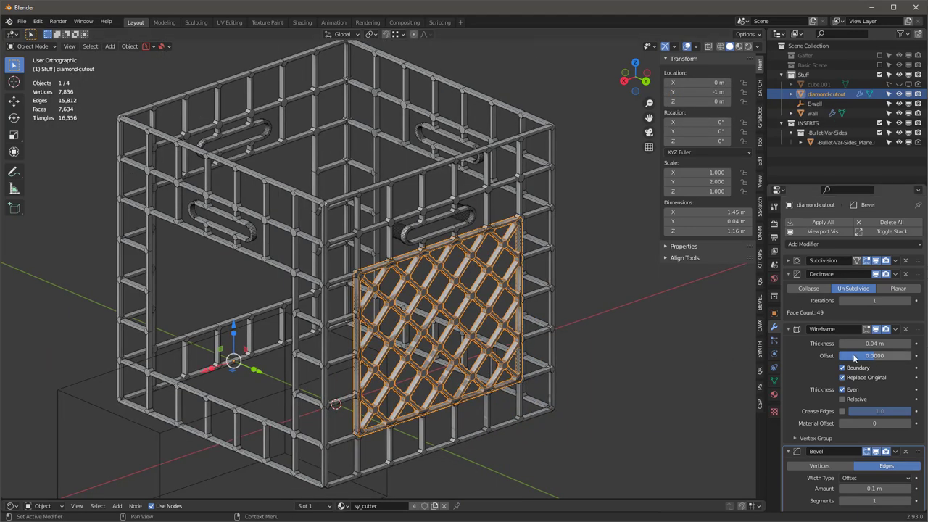
Array diamond-cutout around the crate with a count of 4, using Object Offset with E-wall as its object.
{"action": "left_click_drag", "start_coordinate": [788, 274], "coordinate": [789, 308]}
{"action": "left_click", "coordinate": [810, 244]}
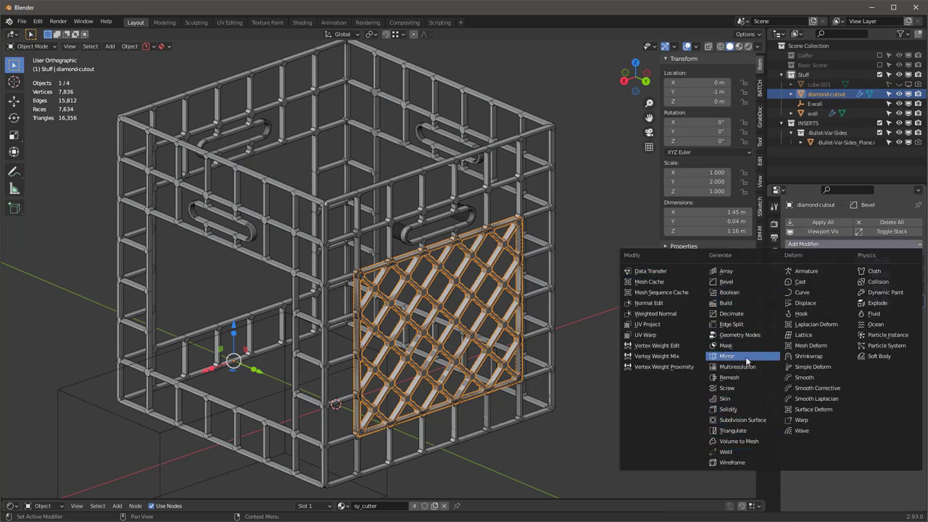
{"action": "left_click", "coordinate": [735, 271]}
{"action": "left_click", "coordinate": [867, 430]}
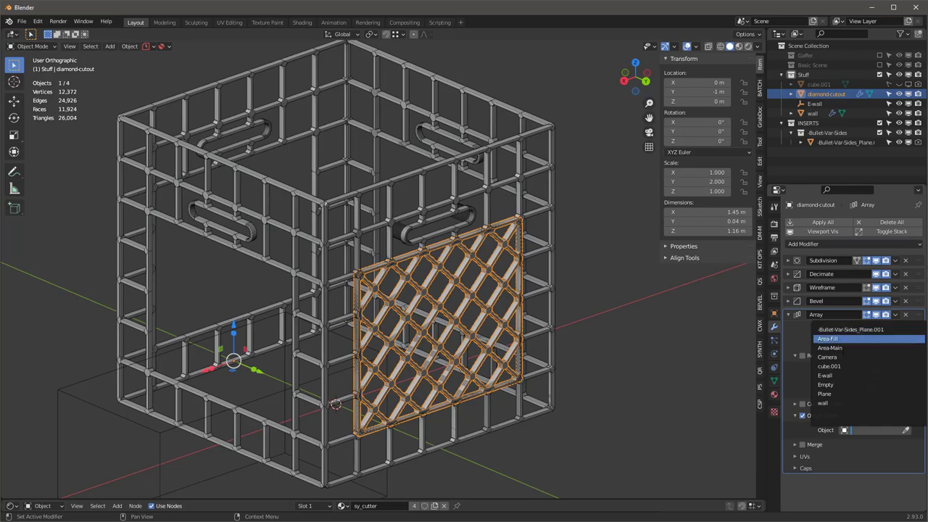
{"action": "left_click", "coordinate": [842, 375]}
{"action": "left_click", "coordinate": [628, 290]}
{"action": "middle_click_drag", "start_coordinate": [627, 290], "coordinate": [538, 226]}
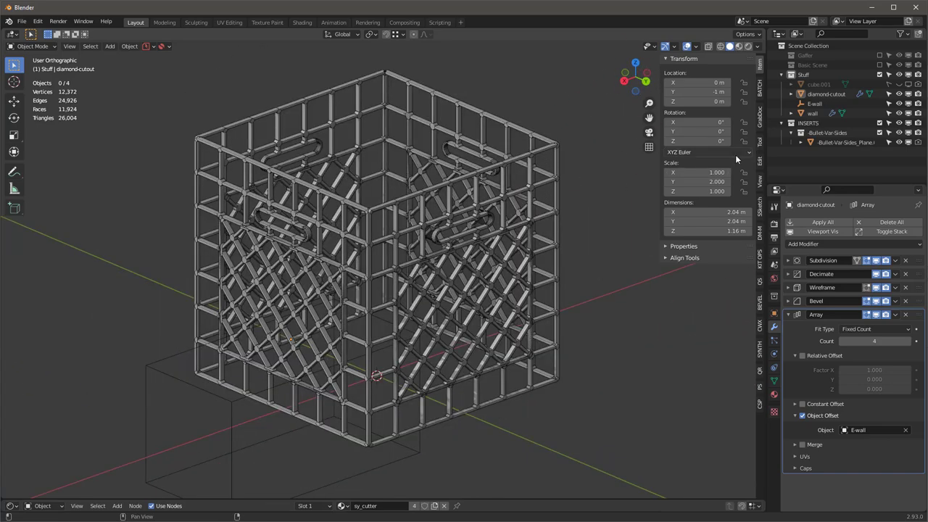
Unhide cube.001 and duplicate it in place.
{"action": "left_click", "coordinate": [899, 84]}
{"action": "left_click", "coordinate": [819, 84]}
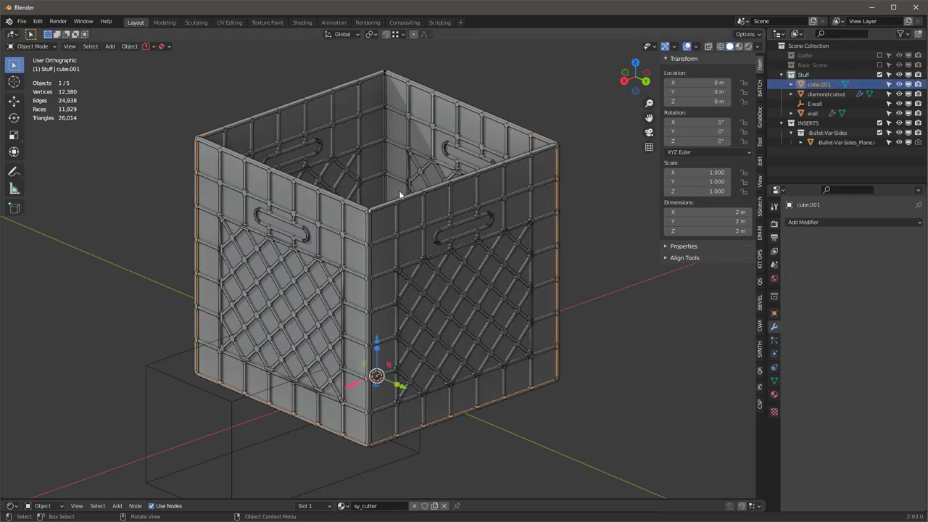
{"action": "key", "text": "shift+d"}
{"action": "key", "text": "Escape"}
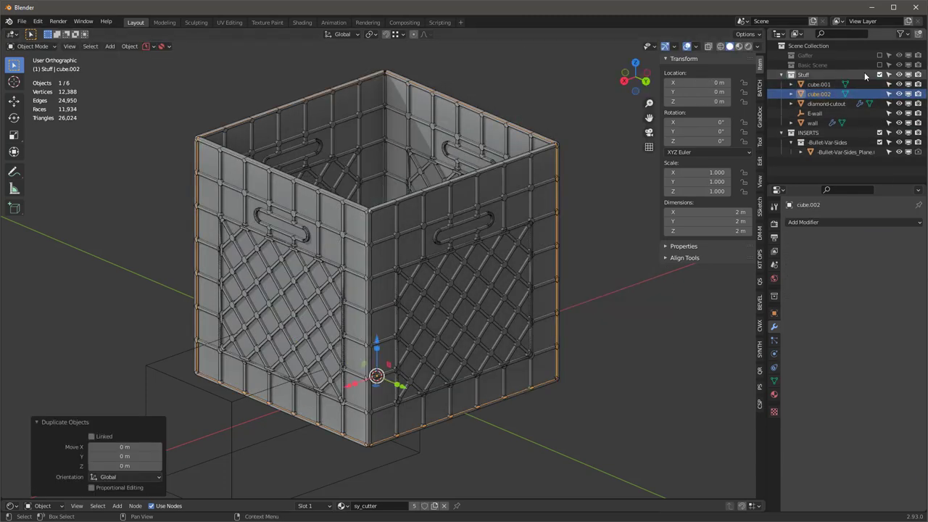
Hide cube.001 and rename its duplicate to corners.
{"action": "left_click", "coordinate": [899, 84]}
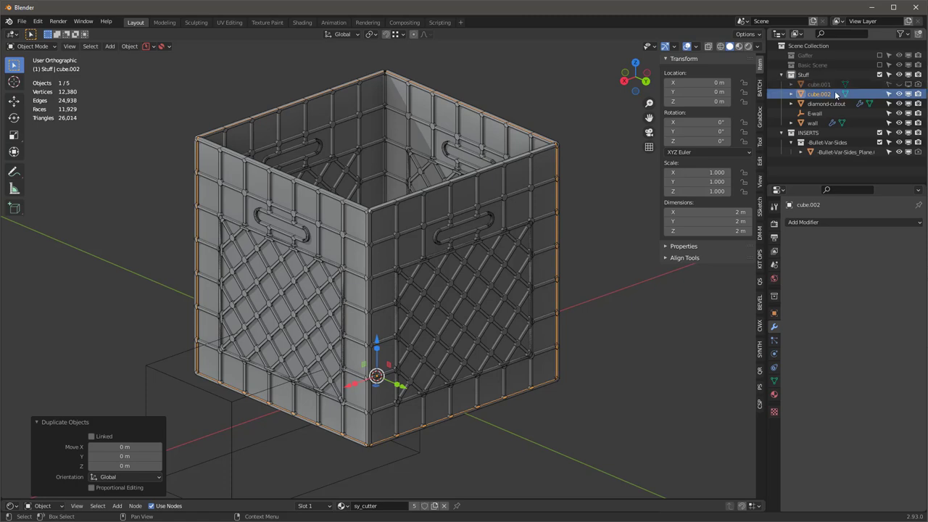
{"action": "double_click", "coordinate": [856, 94]}
{"action": "type", "text": "corners"}
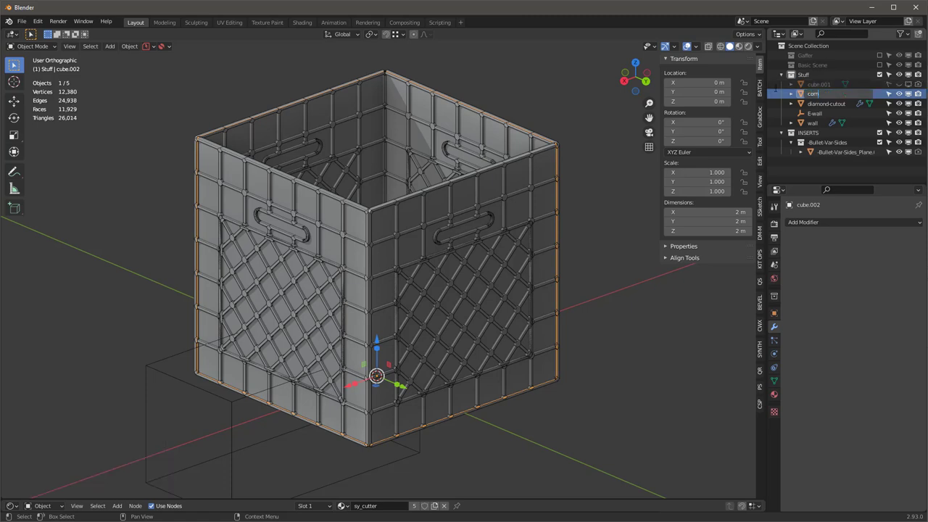
{"action": "key", "text": "Return"}
Isolate the corners mesh for editing and add a vertical loop cut offset -0.2 m along X from the crate's corner edge.
{"action": "key", "text": "Tab"}
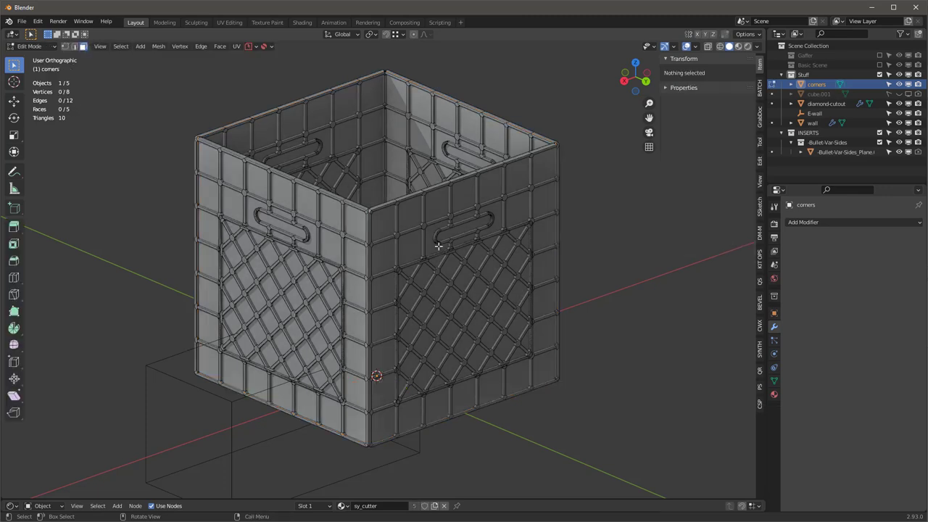
{"action": "key", "text": "KP_Divide"}
{"action": "key", "text": "ctrl+r"}
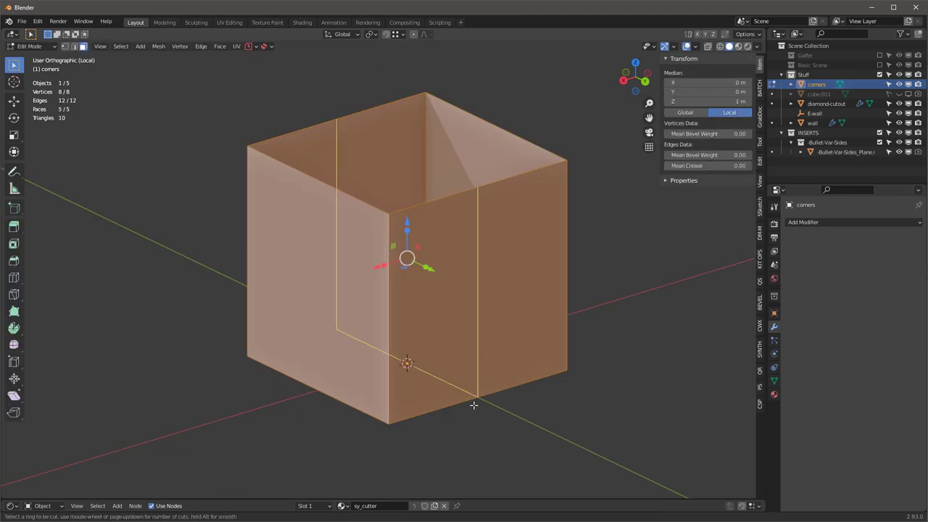
{"action": "left_click", "coordinate": [469, 379]}
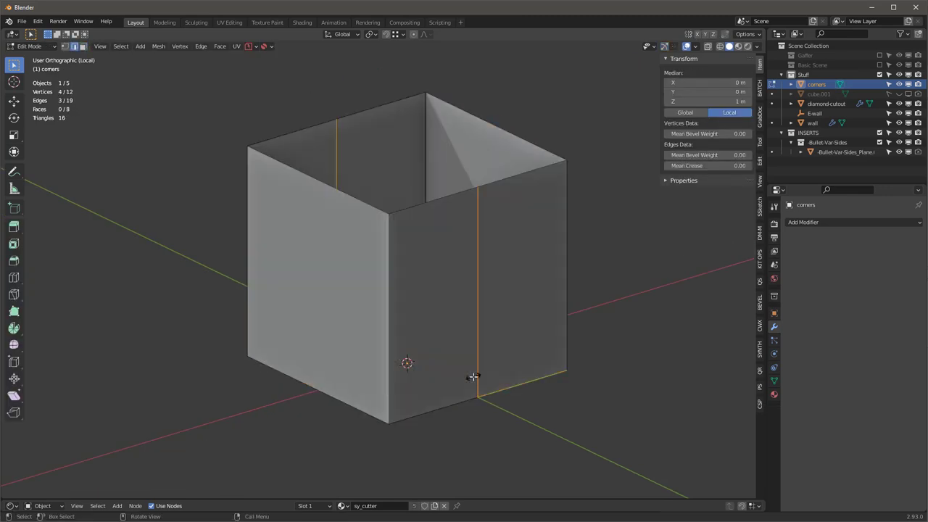
{"action": "left_click", "coordinate": [342, 415]}
{"action": "key", "text": "g"}
{"action": "key", "text": "x"}
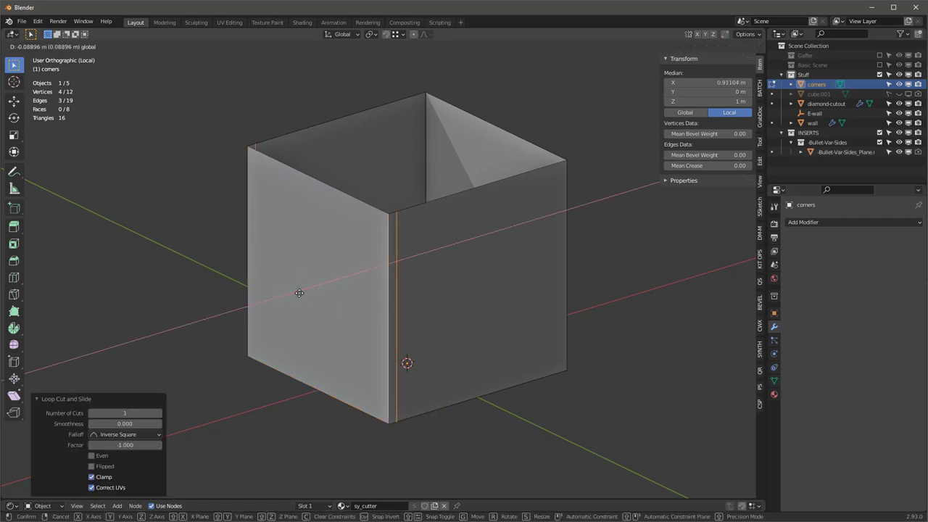
{"action": "left_click", "coordinate": [297, 303]}
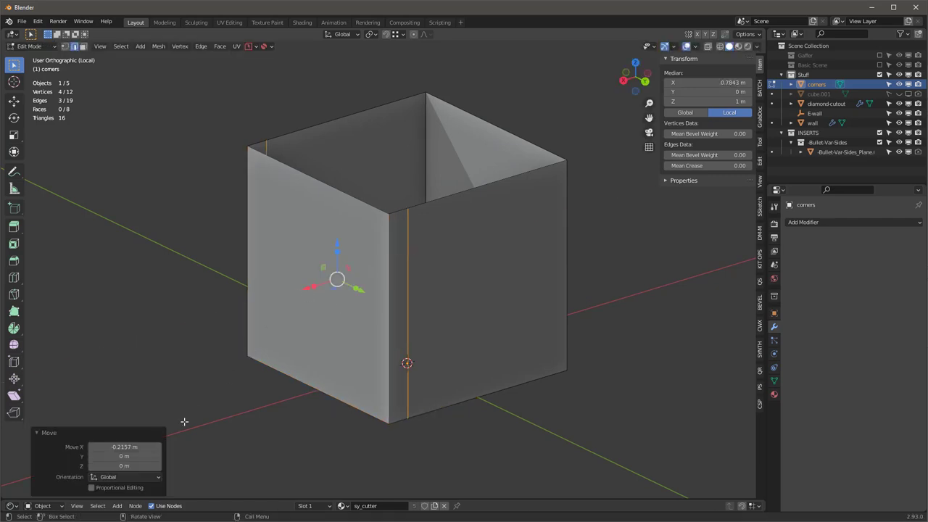
{"action": "left_click", "coordinate": [124, 447]}
{"action": "key", "text": "BackSpace"}
{"action": "type", "text": "-0.2"}
{"action": "key", "text": "Return"}
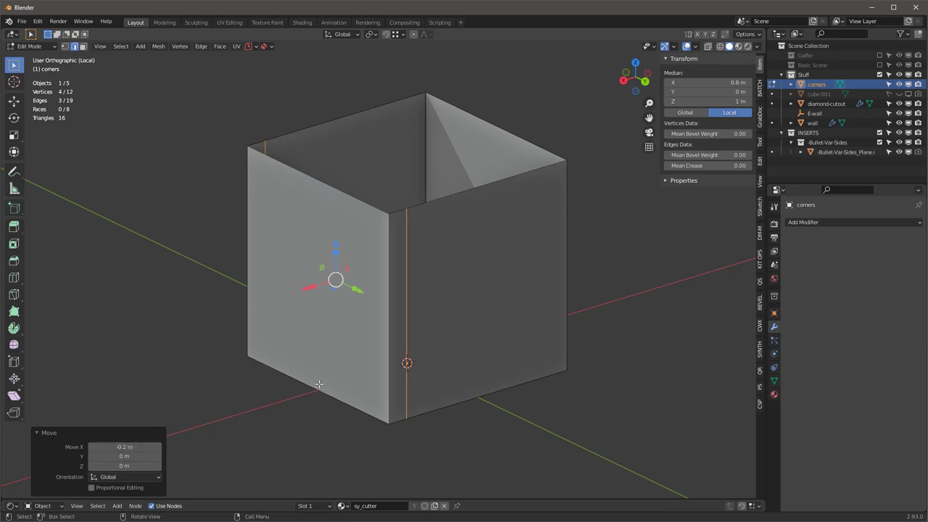
Add a second loop cut across the adjacent side and offset it -0.2 m along Y from the same corner edge.
{"action": "key", "text": "ctrl+r"}
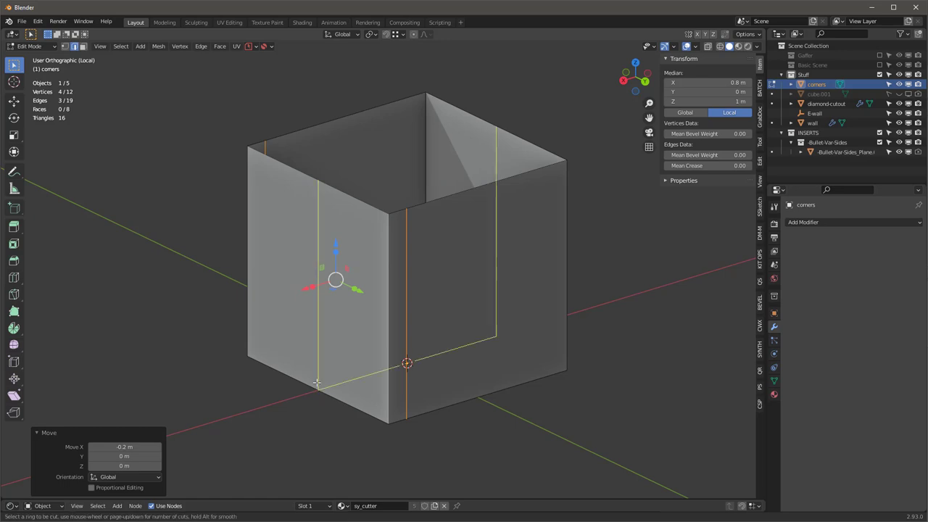
{"action": "left_click", "coordinate": [319, 384]}
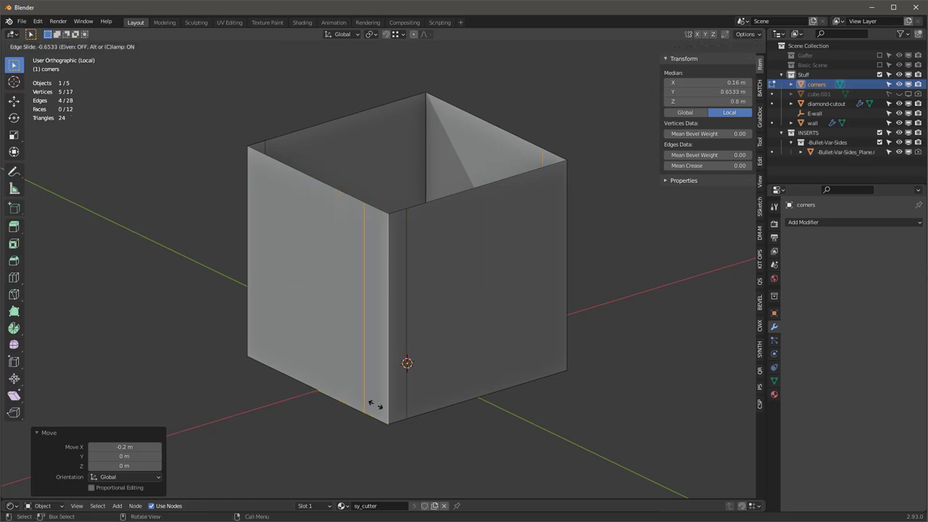
{"action": "left_click", "coordinate": [548, 462]}
{"action": "left_click_drag", "start_coordinate": [487, 328], "coordinate": [468, 321]}
{"action": "left_click", "coordinate": [101, 456]}
{"action": "key", "text": "BackSpace"}
{"action": "type", "text": "-.2"}
{"action": "key", "text": "Return"}
Delete every face of corners except the two narrow vertical strips and the small bottom square at the corner.
{"action": "middle_click_drag", "start_coordinate": [473, 342], "coordinate": [478, 269]}
{"action": "key", "text": "3"}
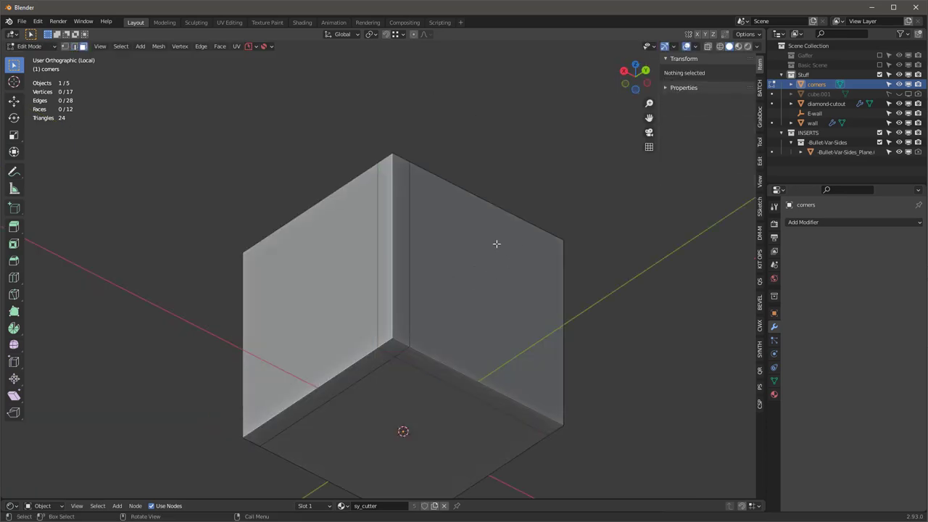
{"action": "left_click", "coordinate": [404, 220]}
{"action": "left_click", "coordinate": [384, 207], "text": "shift"}
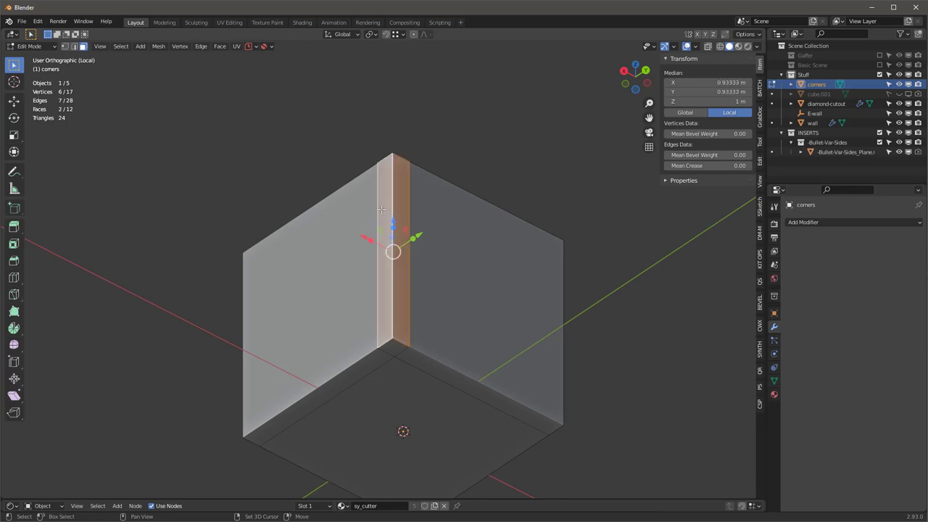
{"action": "left_click", "coordinate": [398, 351], "text": "shift"}
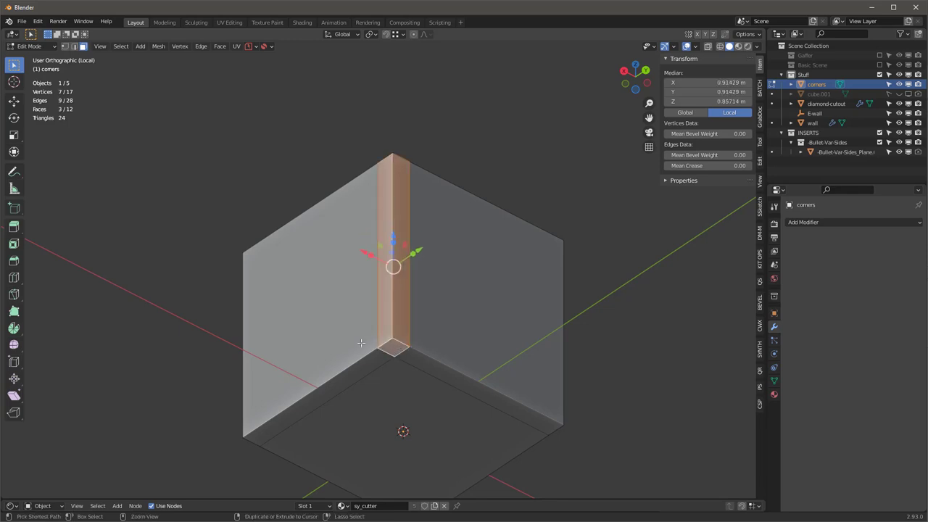
{"action": "key", "text": "ctrl+i"}
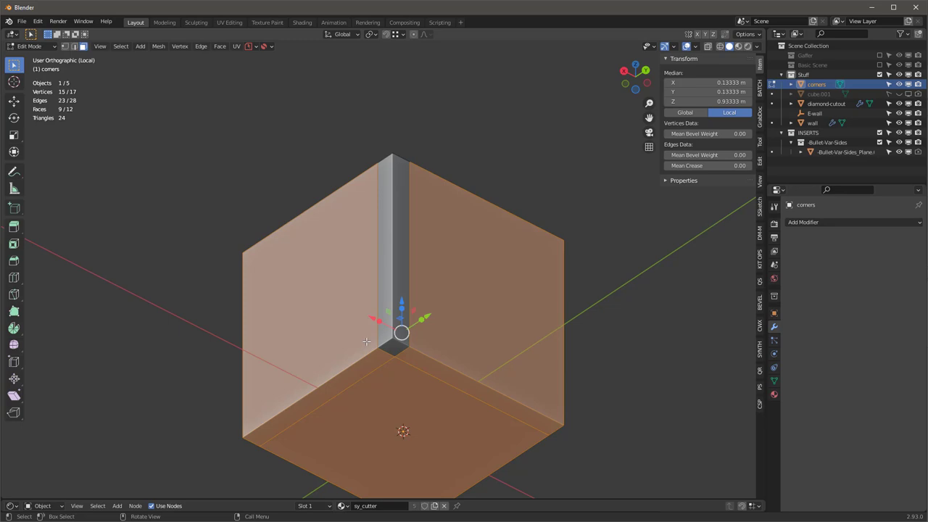
{"action": "key", "text": "x"}
{"action": "left_click", "coordinate": [446, 322]}
Add a Bevel modifier with 8 segments to the corners object.
{"action": "middle_click_drag", "start_coordinate": [449, 319], "coordinate": [435, 297]}
{"action": "left_click", "coordinate": [803, 222]}
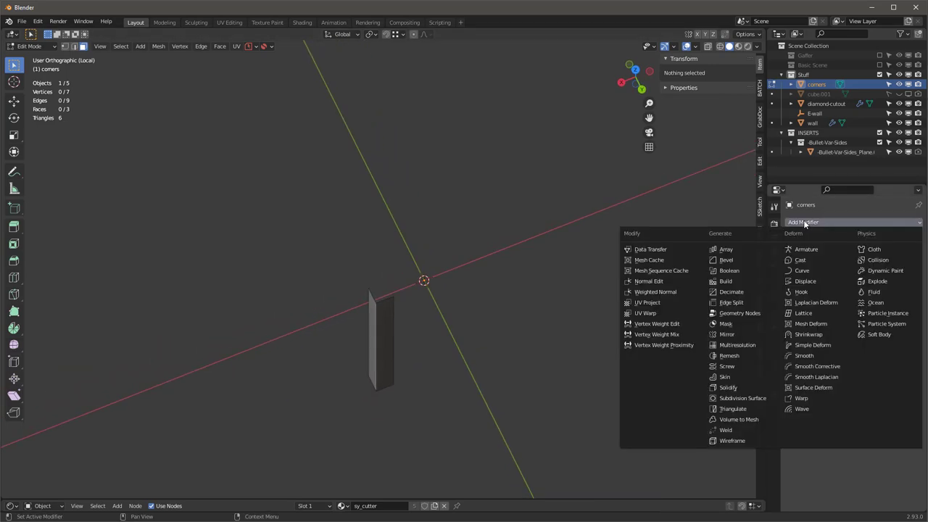
{"action": "left_click", "coordinate": [747, 257]}
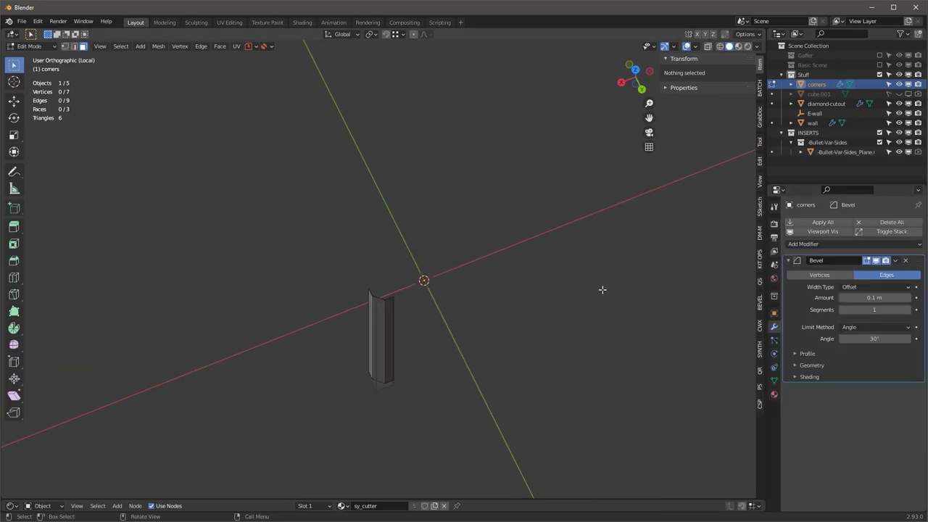
{"action": "key", "text": "Tab"}
{"action": "scroll", "coordinate": [394, 305], "scroll_direction": "up", "scroll_amount": 6}
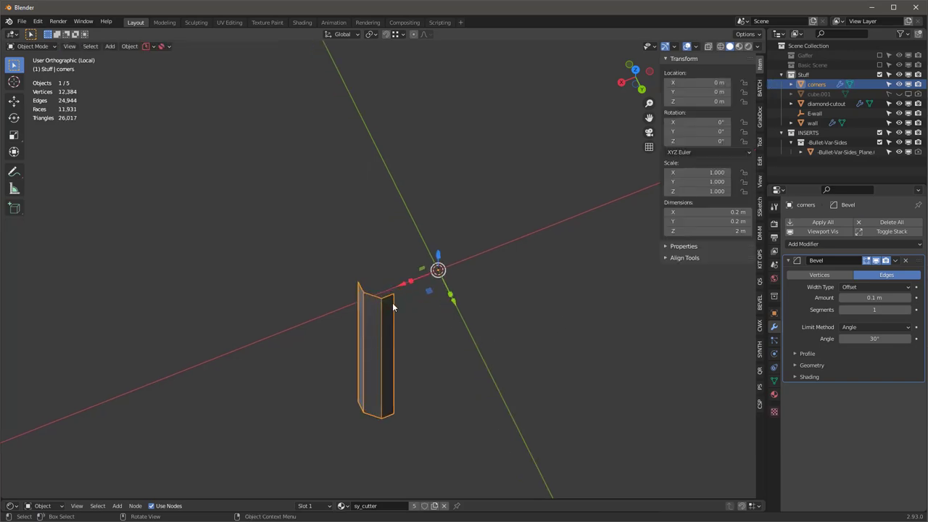
{"action": "key", "text": "alt+a"}
{"action": "middle_click_drag", "start_coordinate": [417, 365], "coordinate": [403, 305], "text": "shift"}
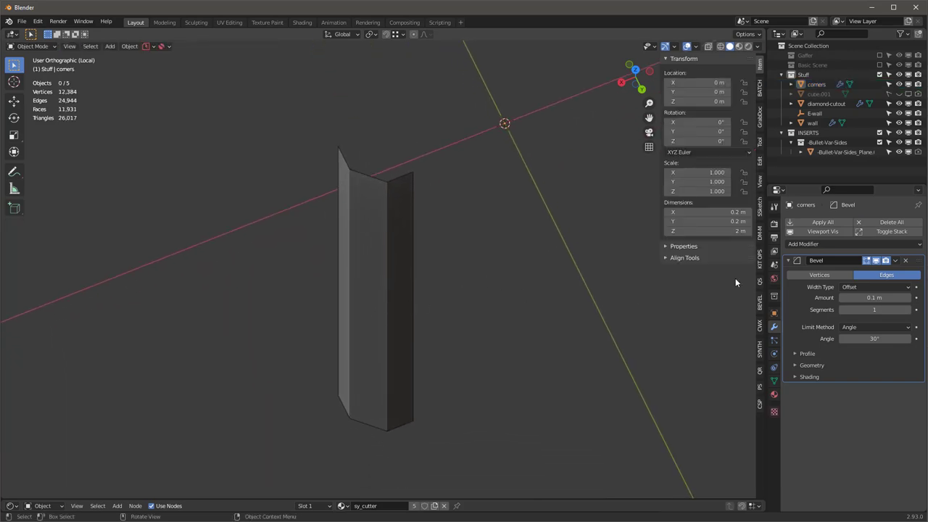
{"action": "left_click", "coordinate": [886, 310]}
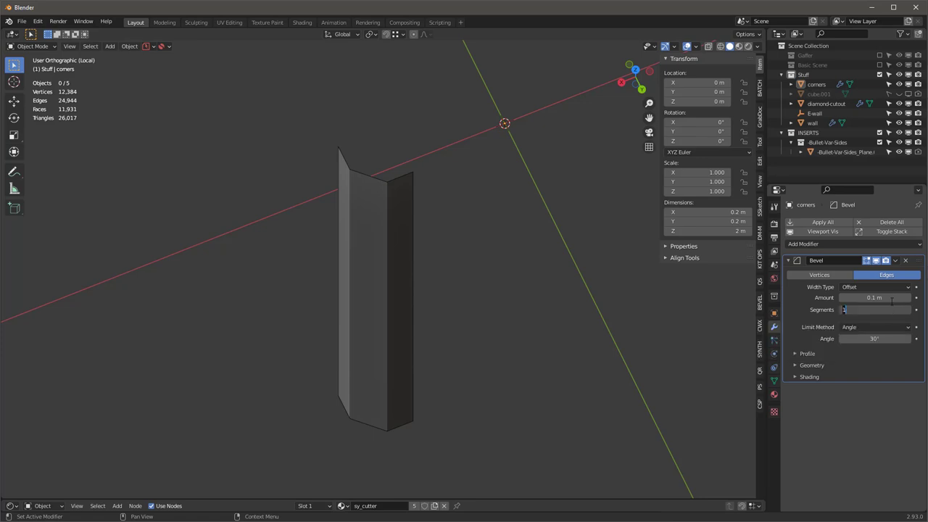
{"action": "type", "text": "8"}
{"action": "key", "text": "Return"}
{"action": "mouse_move", "coordinate": [538, 366]}
{"action": "middle_mouse_down"}
{"action": "mouse_move", "coordinate": [533, 311]}
{"action": "mouse_move", "coordinate": [544, 370]}
{"action": "middle_mouse_up"}
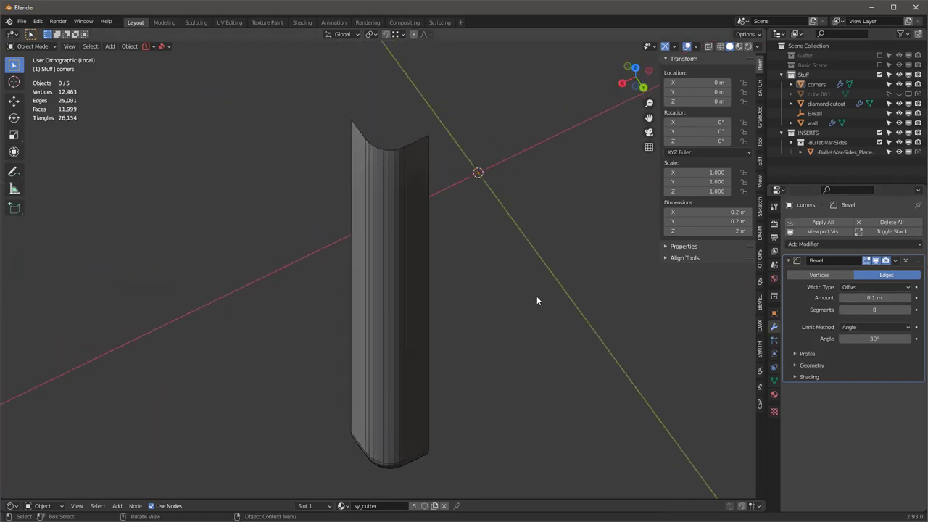
Bring back the rest of the crate and add a Solidify modifier to corners with a thickness of -0.032 m.
{"action": "key", "text": "KP_Divide"}
{"action": "scroll", "coordinate": [353, 330], "scroll_direction": "up", "scroll_amount": 1}
{"action": "middle_click_drag", "start_coordinate": [353, 330], "coordinate": [397, 263]}
{"action": "left_click", "coordinate": [810, 244]}
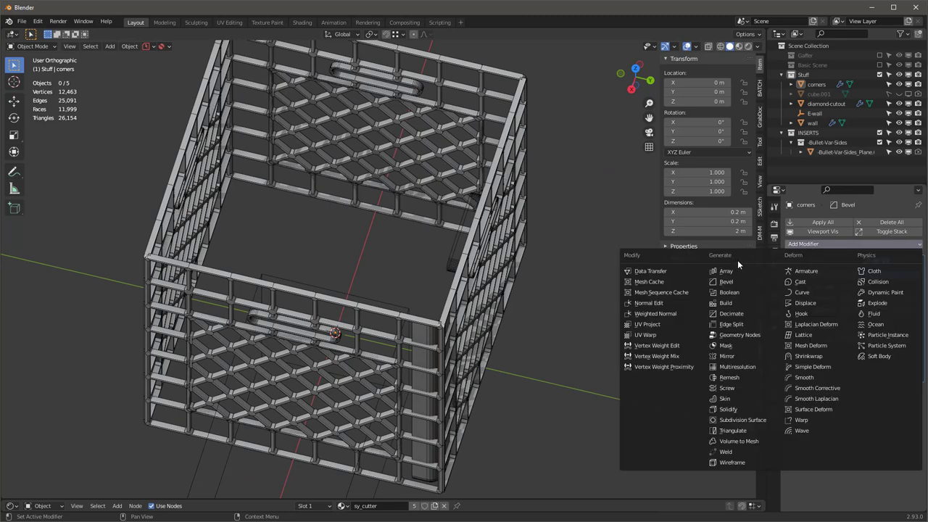
{"action": "left_click", "coordinate": [728, 409]}
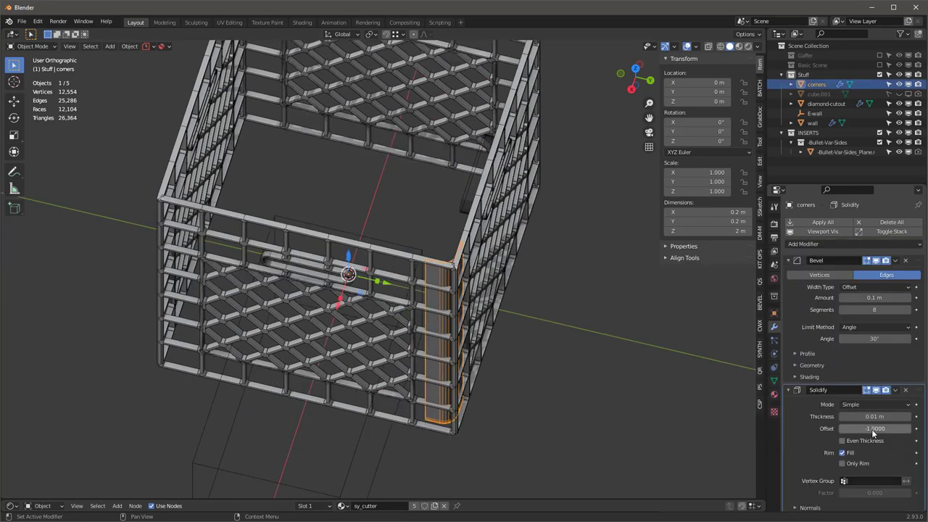
{"action": "left_click_drag", "start_coordinate": [874, 417], "coordinate": [841, 416]}
{"action": "middle_click_drag", "start_coordinate": [525, 253], "coordinate": [538, 281]}
{"action": "mouse_move", "coordinate": [874, 416]}
{"action": "left_mouse_down"}
{"action": "mouse_move", "coordinate": [865, 416]}
{"action": "mouse_move", "coordinate": [891, 416]}
{"action": "left_mouse_up"}
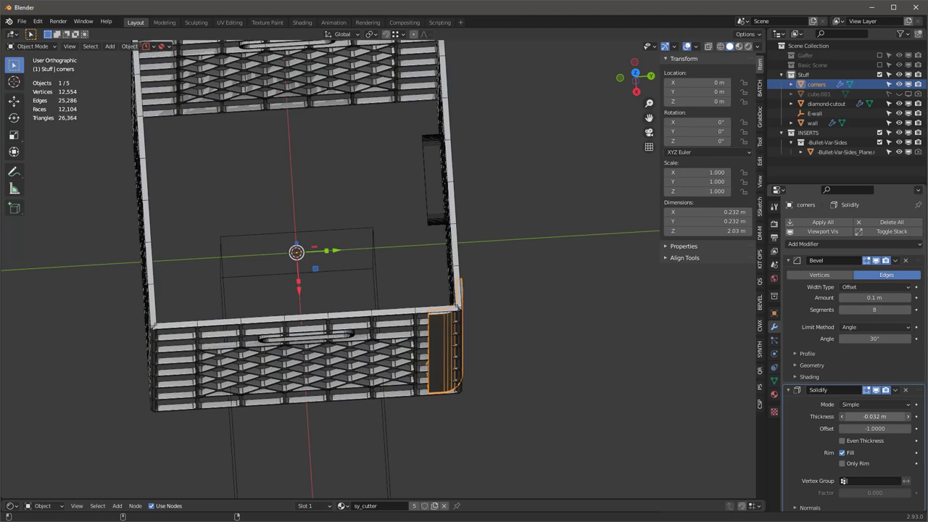
Set the Bevel modifier's amount on corners to 0.056 m.
{"action": "middle_click_drag", "start_coordinate": [559, 321], "coordinate": [464, 239]}
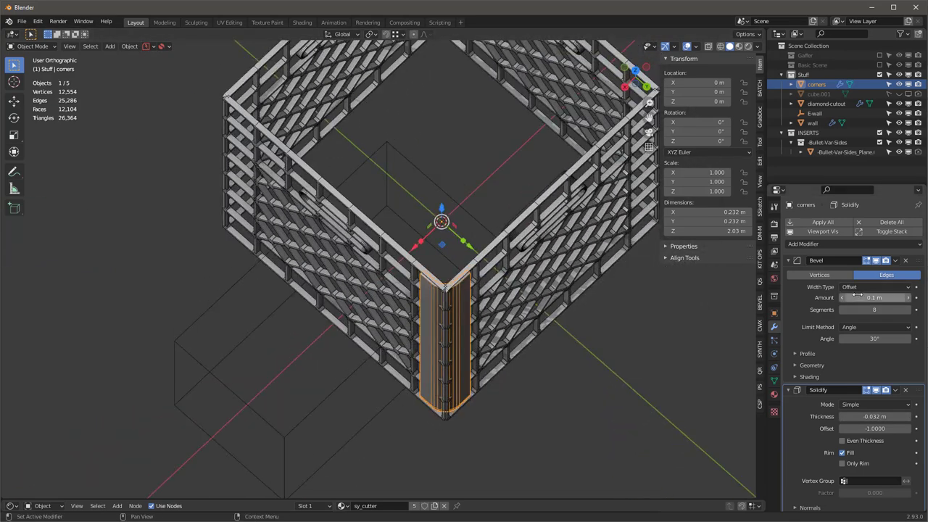
{"action": "left_click_drag", "start_coordinate": [876, 298], "coordinate": [880, 297]}
{"action": "middle_click_drag", "start_coordinate": [476, 317], "coordinate": [470, 227]}
Scale both vertical side edges of the wall mesh slightly inward along X so the panel clears the corner piece.
{"action": "left_click", "coordinate": [481, 221]}
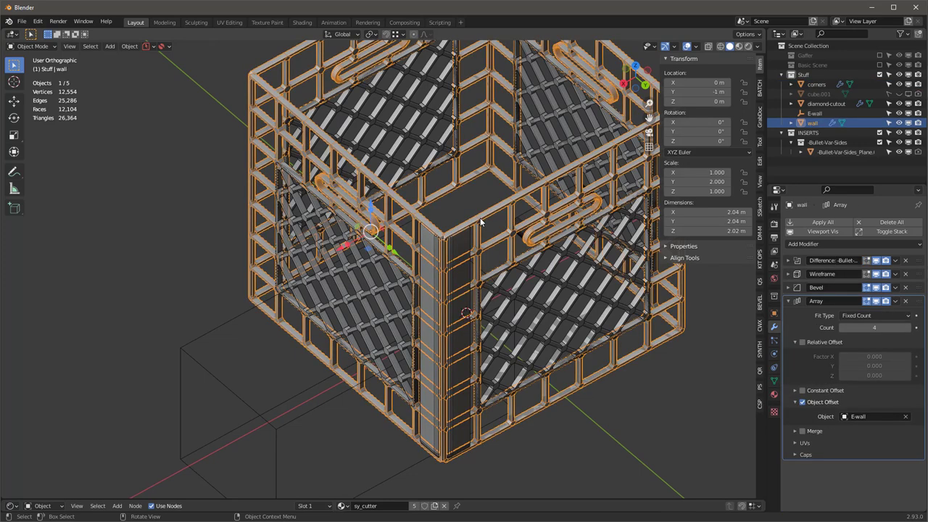
{"action": "key", "text": "Tab"}
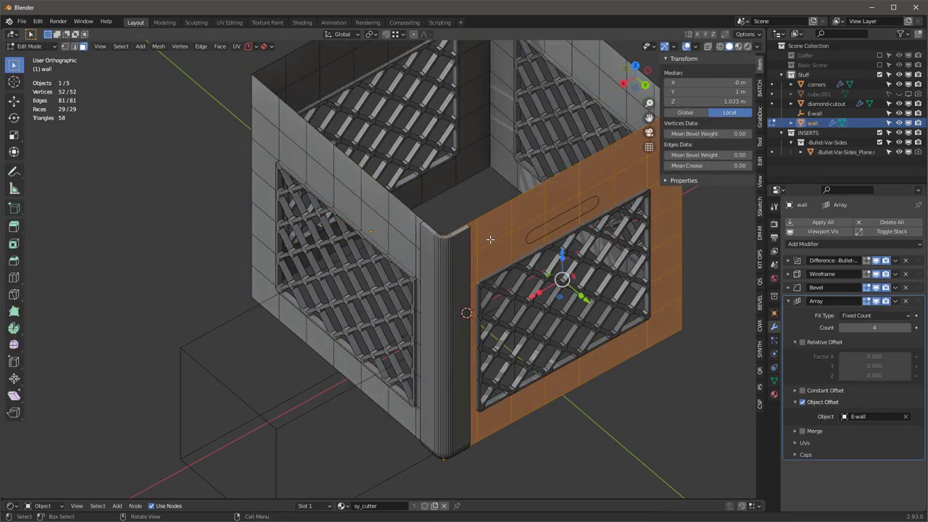
{"action": "key", "text": "alt+z"}
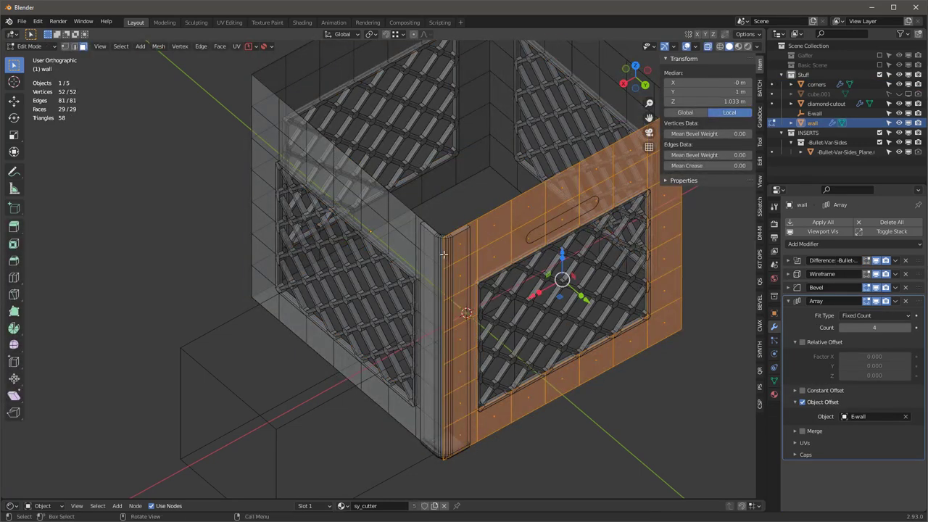
{"action": "key", "text": "2"}
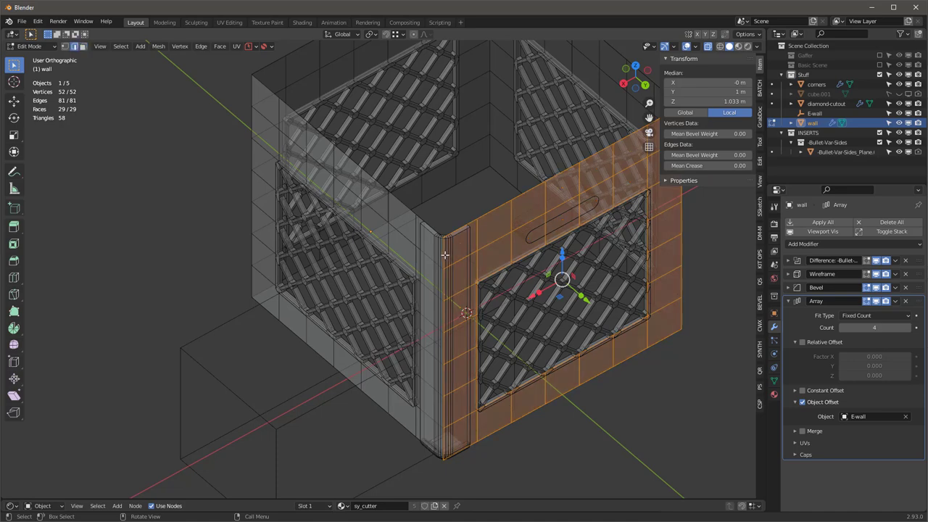
{"action": "left_click", "coordinate": [445, 255]}
{"action": "left_click", "coordinate": [445, 451], "text": "ctrl"}
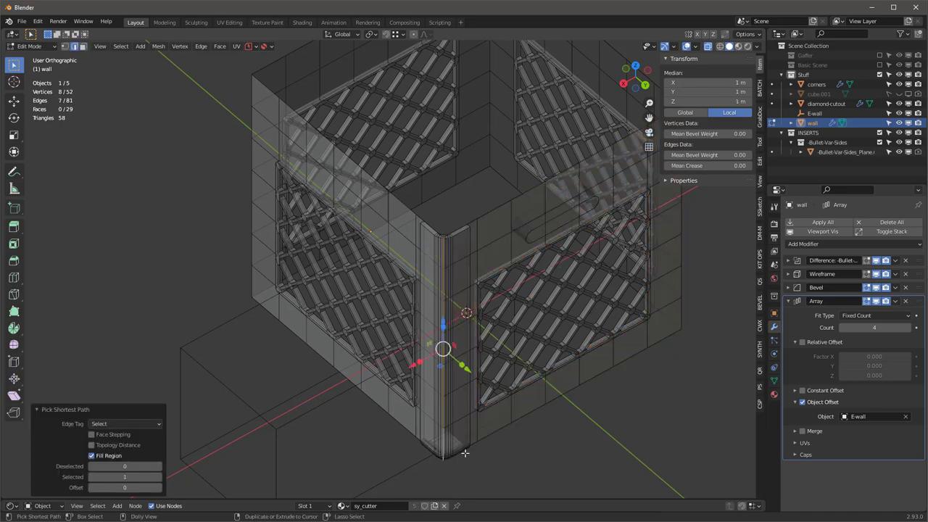
{"action": "middle_click_drag", "start_coordinate": [622, 404], "coordinate": [601, 386]}
{"action": "middle_click_drag", "start_coordinate": [677, 206], "coordinate": [626, 229], "text": "shift"}
{"action": "left_click", "coordinate": [621, 361], "text": "ctrl"}
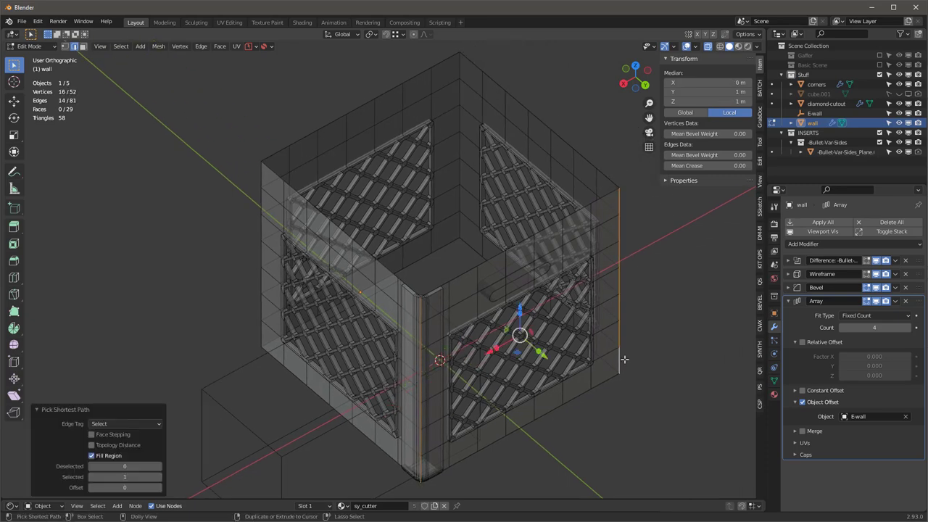
{"action": "middle_click_drag", "start_coordinate": [622, 360], "coordinate": [492, 354]}
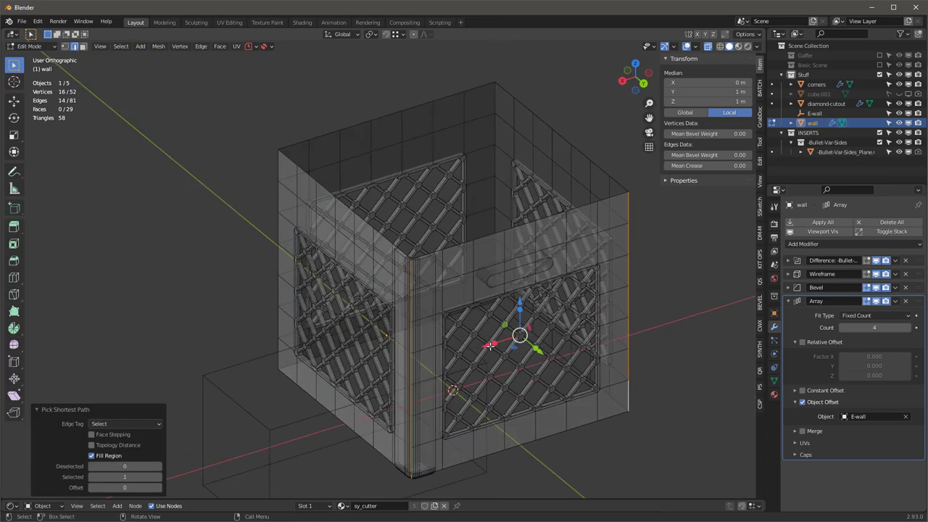
{"action": "key", "text": "alt+z"}
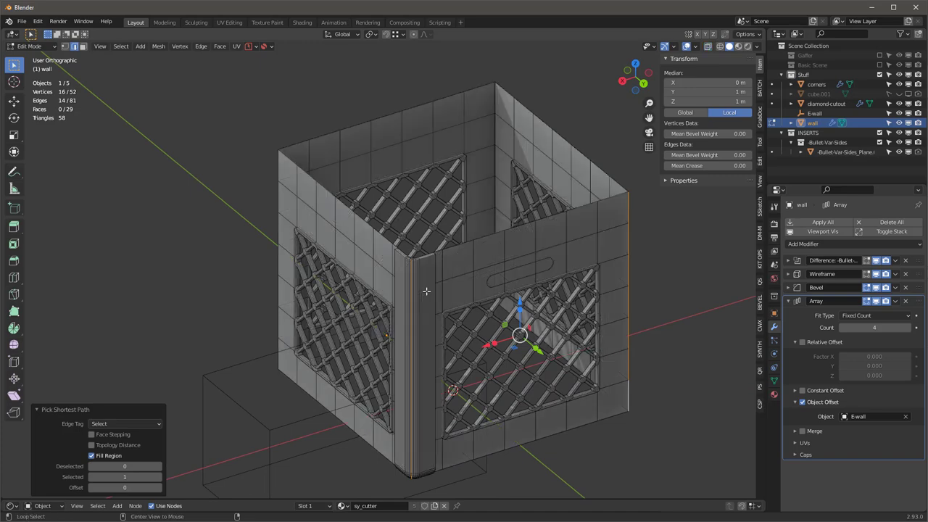
{"action": "scroll", "coordinate": [426, 265], "scroll_direction": "up", "scroll_amount": 2}
{"action": "mouse_move", "coordinate": [426, 265]}
{"action": "middle_mouse_down"}
{"action": "mouse_move", "coordinate": [430, 290]}
{"action": "mouse_move", "coordinate": [428, 265]}
{"action": "middle_mouse_up"}
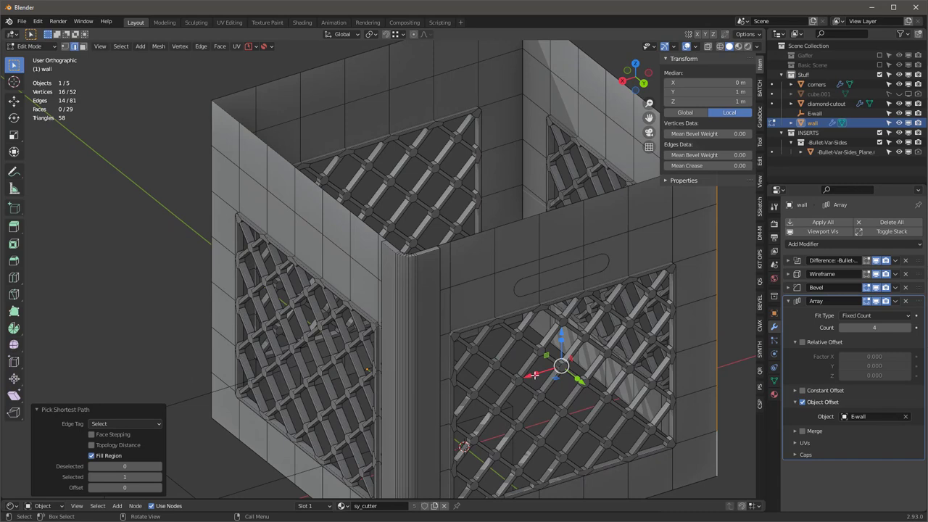
{"action": "key", "text": "s"}
{"action": "key", "text": "x"}
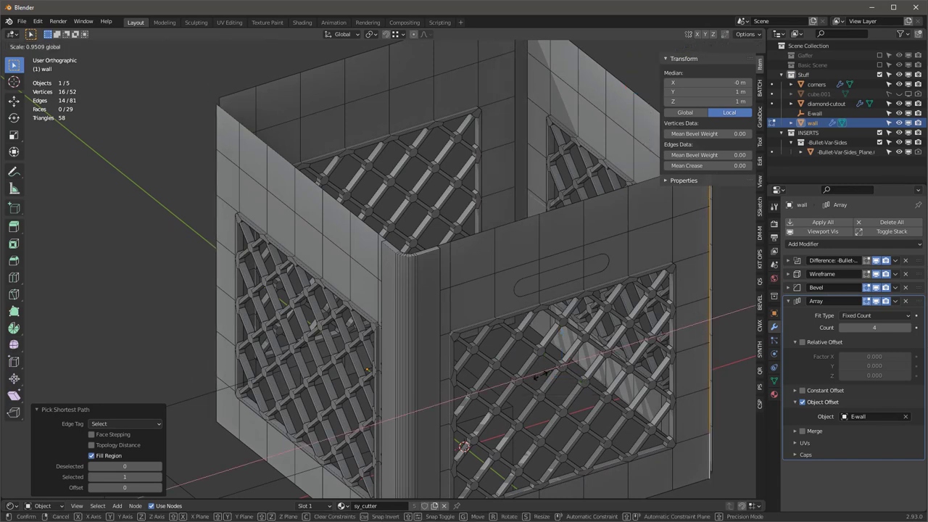
{"action": "left_click", "coordinate": [522, 350]}
{"action": "middle_click_drag", "start_coordinate": [421, 265], "coordinate": [439, 357]}
{"action": "scroll", "coordinate": [727, 316], "scroll_direction": "up", "scroll_amount": 8}
{"action": "scroll", "coordinate": [705, 301], "scroll_direction": "down", "scroll_amount": 8}
{"action": "key", "text": "Tab"}
{"action": "key", "text": "alt+a"}
Isolate the corners object in local view, enter mesh editing, and turn off its Bevel modifier's Edit Mode display.
{"action": "scroll", "coordinate": [440, 350], "scroll_direction": "up", "scroll_amount": 2}
{"action": "left_click", "coordinate": [436, 360]}
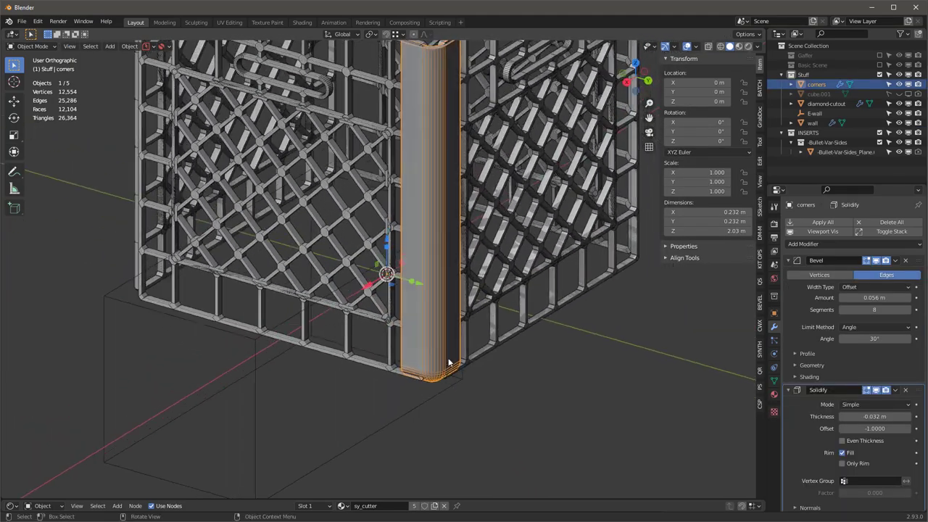
{"action": "scroll", "coordinate": [439, 357], "scroll_direction": "down", "scroll_amount": 3}
{"action": "scroll", "coordinate": [443, 362], "scroll_direction": "up", "scroll_amount": 5}
{"action": "key", "text": "Tab"}
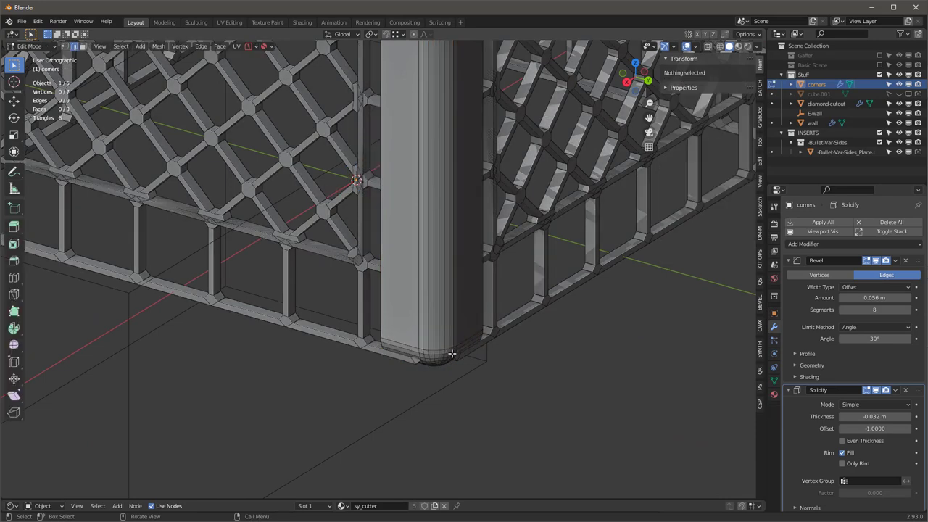
{"action": "scroll", "coordinate": [446, 334], "scroll_direction": "down", "scroll_amount": 5}
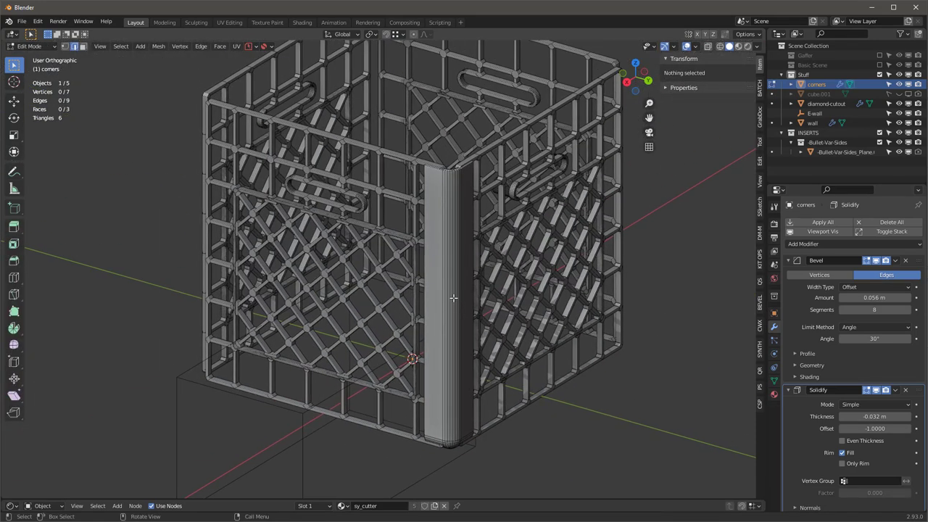
{"action": "key", "text": "Tab"}
{"action": "key", "text": "KP_Divide"}
{"action": "key", "text": "Tab"}
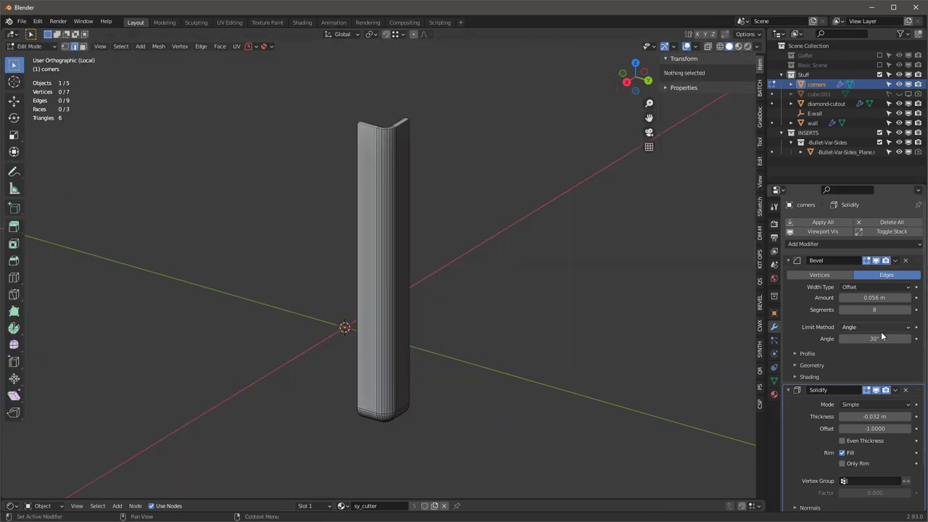
{"action": "left_click", "coordinate": [876, 264]}
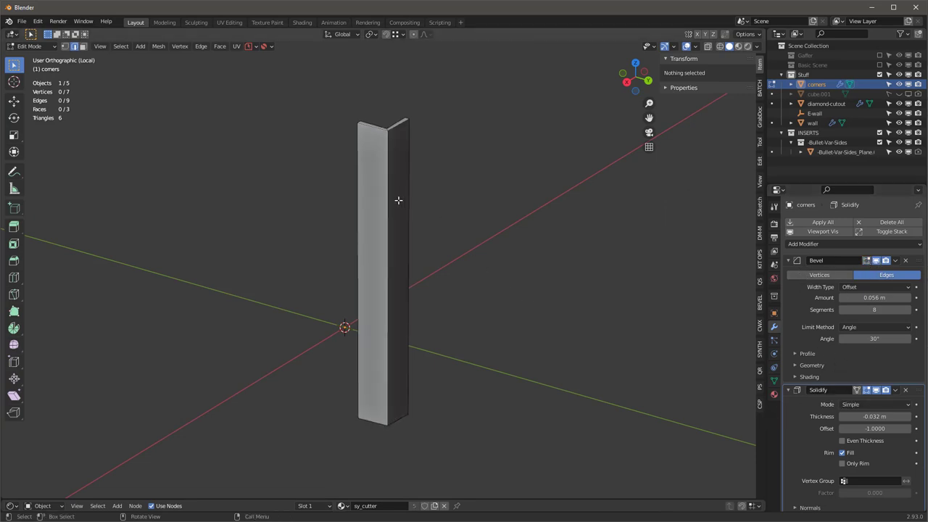
Set the bevel weight of the corner piece's long vertical outer edge to 1.00.
{"action": "left_click", "coordinate": [390, 179]}
{"action": "middle_click_drag", "start_coordinate": [430, 369], "coordinate": [449, 363]}
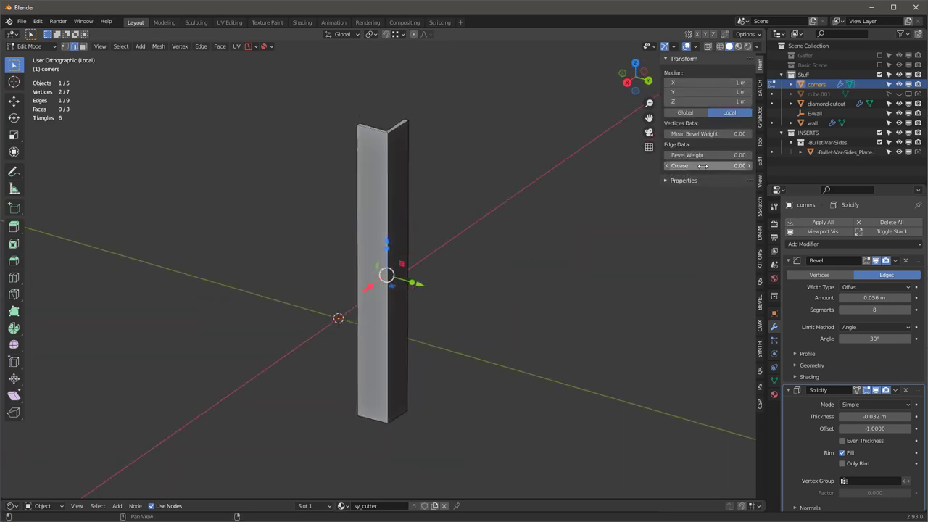
{"action": "left_click_drag", "start_coordinate": [689, 155], "coordinate": [761, 155]}
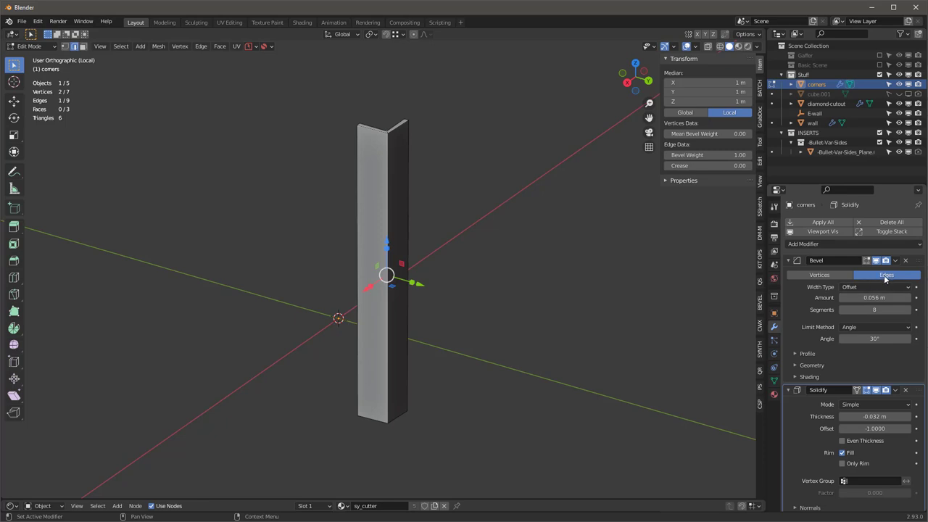
Set the corners Bevel modifier's limit method to Weight and bring back the rest of the crate.
{"action": "left_click", "coordinate": [865, 328]}
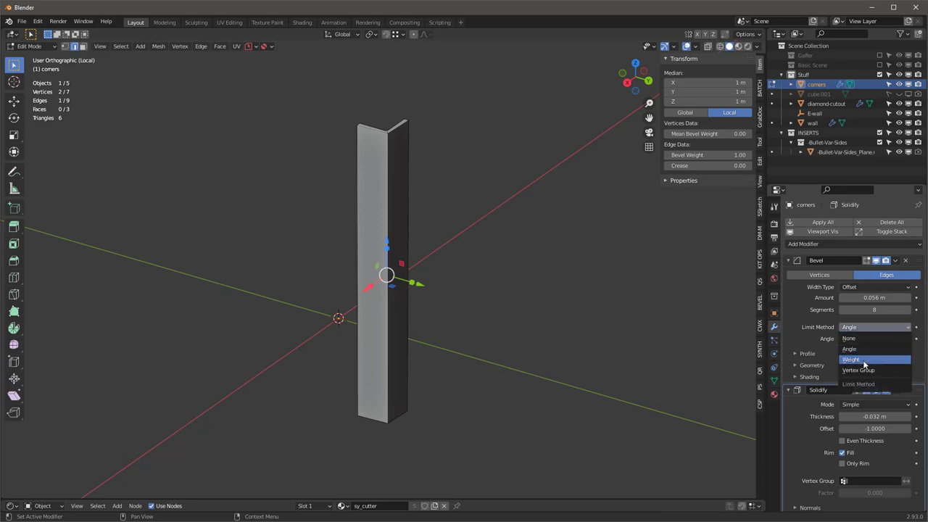
{"action": "left_click", "coordinate": [874, 360]}
{"action": "key", "text": "Tab"}
{"action": "middle_click_drag", "start_coordinate": [482, 298], "coordinate": [377, 136]}
{"action": "key", "text": "KP_Divide"}
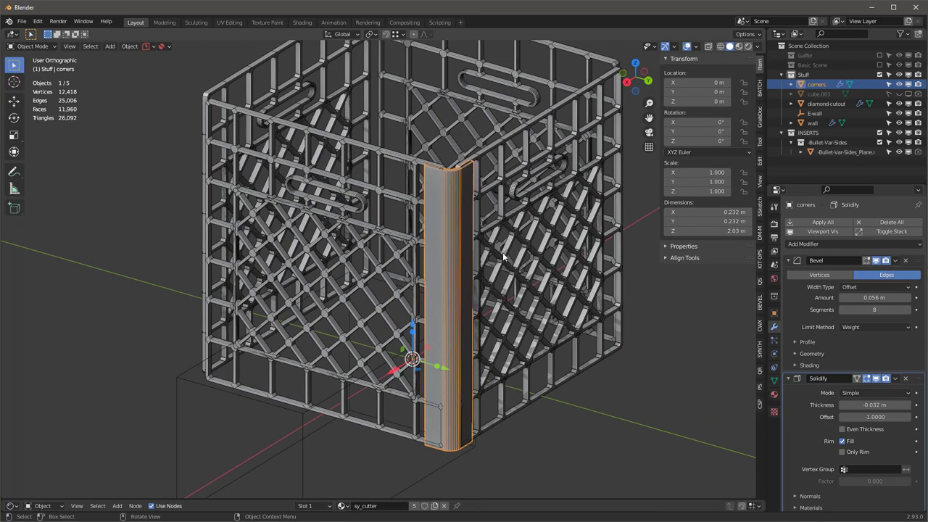
Apply smooth shading to the corners object and enable Auto Smooth on it.
{"action": "key", "text": "alt+a"}
{"action": "mouse_move", "coordinate": [543, 419]}
{"action": "middle_mouse_down", "text": "alt"}
{"action": "mouse_move", "coordinate": [532, 389]}
{"action": "mouse_move", "coordinate": [534, 403]}
{"action": "middle_mouse_up", "text": "alt"}
{"action": "scroll", "coordinate": [464, 314], "scroll_direction": "down", "scroll_amount": 2}
{"action": "scroll", "coordinate": [430, 280], "scroll_direction": "up", "scroll_amount": 3}
{"action": "middle_click_drag", "start_coordinate": [481, 274], "coordinate": [406, 247]}
{"action": "left_click", "coordinate": [350, 249]}
{"action": "right_click", "coordinate": [354, 247]}
{"action": "left_click", "coordinate": [353, 246]}
{"action": "right_click", "coordinate": [354, 250]}
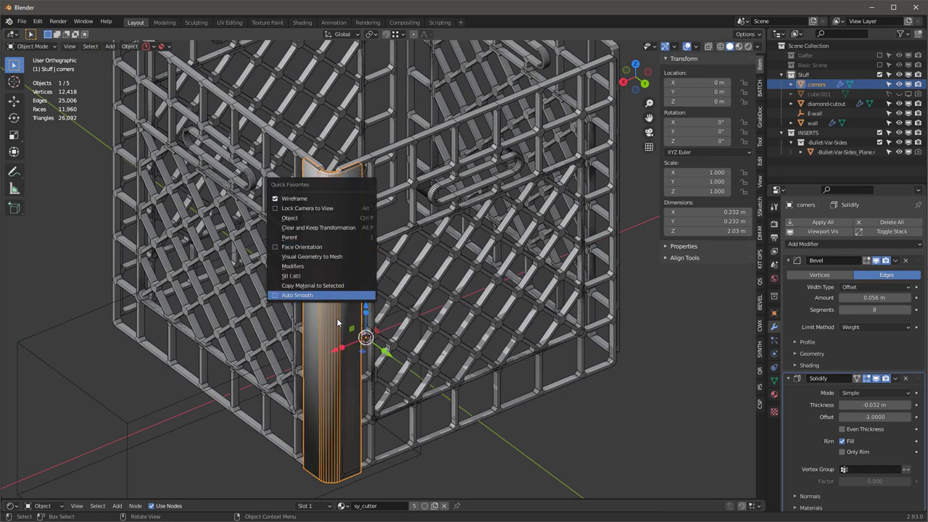
{"action": "left_click", "coordinate": [366, 294]}
Apply smooth shading to the wall object and enable Auto Smooth on it.
{"action": "left_click", "coordinate": [386, 156]}
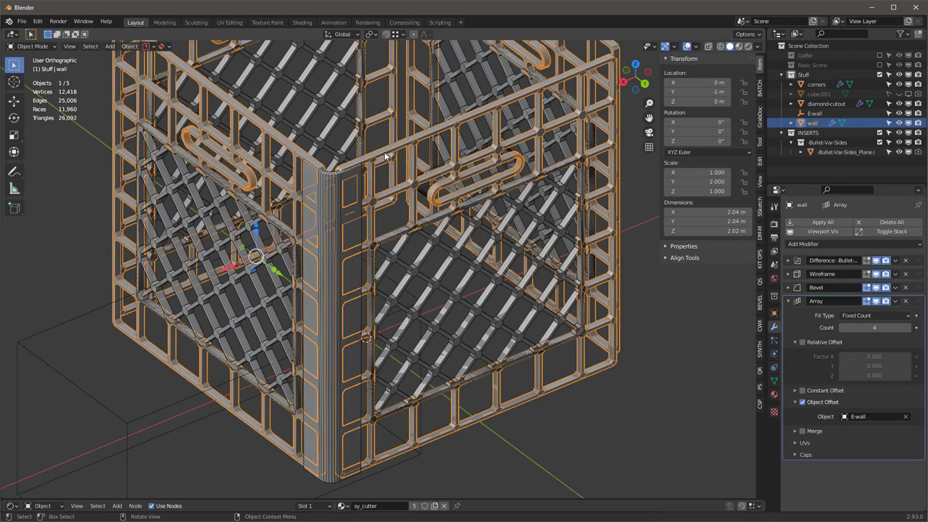
{"action": "right_click", "coordinate": [386, 157]}
{"action": "left_click", "coordinate": [387, 157]}
{"action": "key", "text": "q"}
{"action": "left_click", "coordinate": [387, 155]}
{"action": "scroll", "coordinate": [357, 320], "scroll_direction": "down", "scroll_amount": 5}
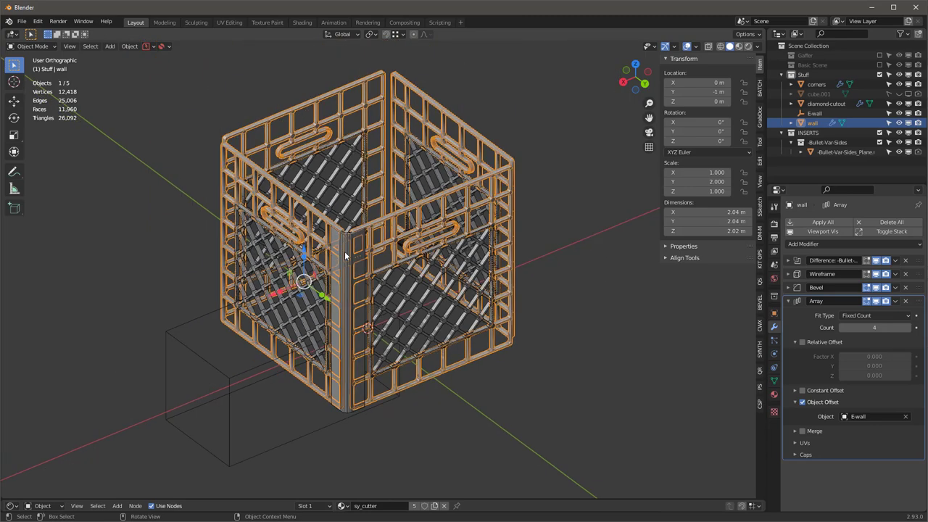
Add a sphere empty at the world origin and set its display size to 0.5 m.
{"action": "left_click", "coordinate": [345, 254]}
{"action": "mouse_move", "coordinate": [339, 258]}
{"action": "middle_mouse_down"}
{"action": "mouse_move", "coordinate": [341, 243]}
{"action": "mouse_move", "coordinate": [344, 253]}
{"action": "middle_mouse_up"}
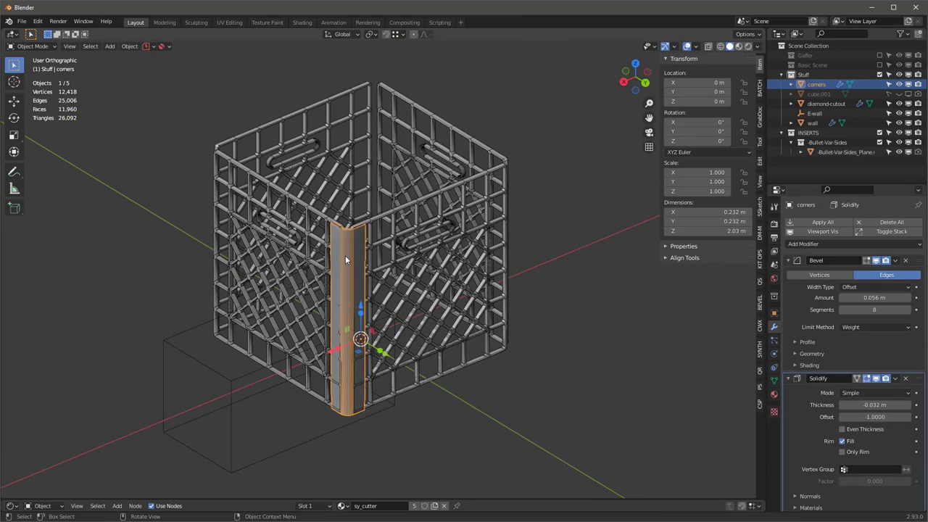
{"action": "middle_click_drag", "start_coordinate": [442, 395], "coordinate": [529, 383]}
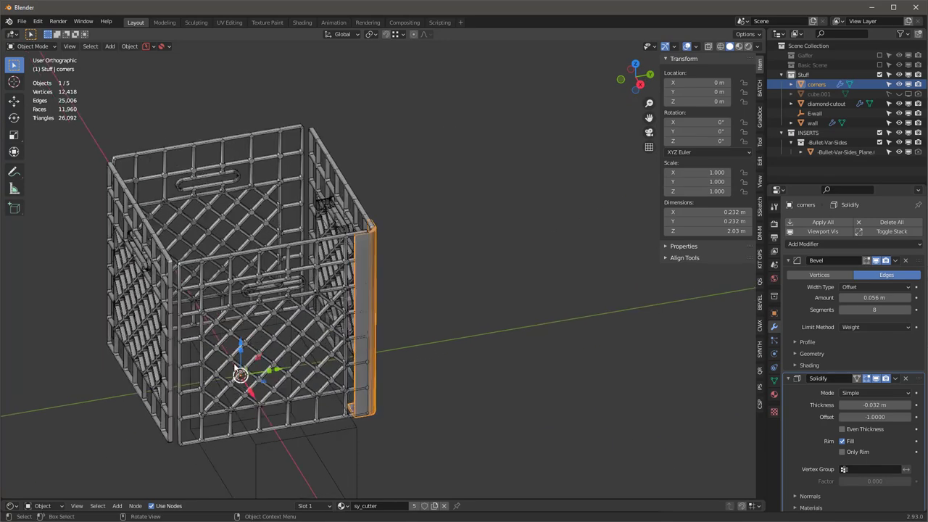
{"action": "key", "text": "shift+a"}
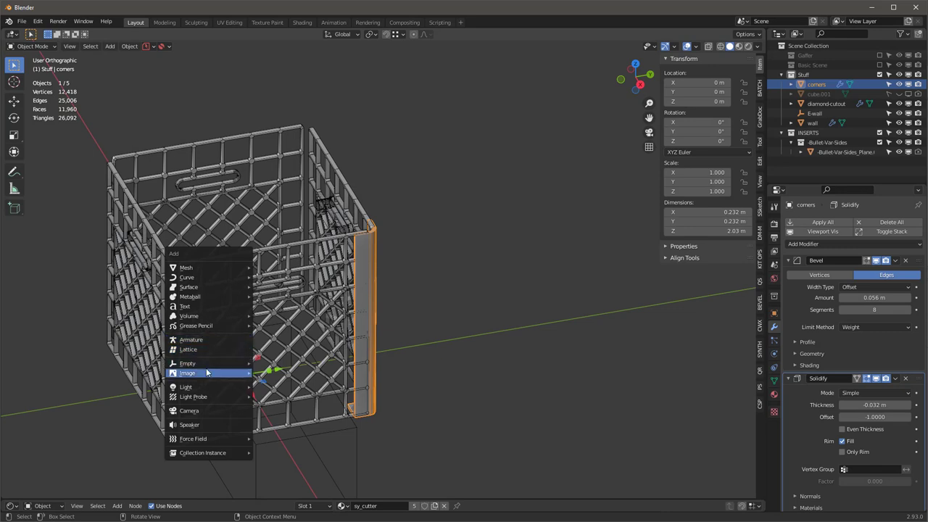
{"action": "mouse_move", "coordinate": [207, 364]}
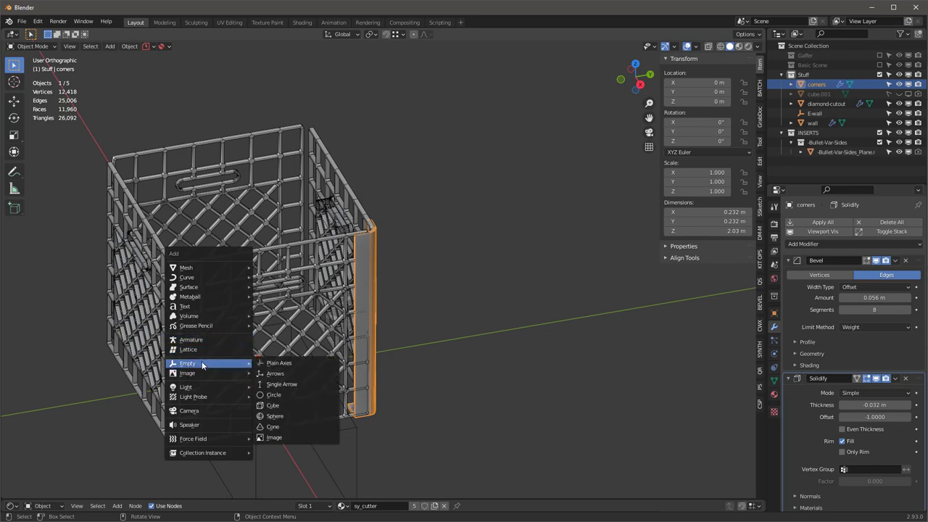
{"action": "left_click", "coordinate": [283, 416]}
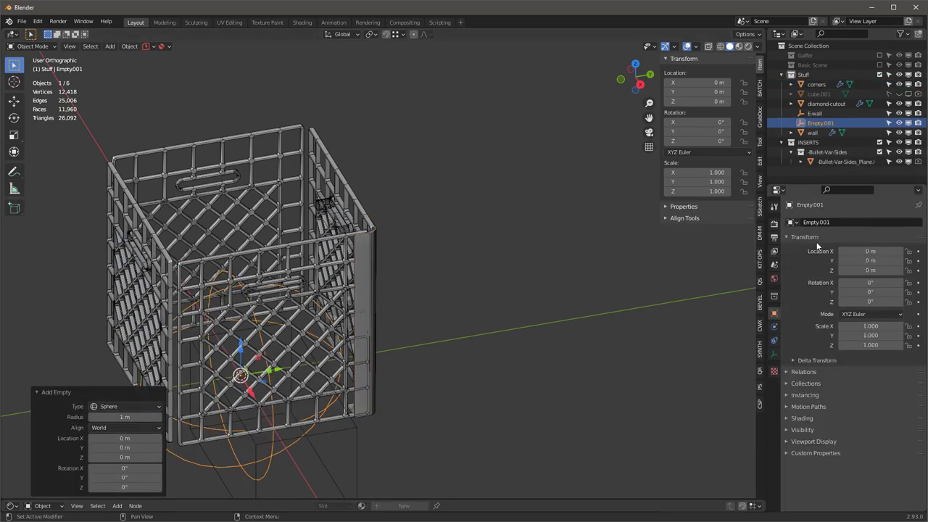
{"action": "left_click", "coordinate": [771, 354]}
{"action": "left_click", "coordinate": [880, 246]}
{"action": "type", "text": "0.5"}
{"action": "key", "text": "Return"}
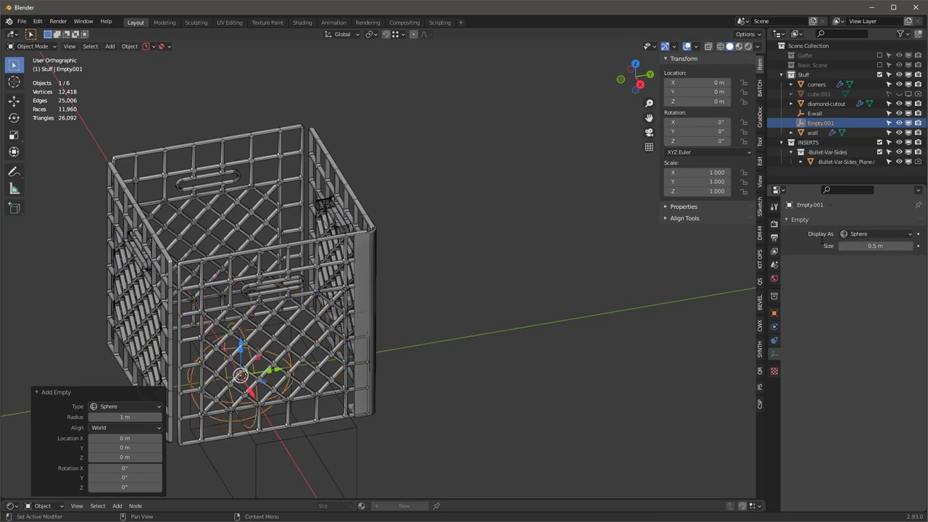
Rename the new sphere empty as E-corners.
{"action": "double_click", "coordinate": [821, 124]}
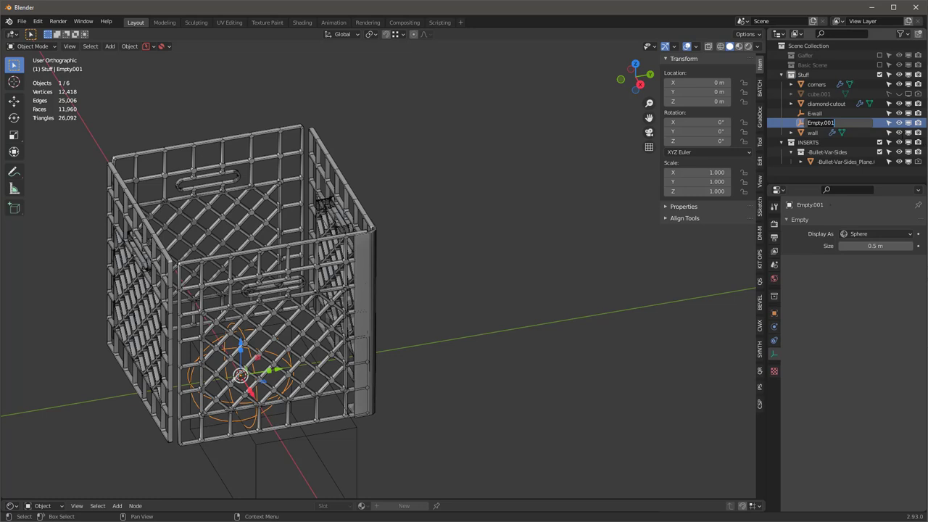
{"action": "type", "text": "E"}
{"action": "key", "text": "Return"}
{"action": "middle_click_drag", "start_coordinate": [595, 322], "coordinate": [472, 319]}
{"action": "scroll", "coordinate": [437, 308], "scroll_direction": "down", "scroll_amount": 2}
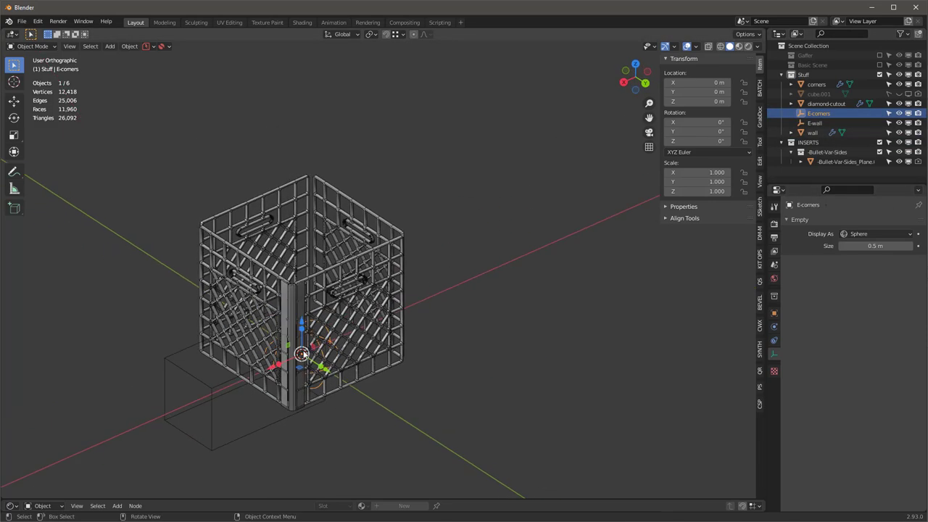
Add an Array modifier to the corners object with a count of 4 and Relative Offset disabled.
{"action": "left_click", "coordinate": [293, 293]}
{"action": "middle_click_drag", "start_coordinate": [291, 321], "coordinate": [416, 286]}
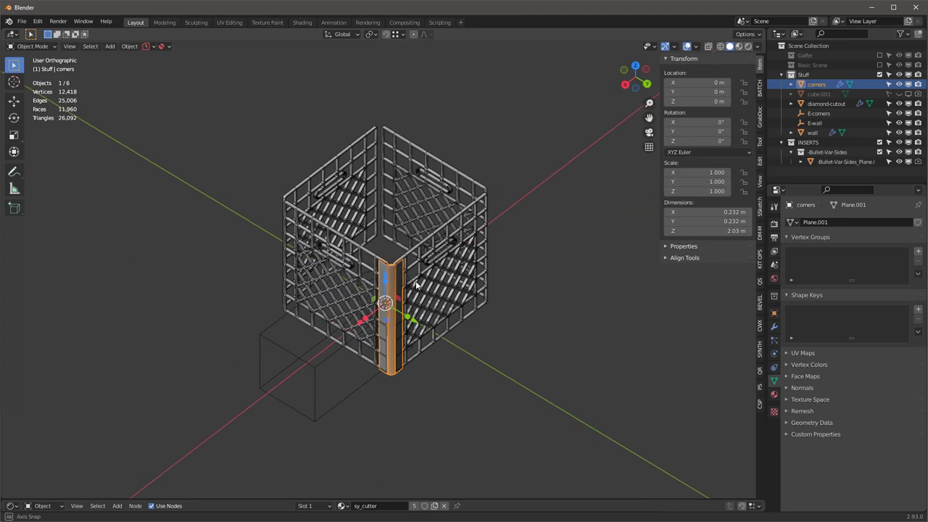
{"action": "left_click", "coordinate": [774, 326]}
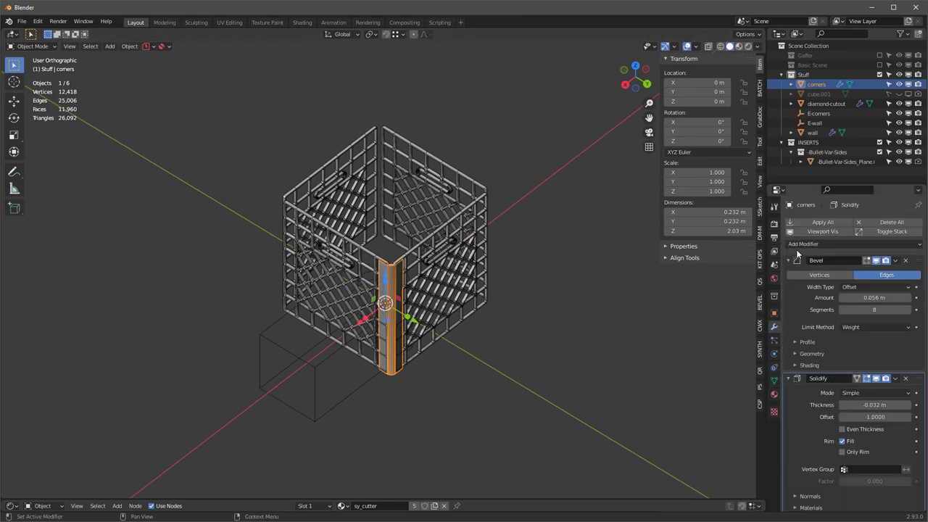
{"action": "left_click", "coordinate": [885, 232]}
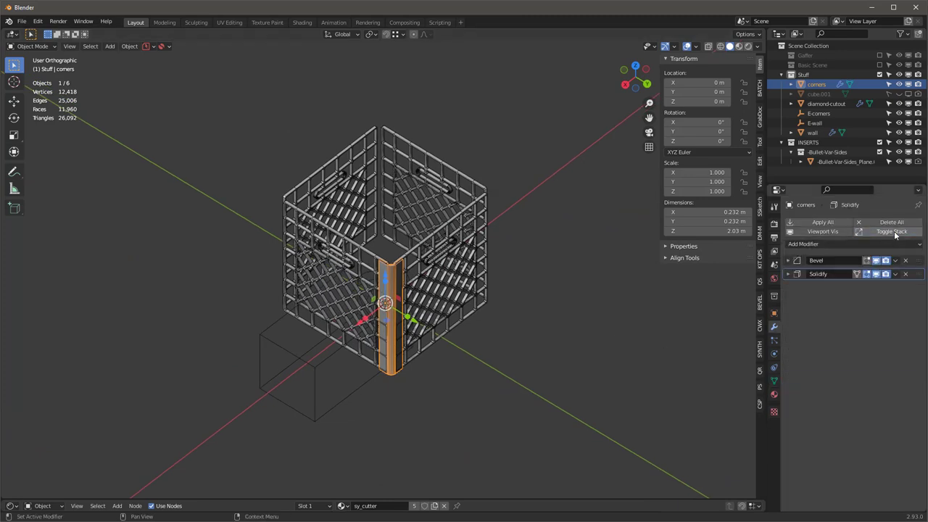
{"action": "left_click", "coordinate": [805, 244]}
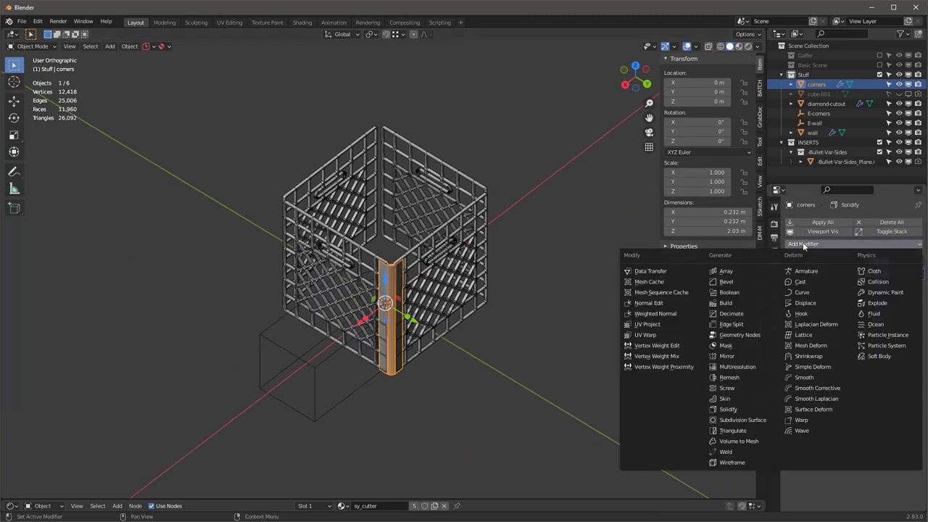
{"action": "left_click", "coordinate": [725, 271]}
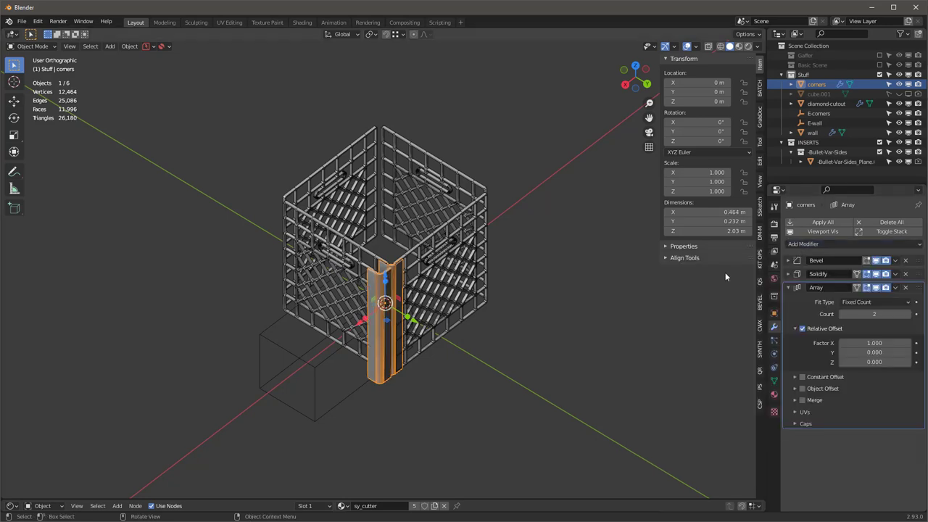
{"action": "left_click", "coordinate": [807, 330]}
{"action": "left_click", "coordinate": [909, 314]}
{"action": "left_click", "coordinate": [910, 314]}
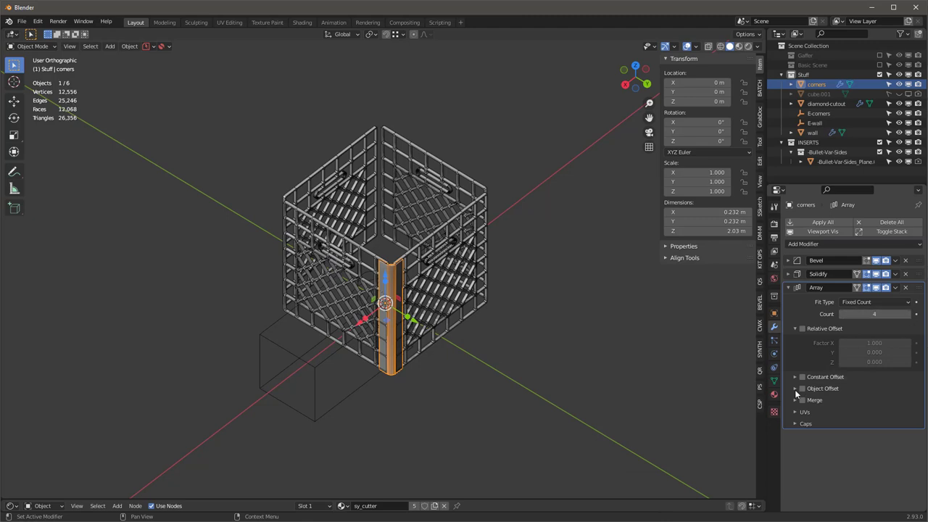
Enable Object Offset in the corners Array modifier and choose E-corners as the offset object.
{"action": "left_click", "coordinate": [795, 389]}
{"action": "left_click", "coordinate": [822, 389]}
{"action": "left_click", "coordinate": [846, 403]}
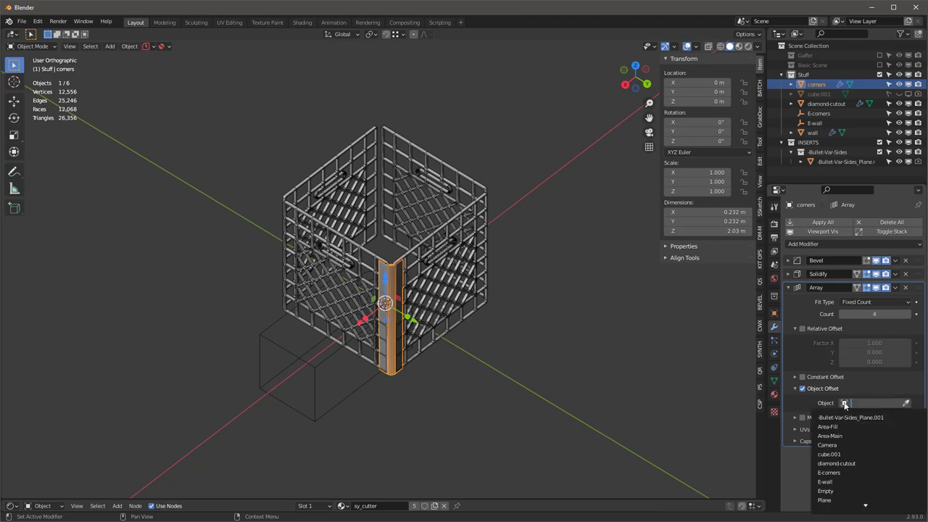
{"action": "left_click", "coordinate": [842, 473]}
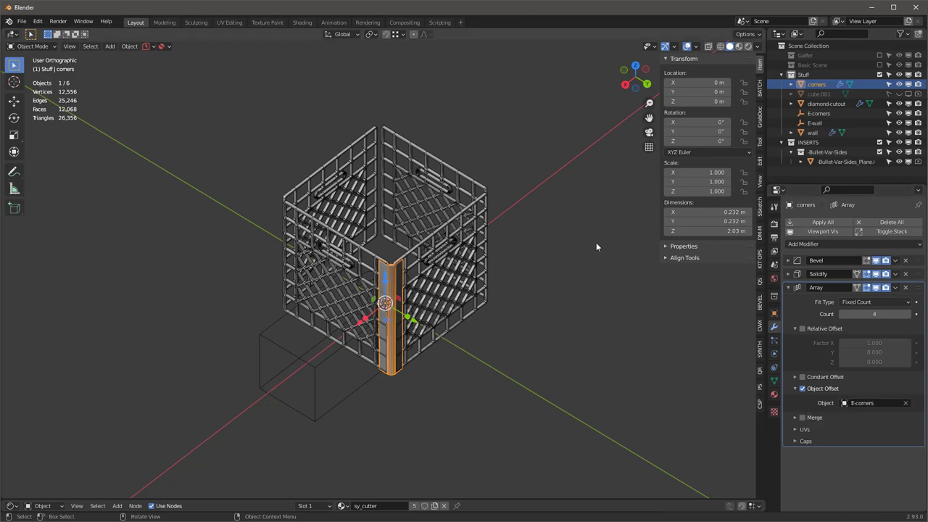
Rotate the E-corners empty 90° about Z so the corner pieces array around the crate.
{"action": "left_click", "coordinate": [815, 114]}
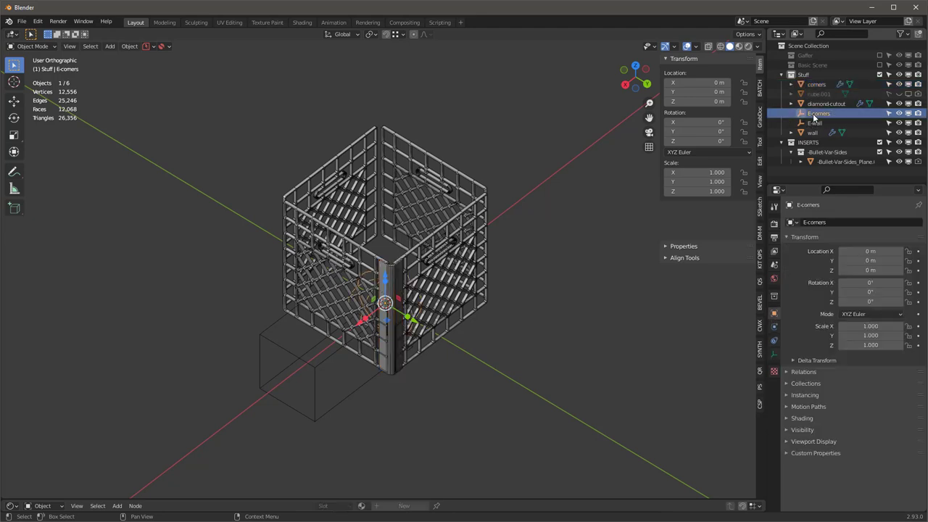
{"action": "left_click", "coordinate": [691, 141]}
{"action": "type", "text": "90"}
{"action": "key", "text": "Return"}
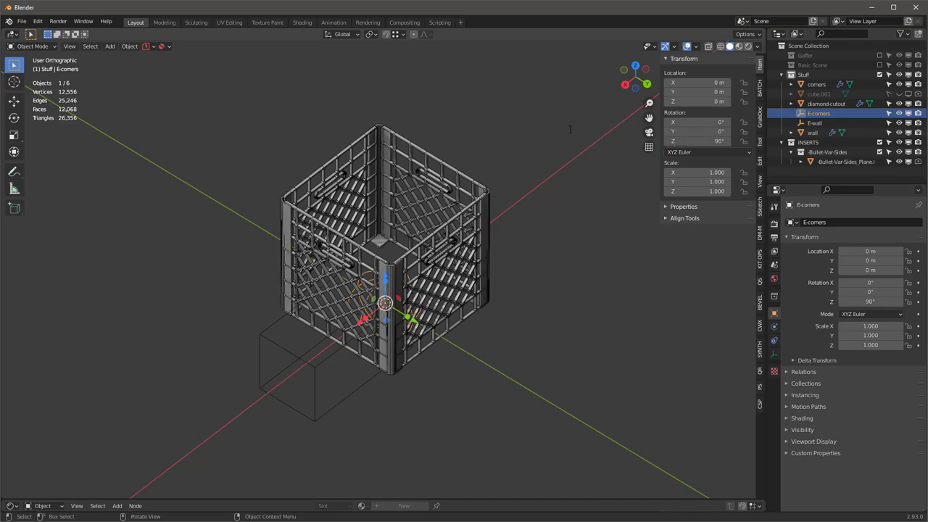
{"action": "middle_click_drag", "start_coordinate": [334, 93], "coordinate": [479, 173]}
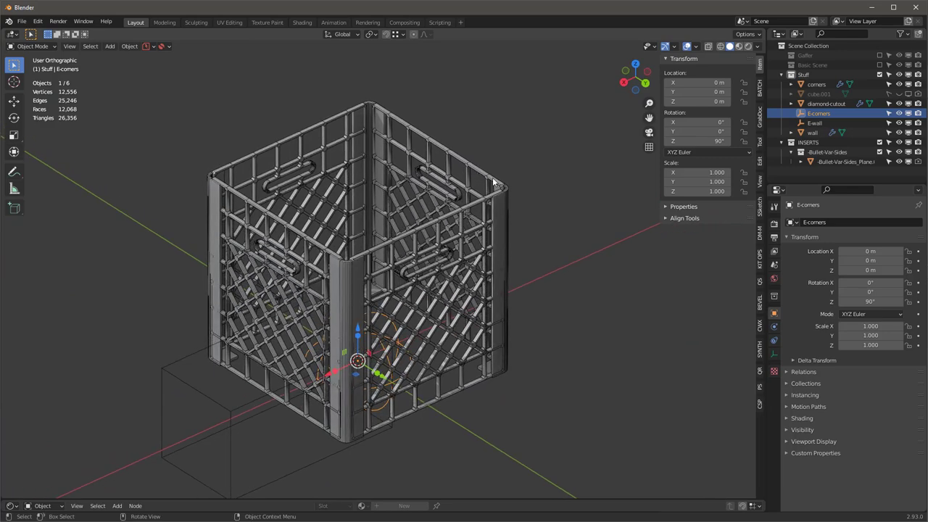
{"action": "middle_click_drag", "start_coordinate": [462, 236], "coordinate": [481, 269]}
Unhide cube.001 in the viewport and rename it as solid.
{"action": "left_click", "coordinate": [819, 95]}
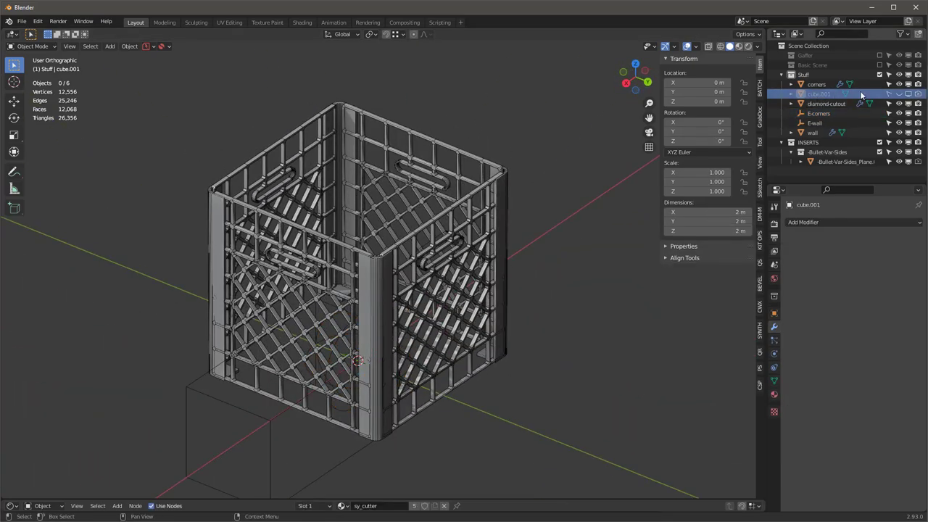
{"action": "left_click", "coordinate": [899, 94]}
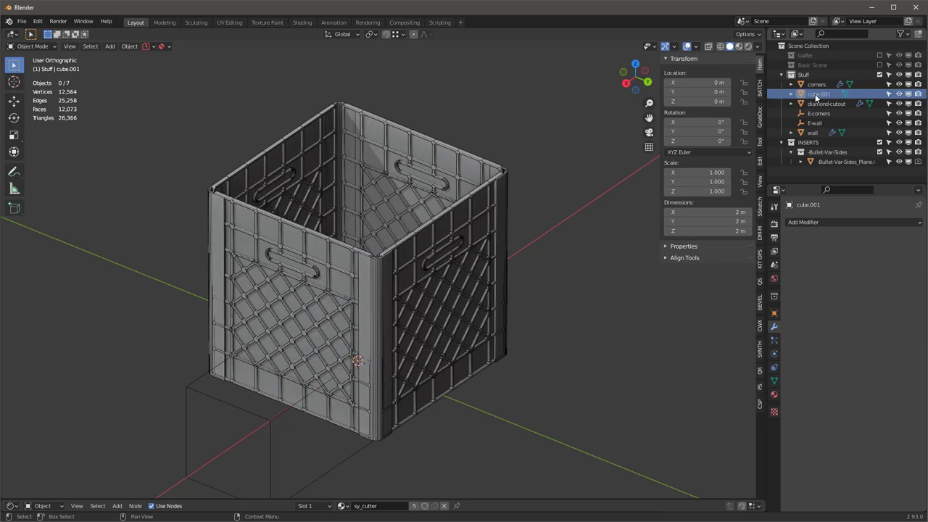
{"action": "left_click", "coordinate": [823, 94]}
{"action": "type", "text": "sol"}
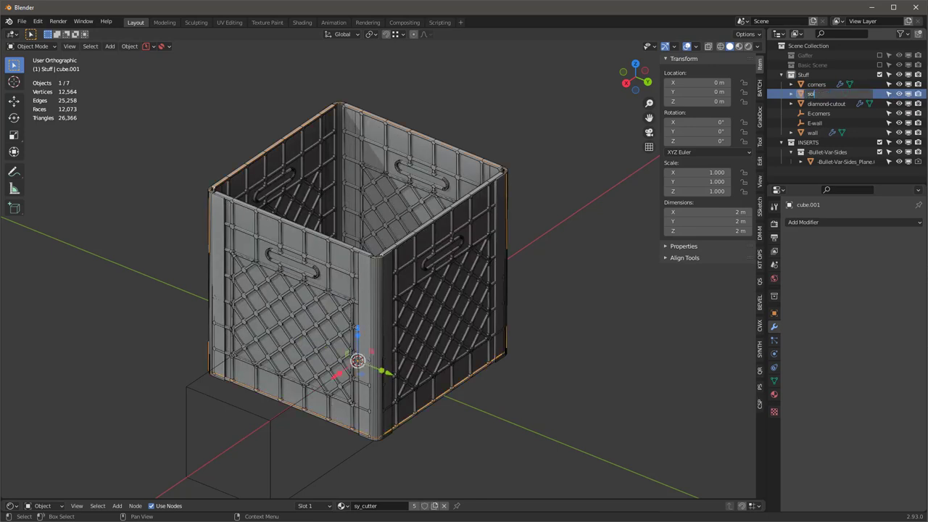
{"action": "type", "text": "id"}
{"action": "key", "text": "Return"}
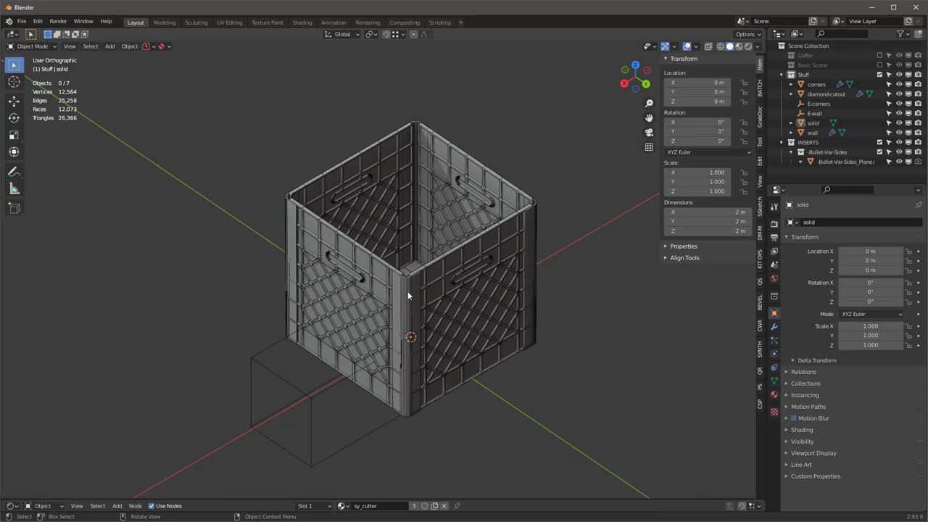
Isolate the corners and solid objects together in local view.
{"action": "left_click", "coordinate": [408, 296]}
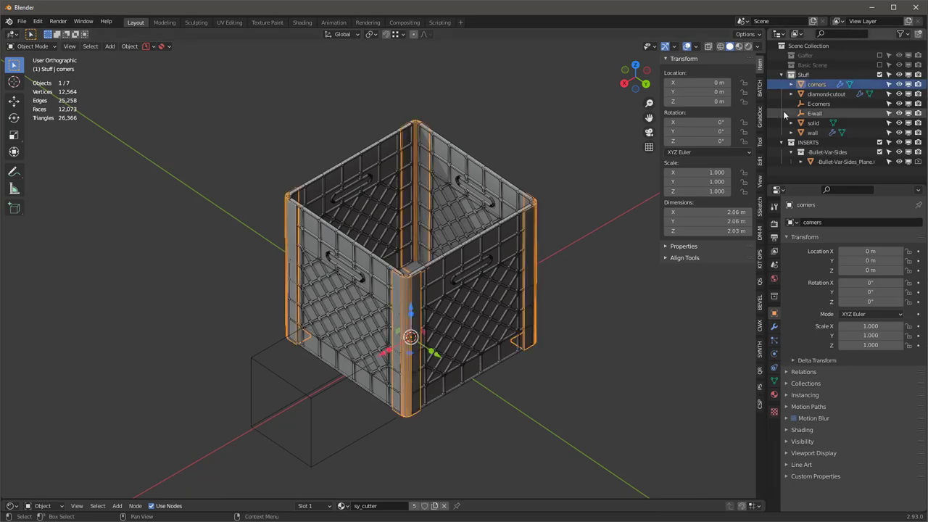
{"action": "left_click", "coordinate": [814, 123], "text": "shift"}
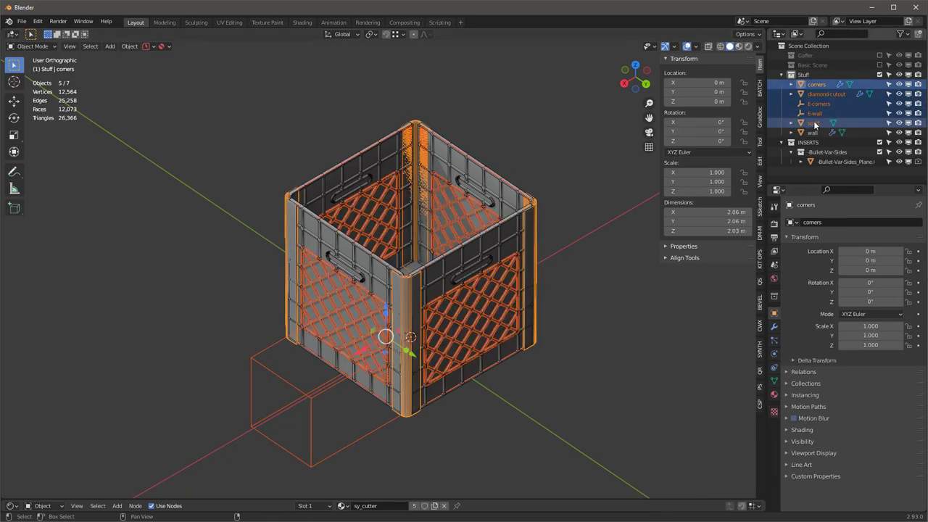
{"action": "left_click", "coordinate": [814, 123]}
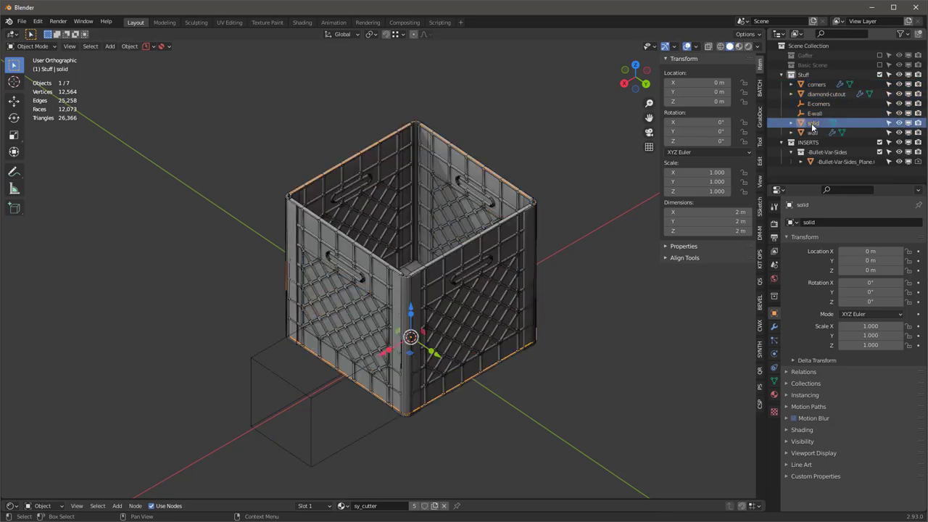
{"action": "left_click", "coordinate": [815, 84], "text": "ctrl"}
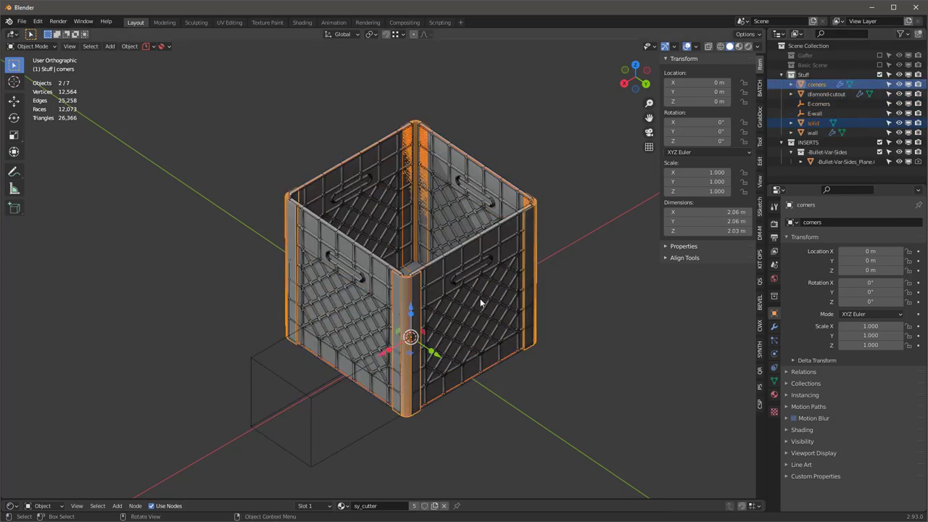
{"action": "middle_click_drag", "start_coordinate": [480, 302], "coordinate": [467, 287]}
{"action": "key", "text": "KP_Divide"}
{"action": "scroll", "coordinate": [462, 279], "scroll_direction": "down", "scroll_amount": 2}
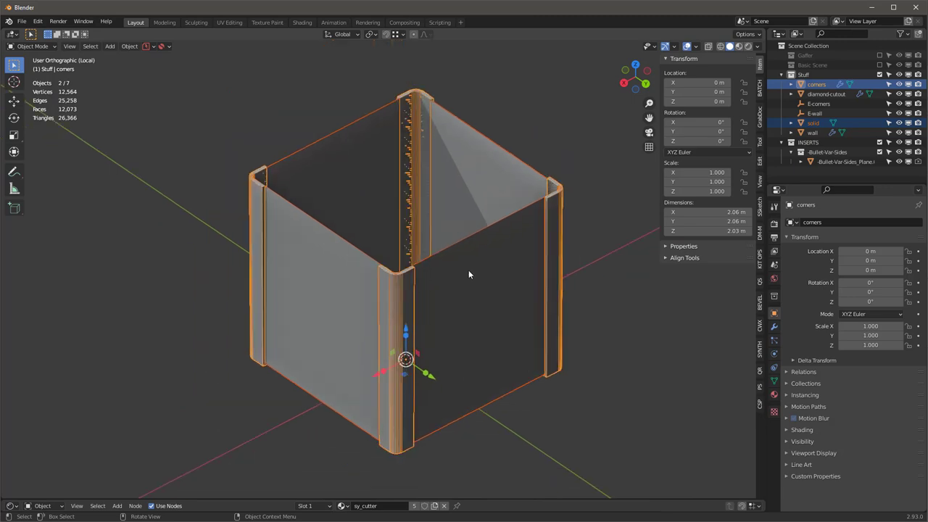
Examine in see-through Edit Mode where the corner piece sits against the corner of the solid object.
{"action": "key", "text": "Tab"}
{"action": "key", "text": "a"}
{"action": "middle_click_drag", "start_coordinate": [486, 296], "coordinate": [367, 318]}
{"action": "key", "text": "alt+z"}
{"action": "scroll", "coordinate": [384, 298], "scroll_direction": "up", "scroll_amount": 5}
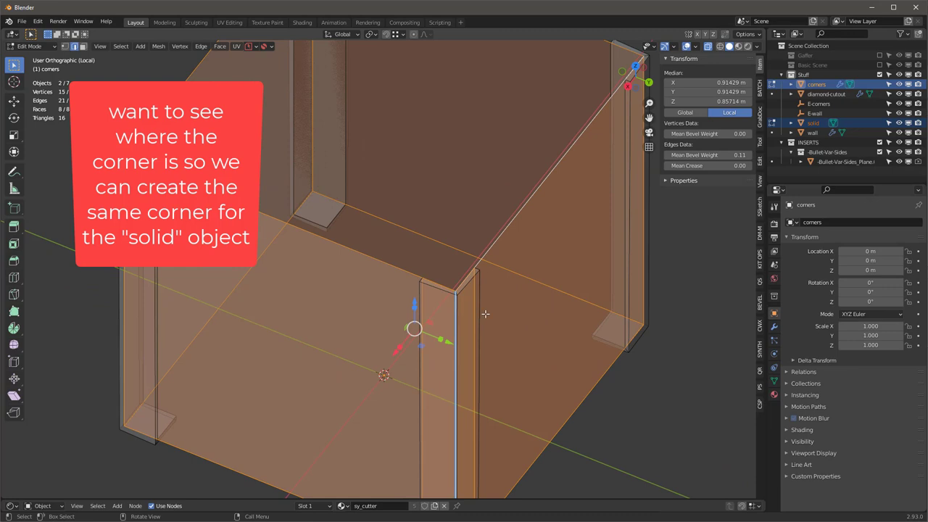
{"action": "scroll", "coordinate": [481, 316], "scroll_direction": "down", "scroll_amount": 4}
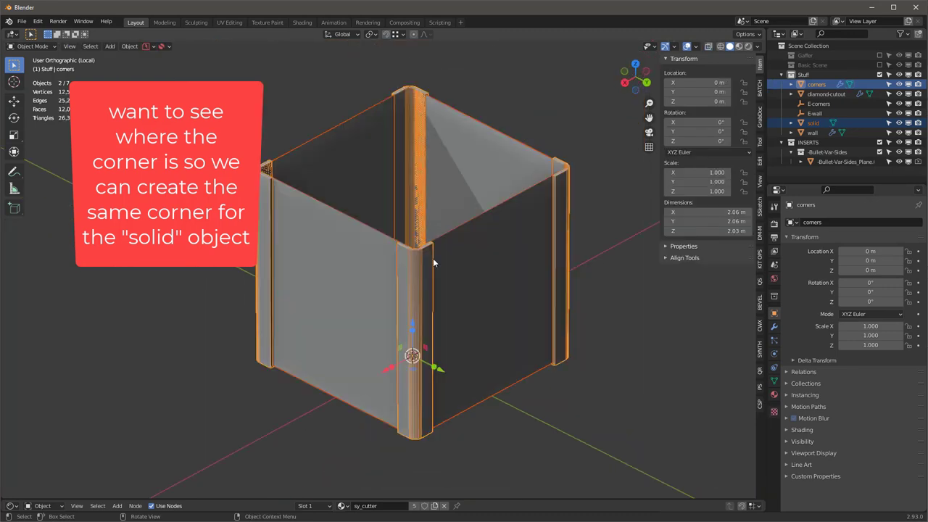
{"action": "key", "text": "Tab"}
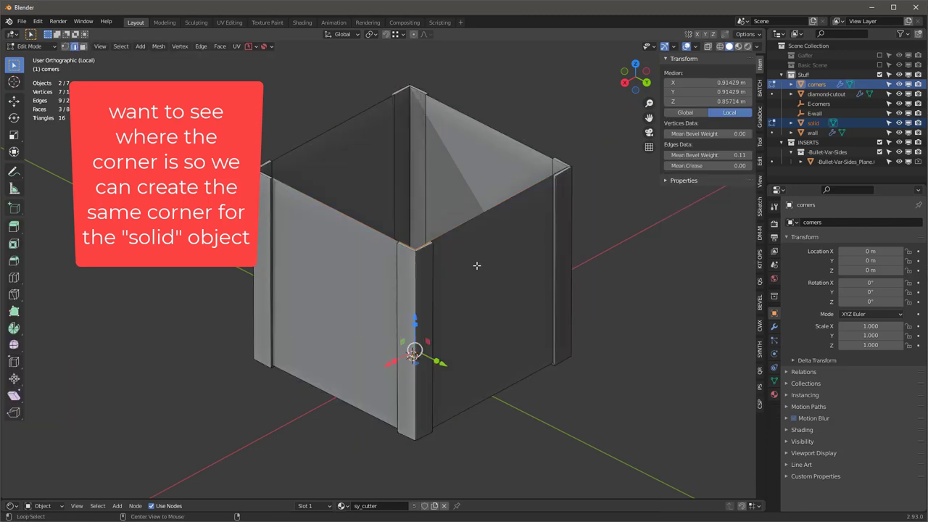
{"action": "key", "text": "alt+z"}
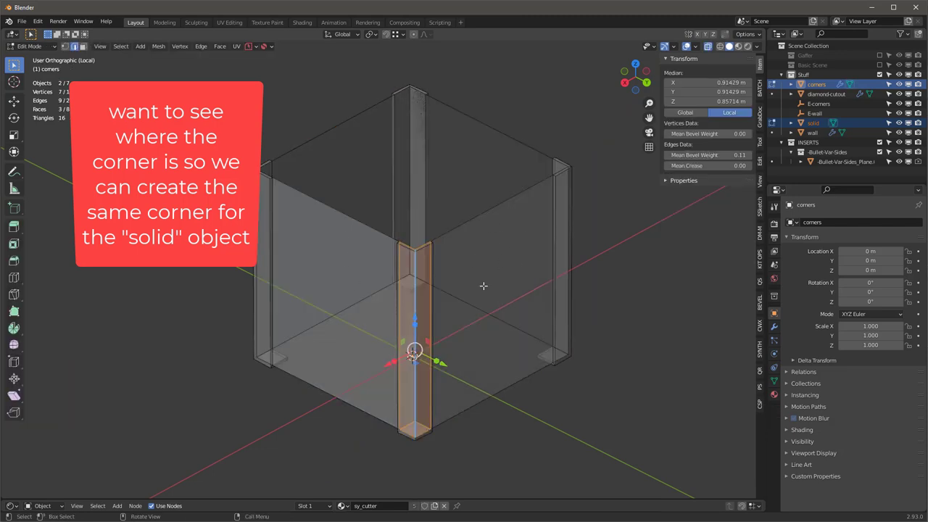
{"action": "key", "text": "Tab"}
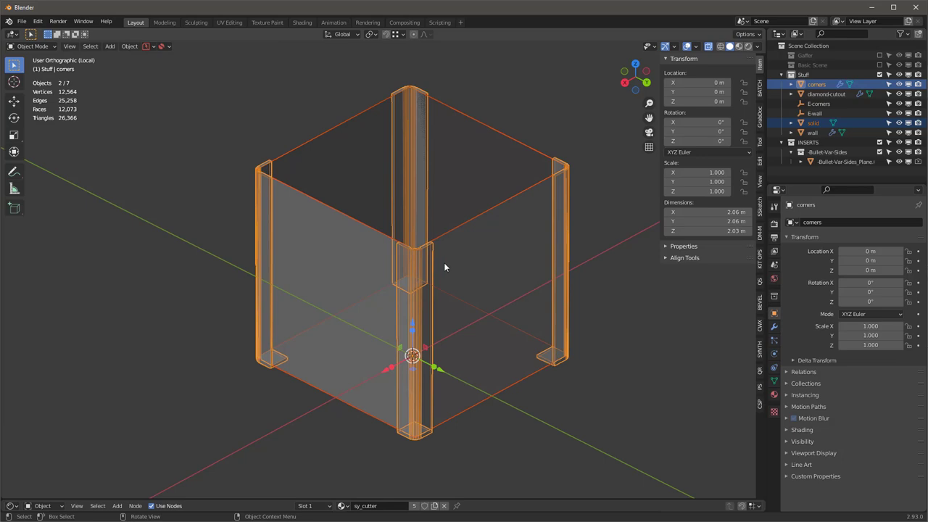
Add six evenly spaced horizontal loop cuts around the walls of the solid object, without sliding them.
{"action": "left_click", "coordinate": [471, 257]}
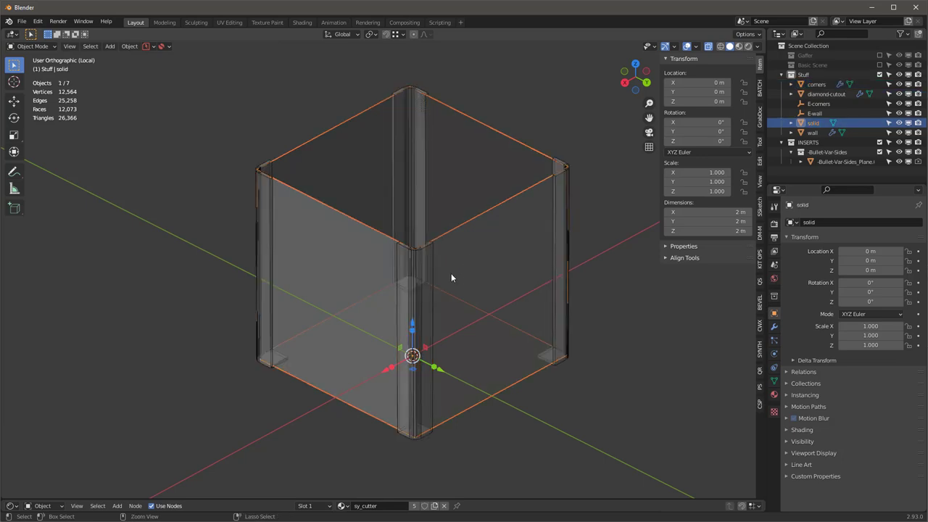
{"action": "key", "text": "Tab"}
{"action": "key", "text": "ctrl+r"}
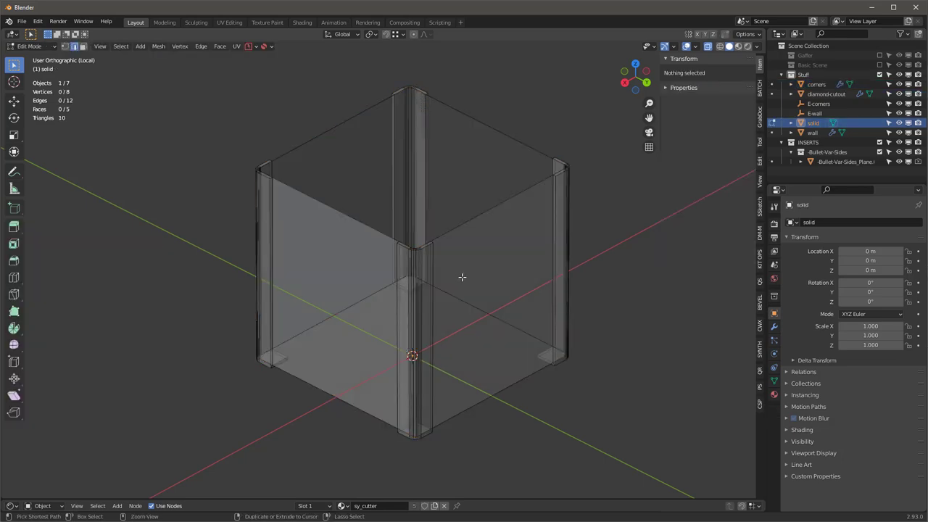
{"action": "scroll", "coordinate": [399, 311], "scroll_direction": "up", "scroll_amount": 4}
{"action": "scroll", "coordinate": [400, 312], "scroll_direction": "up", "scroll_amount": 1}
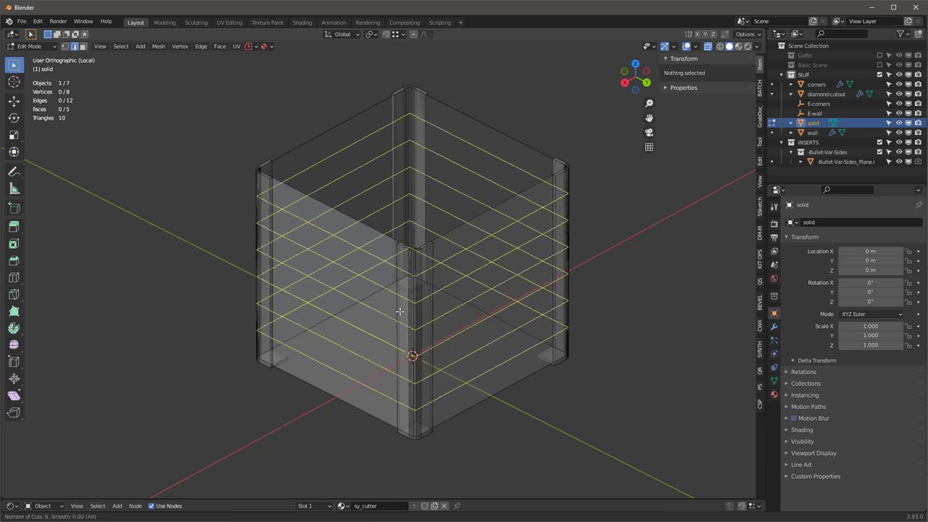
{"action": "left_click", "coordinate": [400, 311]}
{"action": "right_click", "coordinate": [399, 313]}
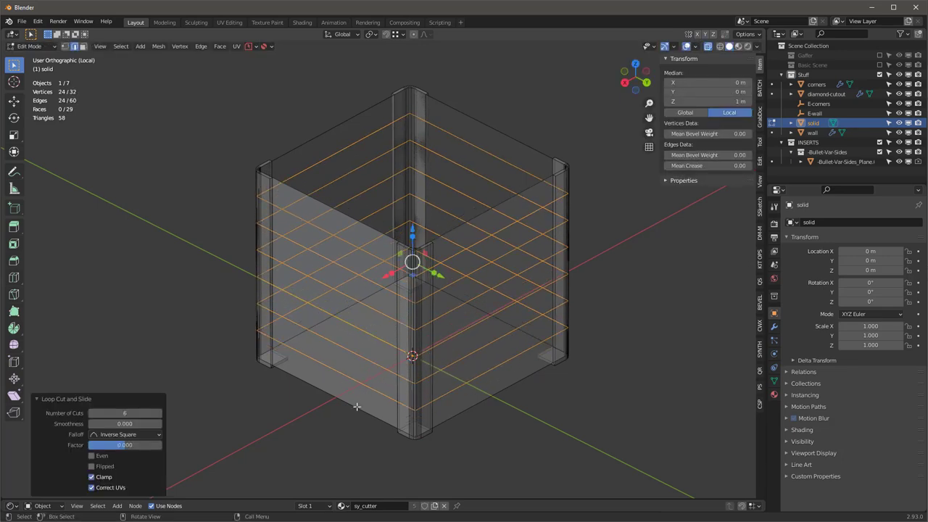
Add six evenly spaced loop cuts in each of the two vertical directions of the solid, running through walls and floor.
{"action": "key", "text": "ctrl+r"}
{"action": "key", "text": "6"}
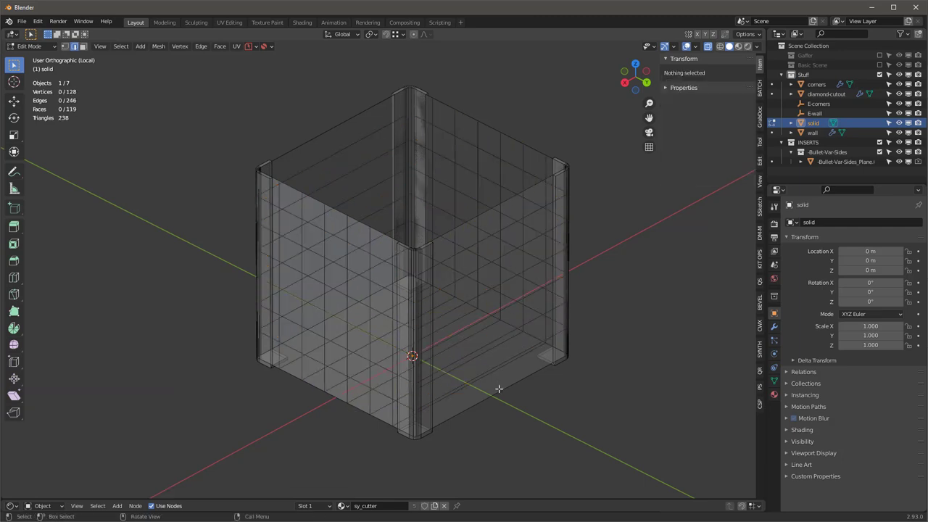
{"action": "key", "text": "ctrl+r"}
{"action": "scroll", "coordinate": [499, 388], "scroll_direction": "up", "scroll_amount": 10}
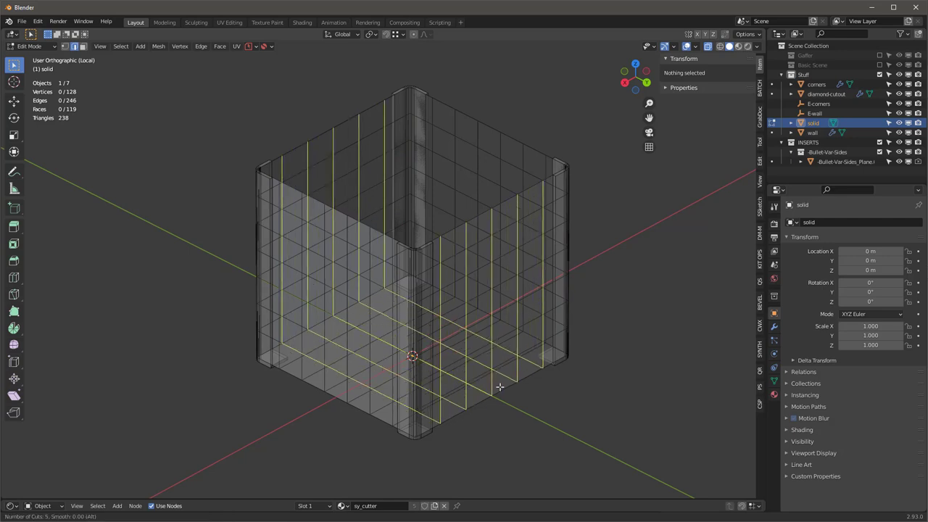
{"action": "left_click", "coordinate": [505, 385]}
{"action": "right_click", "coordinate": [512, 378]}
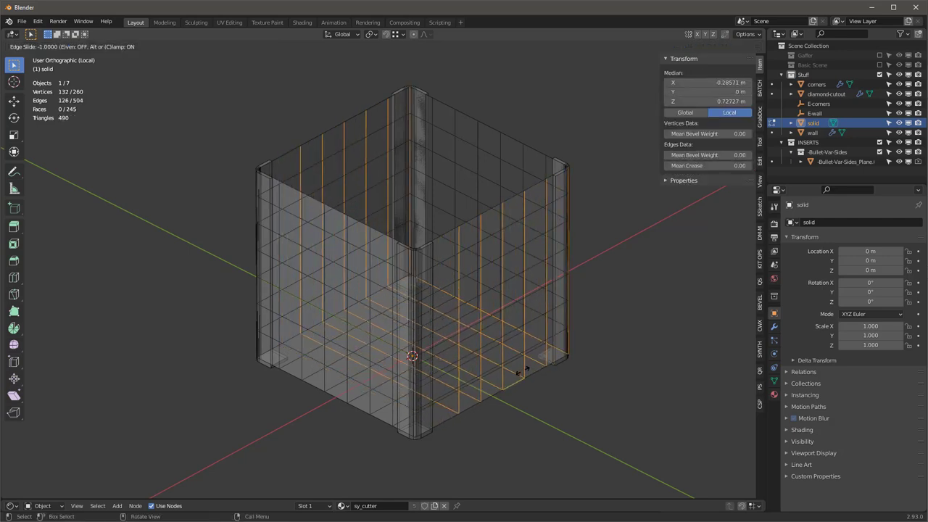
{"action": "key", "text": "alt+a"}
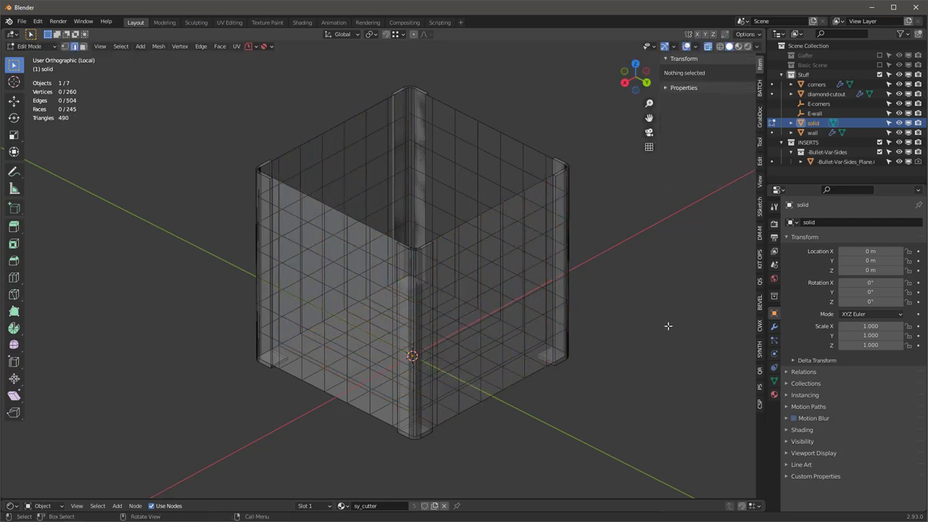
Symmetrize the whole solid mesh from +X to -X.
{"action": "key", "text": "a"}
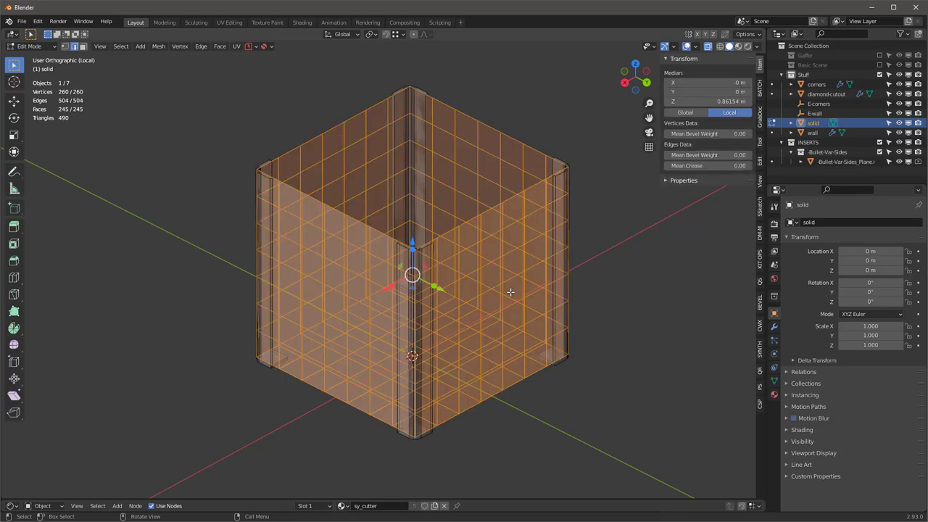
{"action": "key", "text": "alt+z"}
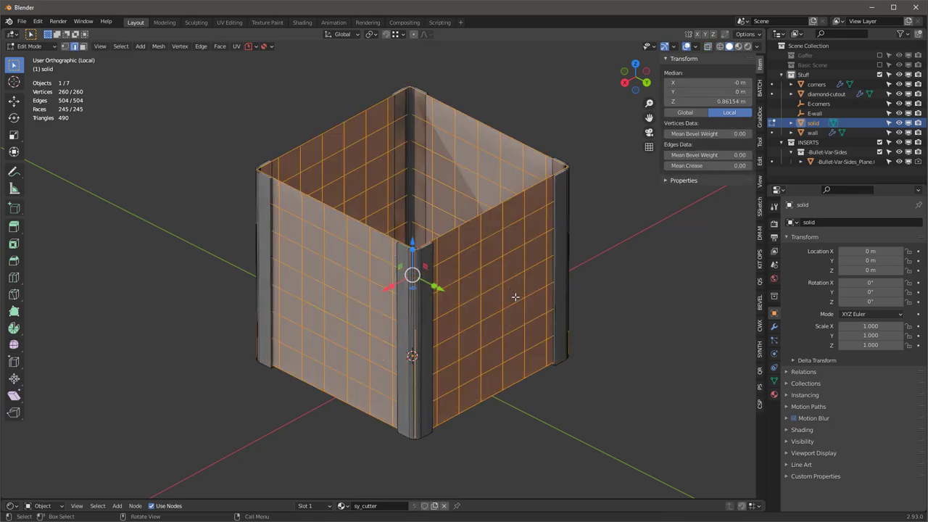
{"action": "left_click", "coordinate": [158, 45]}
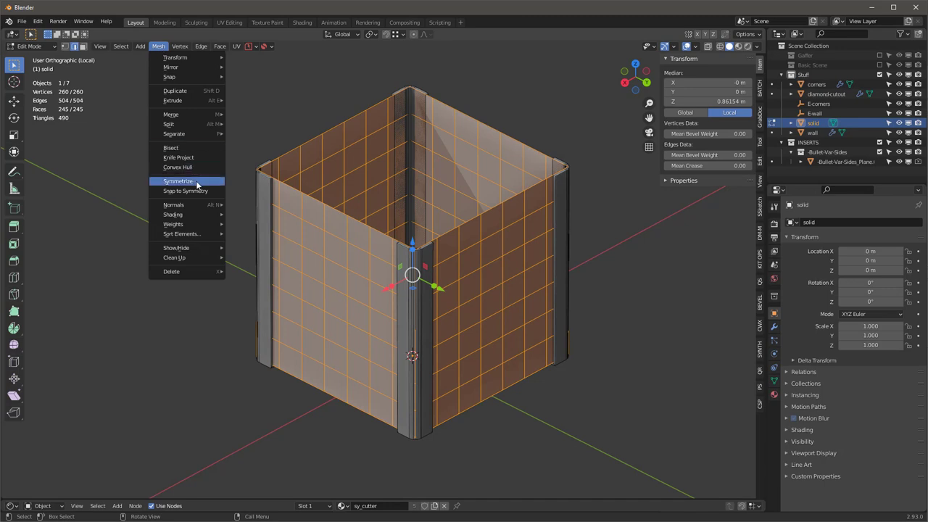
{"action": "left_click", "coordinate": [196, 182]}
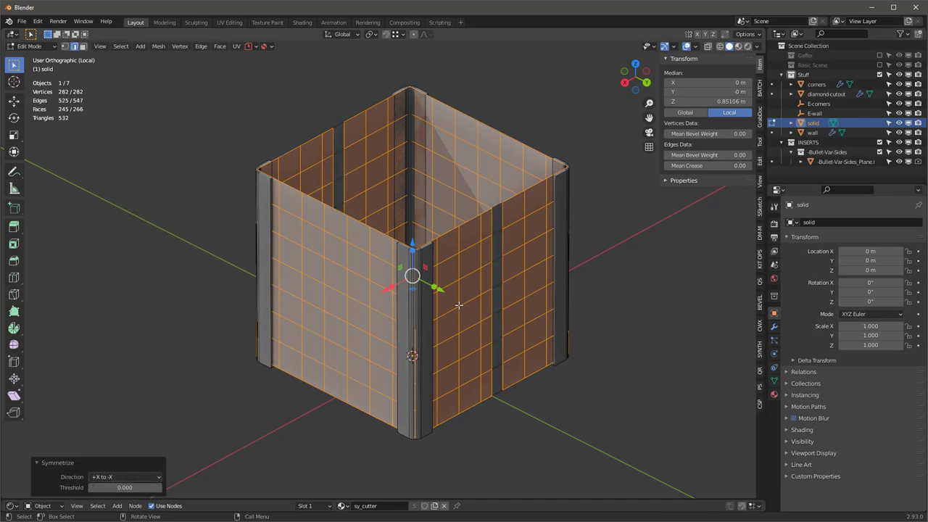
Symmetrize the whole solid mesh again in the +Y to -Y direction.
{"action": "key", "text": "l"}
{"action": "left_click", "coordinate": [158, 45]}
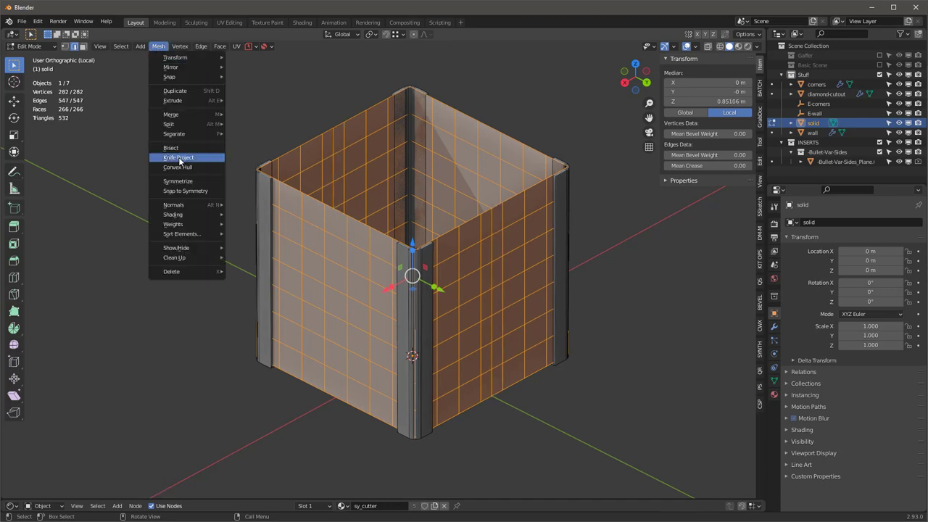
{"action": "left_click", "coordinate": [194, 181]}
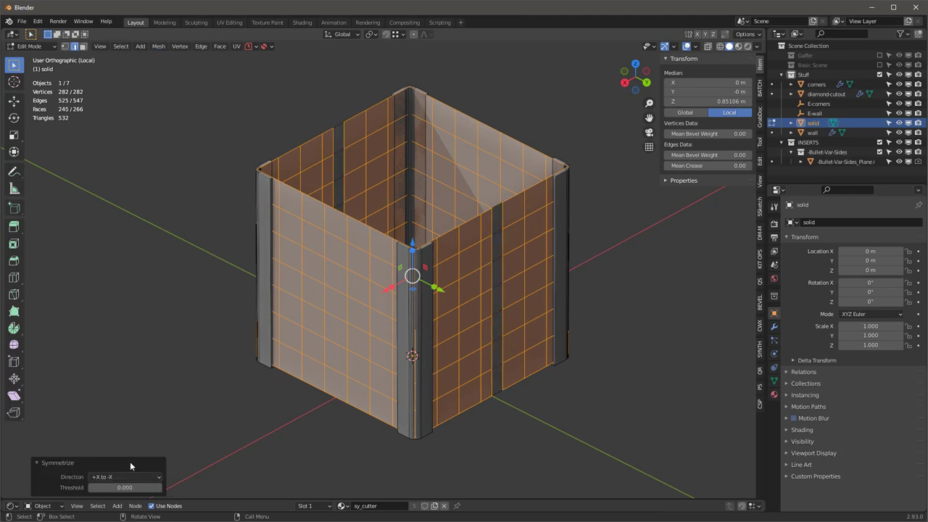
{"action": "left_click", "coordinate": [126, 477]}
{"action": "left_click", "coordinate": [120, 434]}
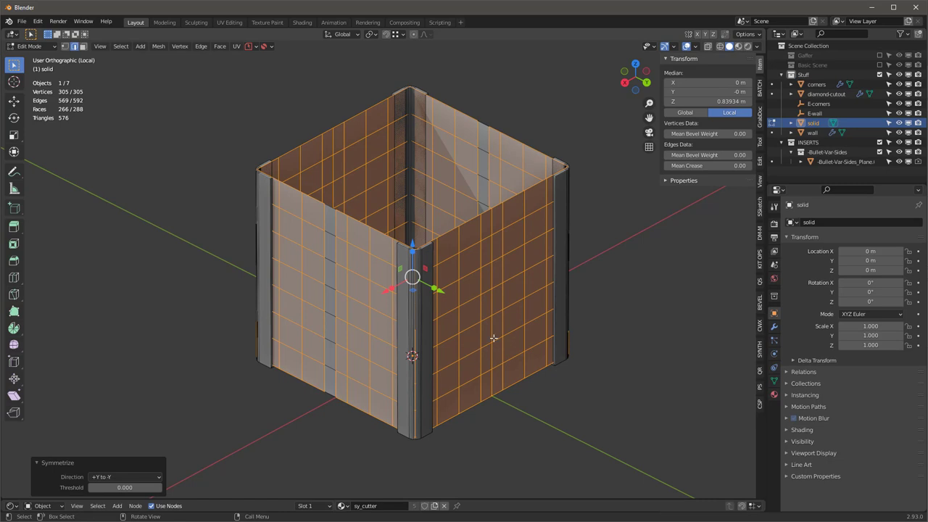
Delete all faces of the solid except the quarter around the +X +Y corner, keeping that quarter's wall and floor faces.
{"action": "left_click", "coordinate": [487, 227]}
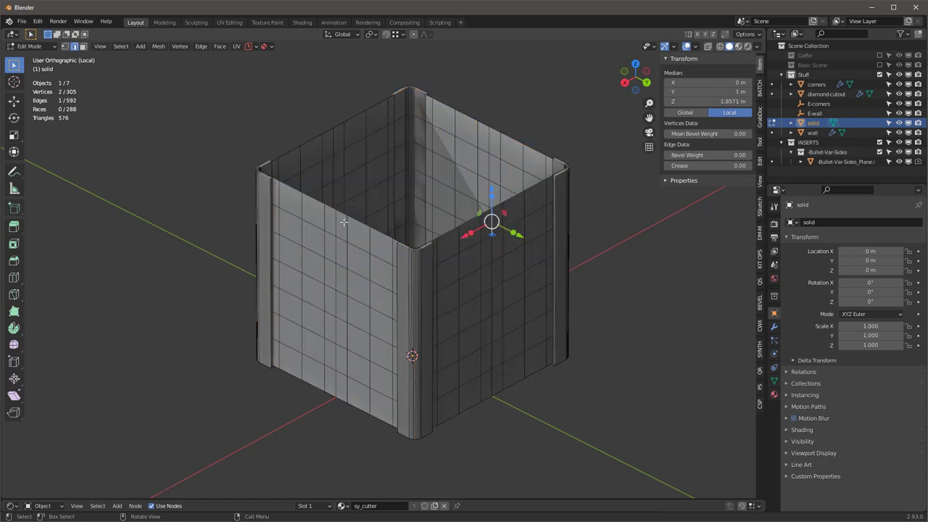
{"action": "key", "text": "3"}
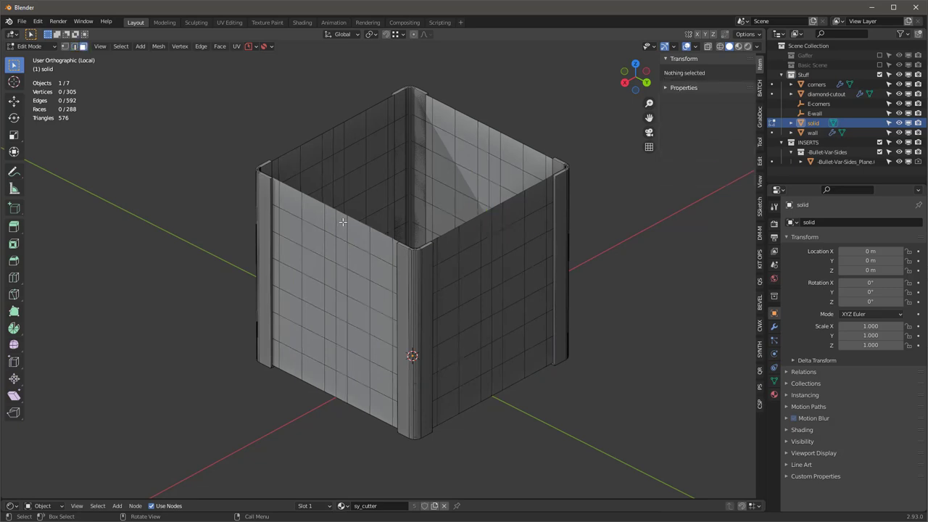
{"action": "left_click", "coordinate": [341, 222]}
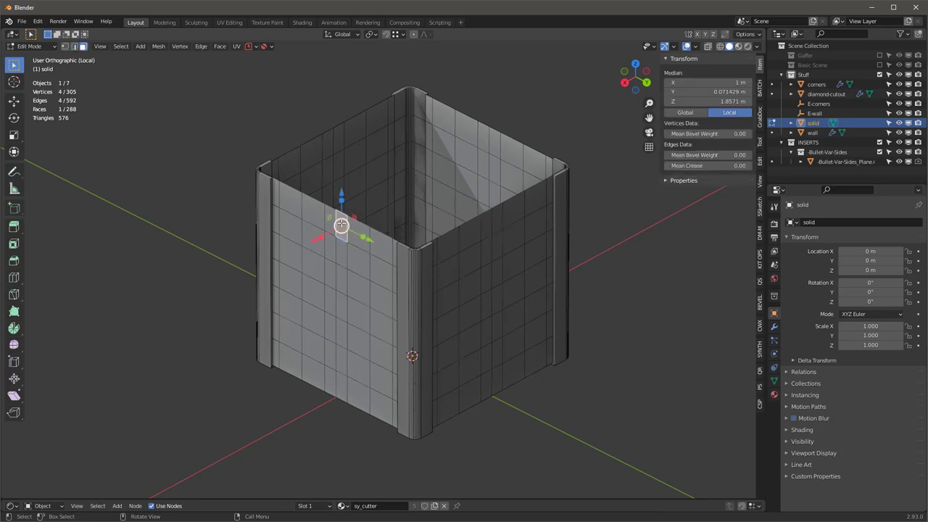
{"action": "left_click", "coordinate": [391, 412], "text": "ctrl+shift"}
{"action": "scroll", "coordinate": [449, 244], "scroll_direction": "up", "scroll_amount": 2}
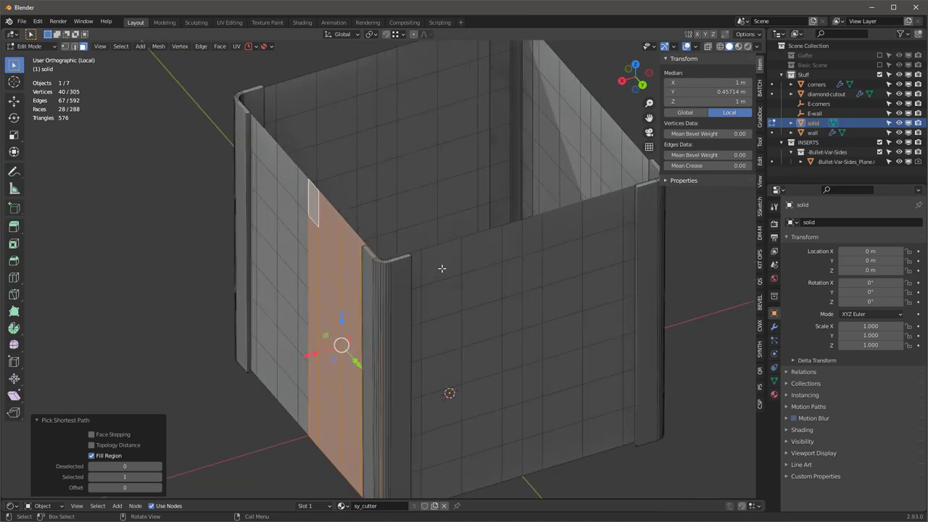
{"action": "left_click", "coordinate": [513, 461], "text": "ctrl"}
{"action": "scroll", "coordinate": [519, 458], "scroll_direction": "down", "scroll_amount": 2}
{"action": "middle_click_drag", "start_coordinate": [522, 453], "coordinate": [470, 401]}
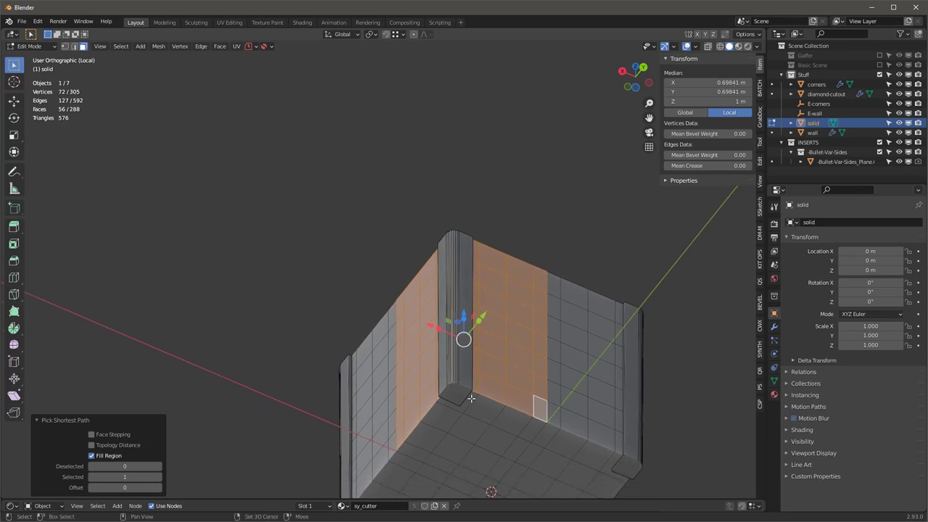
{"action": "left_click", "coordinate": [471, 398], "text": "shift"}
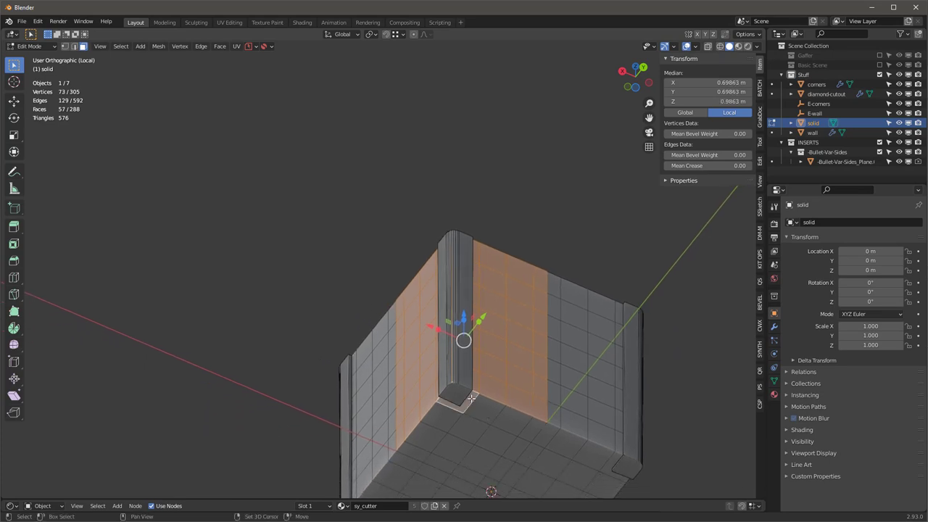
{"action": "left_click", "coordinate": [489, 481], "text": "ctrl"}
{"action": "scroll", "coordinate": [485, 422], "scroll_direction": "down", "scroll_amount": 2}
{"action": "middle_click_drag", "start_coordinate": [485, 423], "coordinate": [481, 372]}
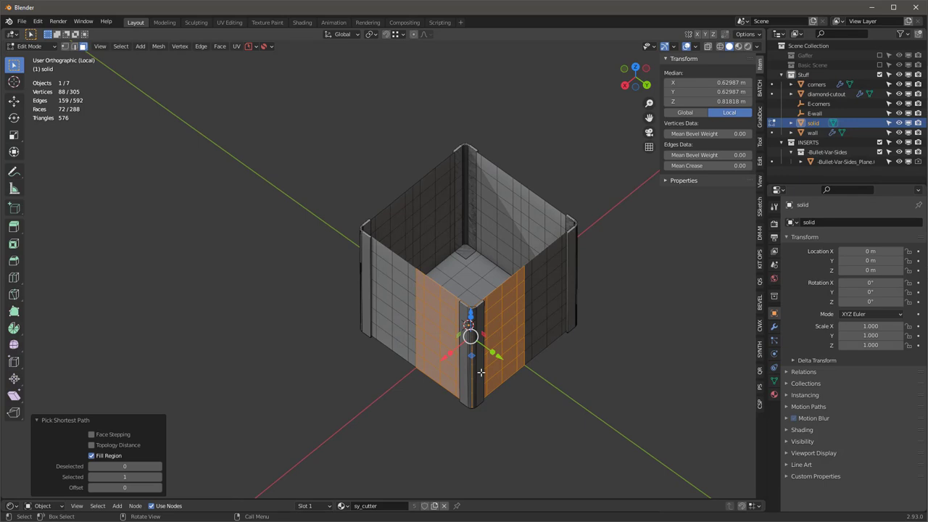
{"action": "key", "text": "ctrl+i"}
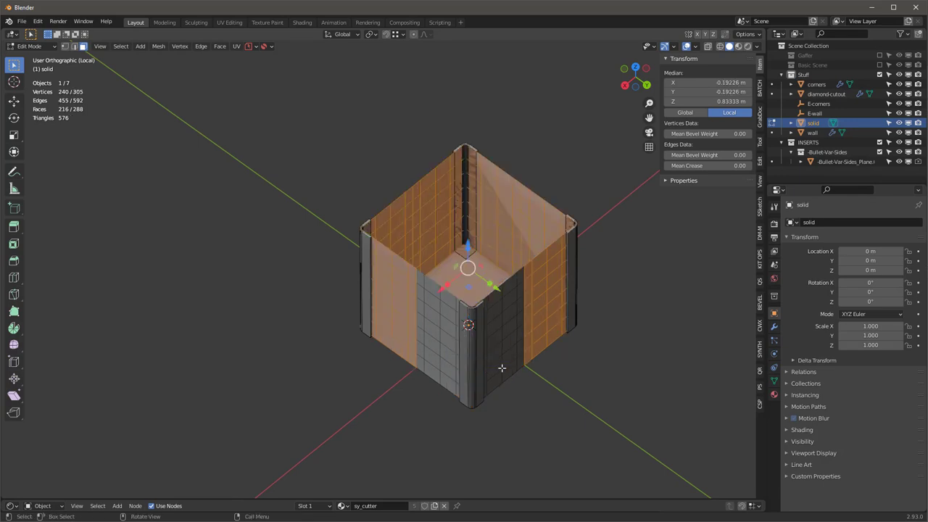
{"action": "key", "text": "x"}
{"action": "left_click", "coordinate": [530, 355]}
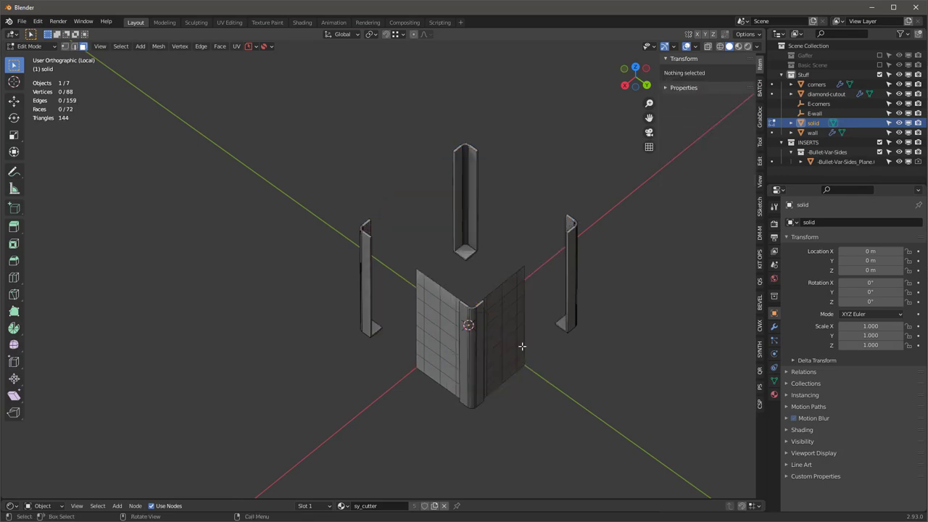
{"action": "key", "text": "Tab"}
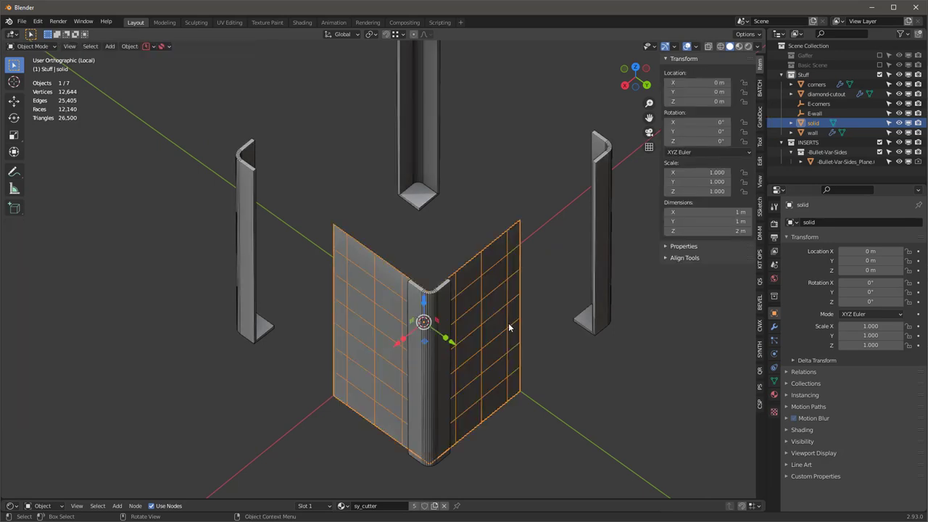
Leave the isolated view and add a Mirror modifier to the solid, mirroring across both the X and Y axes.
{"action": "key", "text": "KP_Divide"}
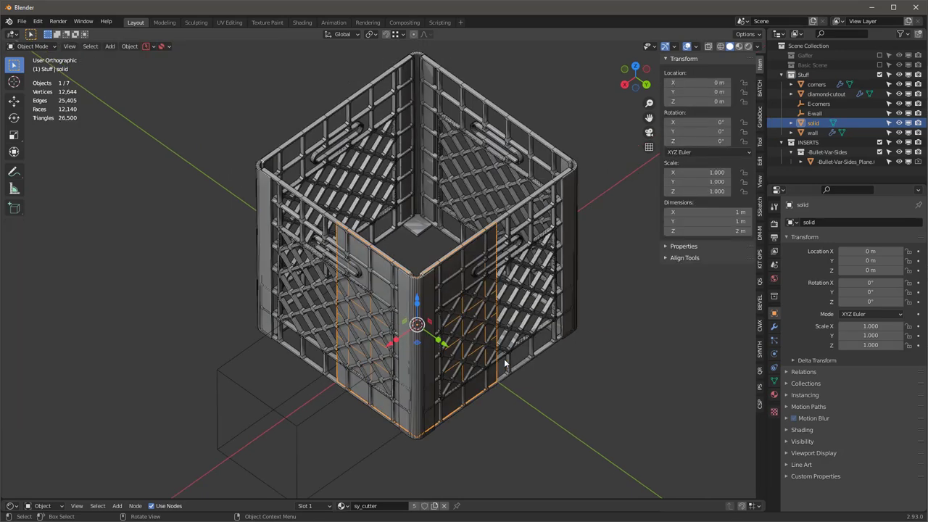
{"action": "scroll", "coordinate": [460, 314], "scroll_direction": "up", "scroll_amount": 2}
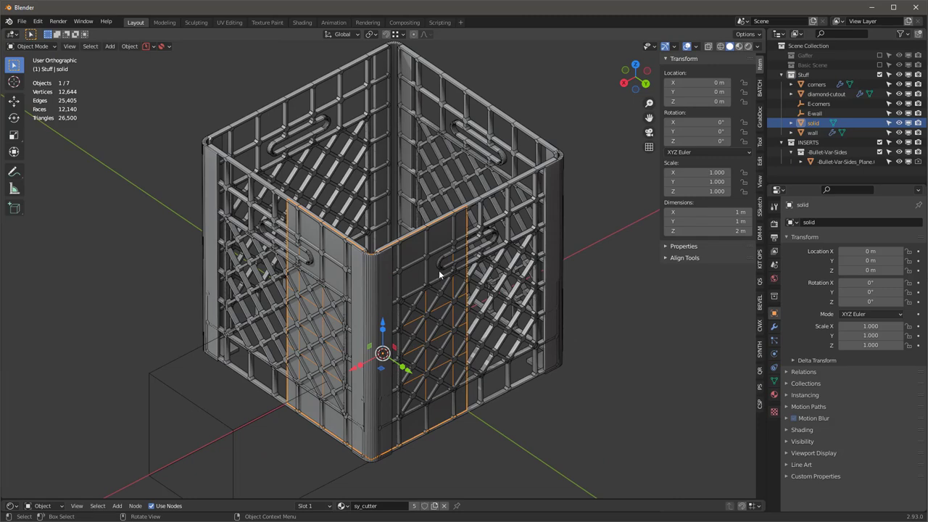
{"action": "left_click", "coordinate": [774, 326]}
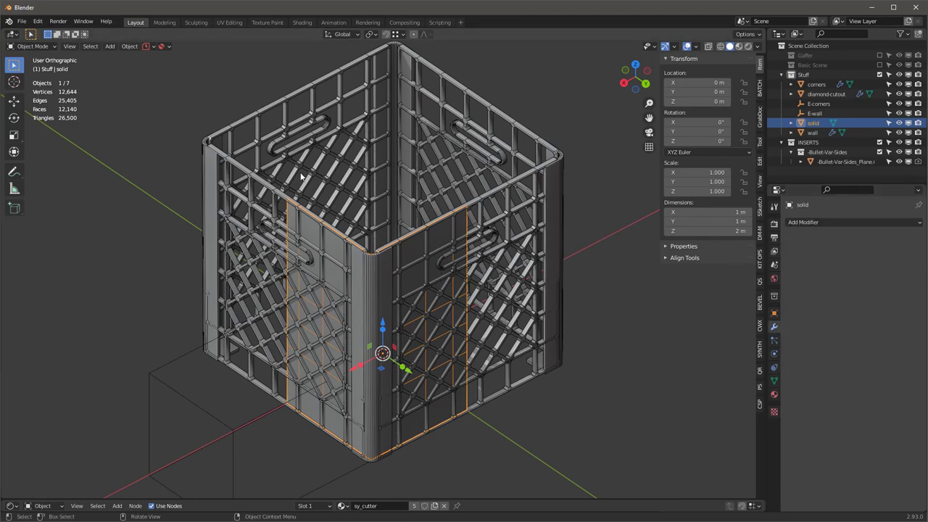
{"action": "left_click", "coordinate": [819, 222]}
{"action": "left_click", "coordinate": [742, 334]}
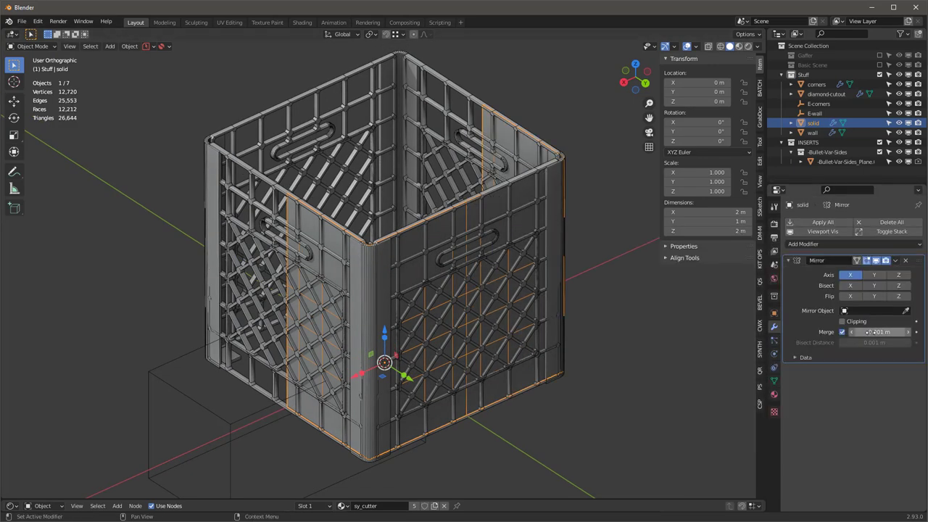
{"action": "left_click", "coordinate": [879, 277]}
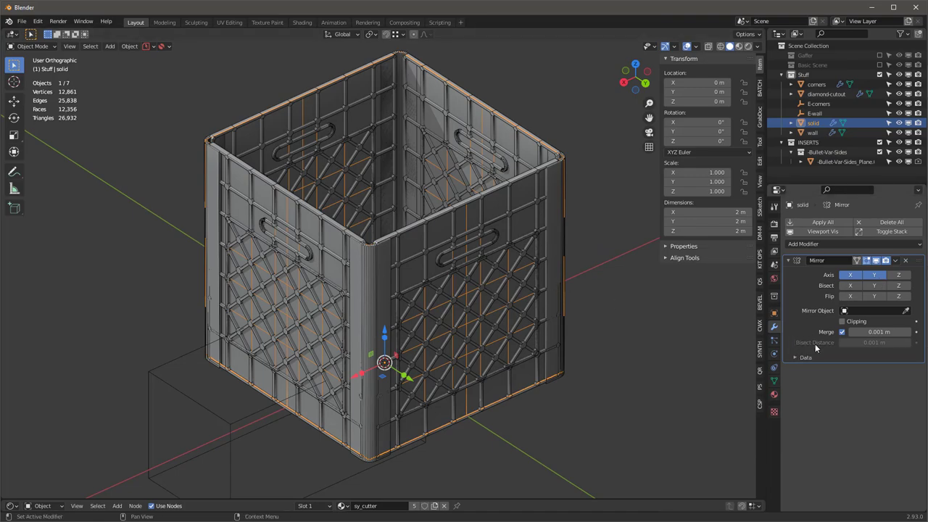
{"action": "mouse_move", "coordinate": [435, 290]}
{"action": "middle_mouse_down"}
{"action": "mouse_move", "coordinate": [414, 191]}
{"action": "mouse_move", "coordinate": [436, 299]}
{"action": "middle_mouse_up"}
{"action": "scroll", "coordinate": [442, 300], "scroll_direction": "down", "scroll_amount": 3}
{"action": "scroll", "coordinate": [451, 308], "scroll_direction": "up", "scroll_amount": 4}
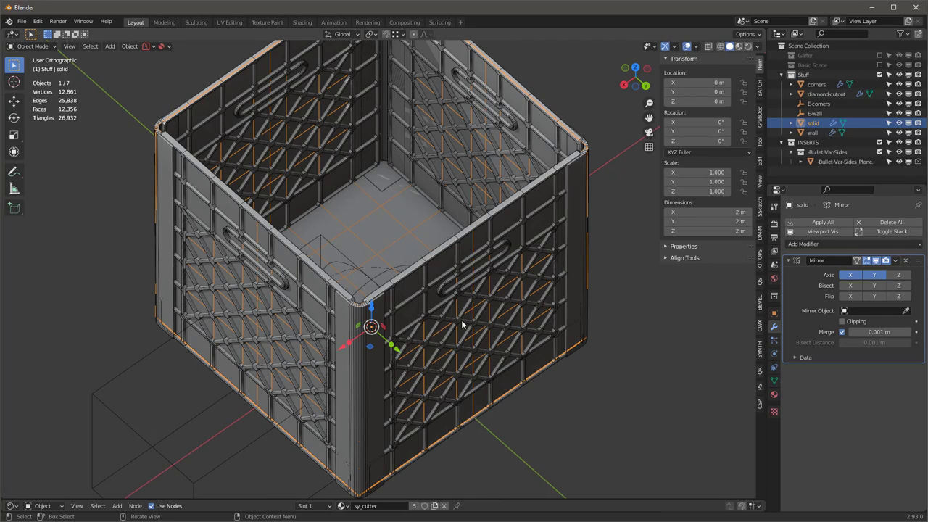
Delete the rectangular block of solid faces behind the diamond lattice on the +Y wall, keeping the border faces around it.
{"action": "key", "text": "Tab"}
{"action": "middle_click_drag", "start_coordinate": [472, 331], "coordinate": [412, 259]}
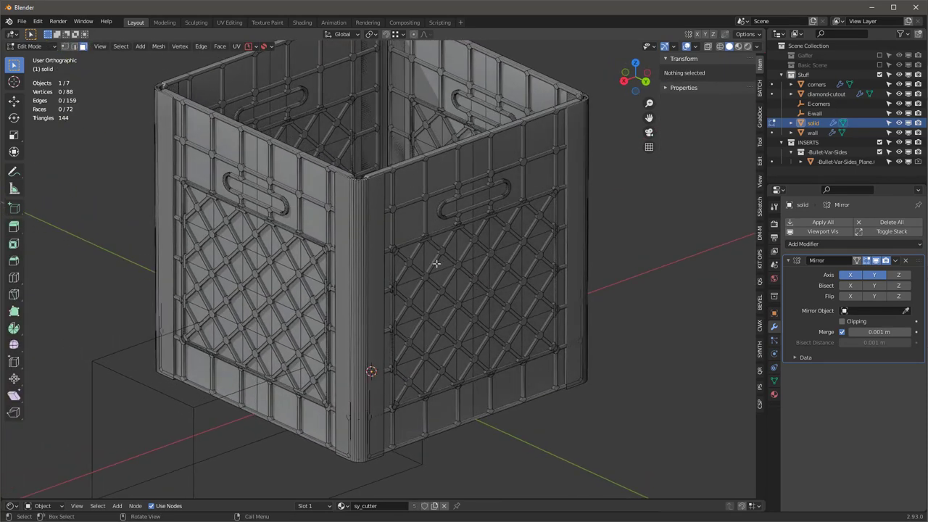
{"action": "key", "text": "Tab"}
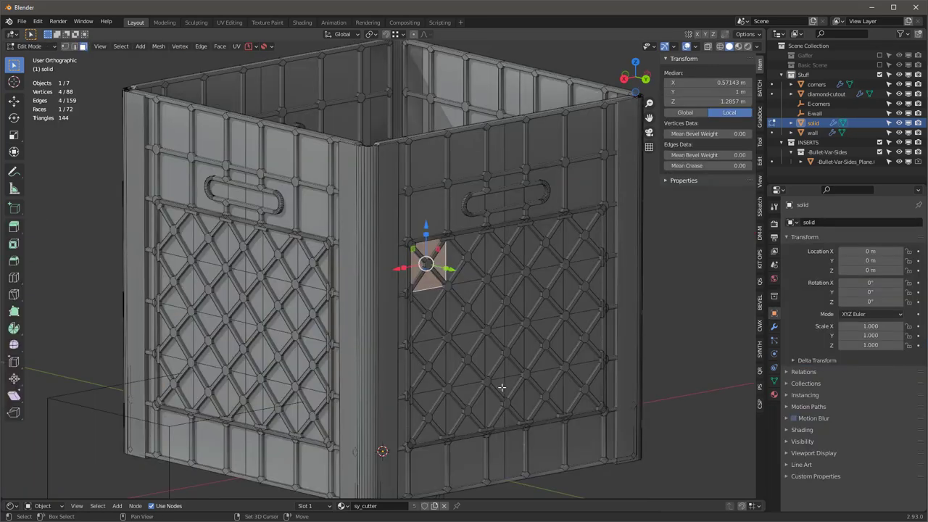
{"action": "left_click", "coordinate": [502, 387], "text": "shift"}
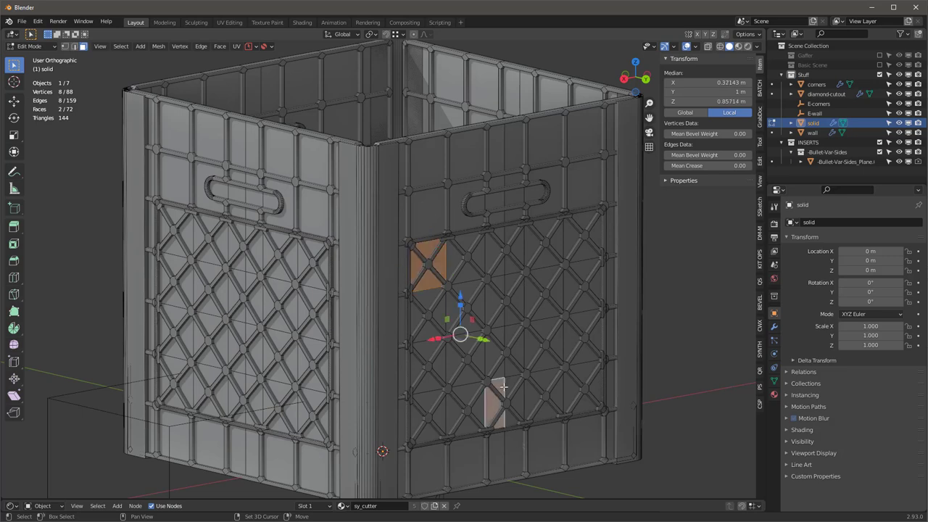
{"action": "left_click", "coordinate": [451, 264], "text": "ctrl+shift"}
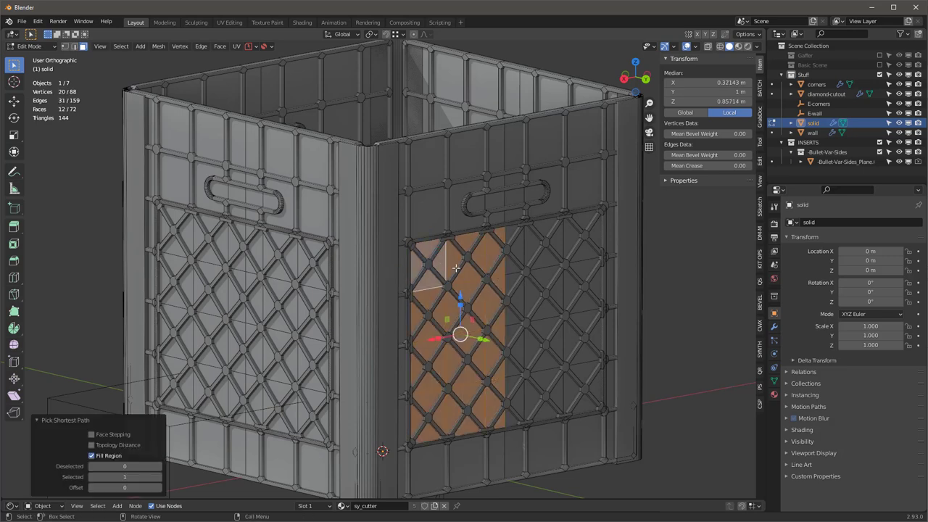
{"action": "key", "text": "x"}
{"action": "left_click", "coordinate": [458, 272]}
{"action": "middle_click_drag", "start_coordinate": [458, 272], "coordinate": [512, 290]}
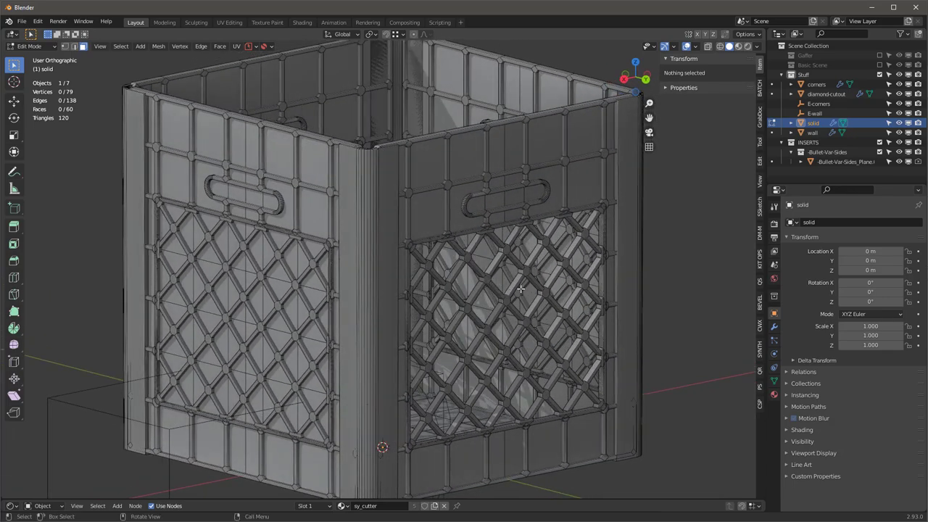
Move the bullet-shaped handle insert about 0.038 m outward along Y so it cuts through the +Y wall.
{"action": "middle_click_drag", "start_coordinate": [469, 181], "coordinate": [491, 201]}
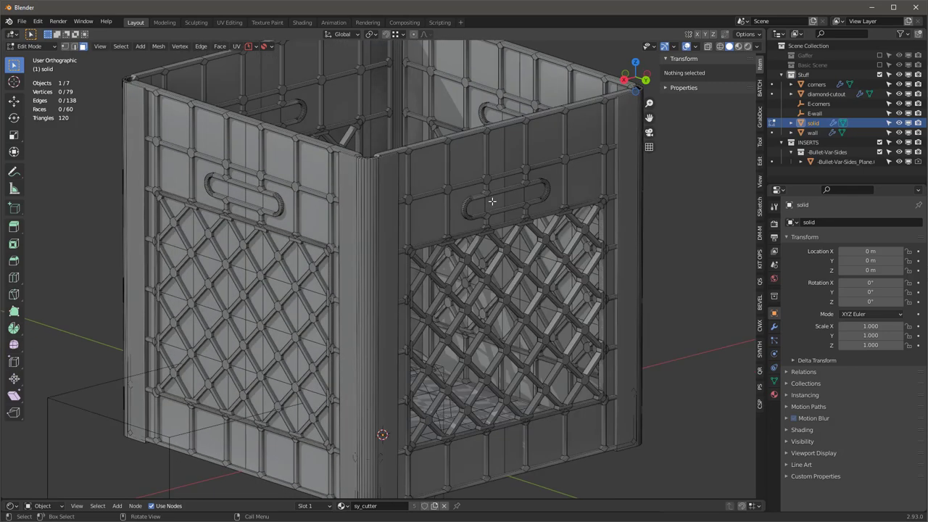
{"action": "left_click", "coordinate": [494, 201]}
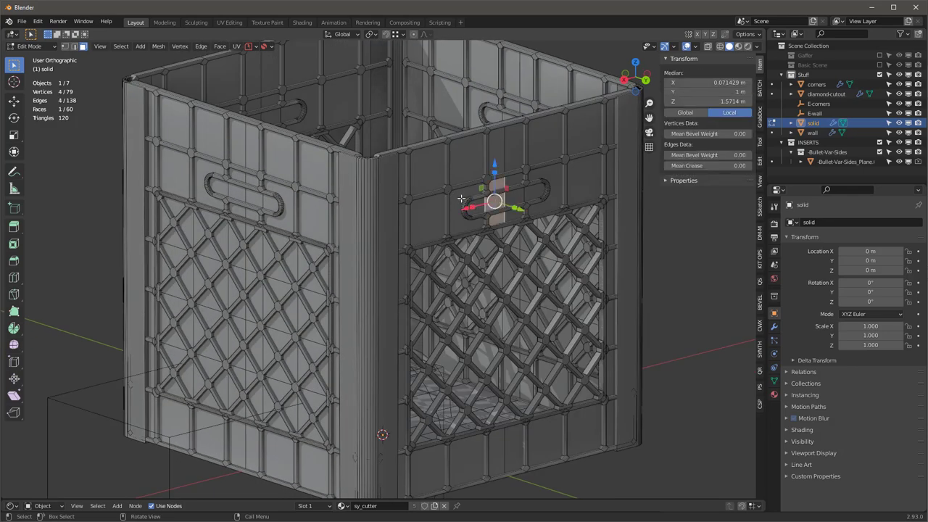
{"action": "scroll", "coordinate": [495, 202], "scroll_direction": "up", "scroll_amount": 2}
{"action": "scroll", "coordinate": [494, 203], "scroll_direction": "down", "scroll_amount": 2}
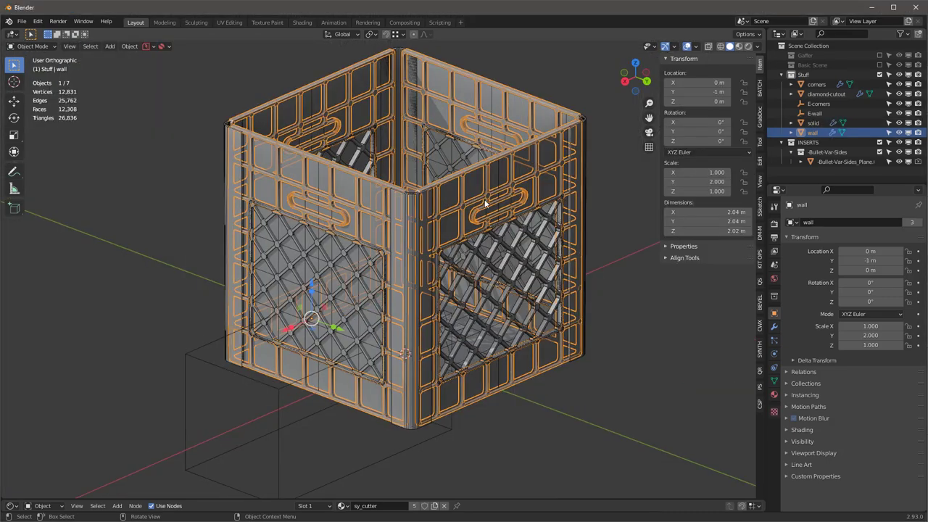
{"action": "scroll", "coordinate": [532, 196], "scroll_direction": "up", "scroll_amount": 2}
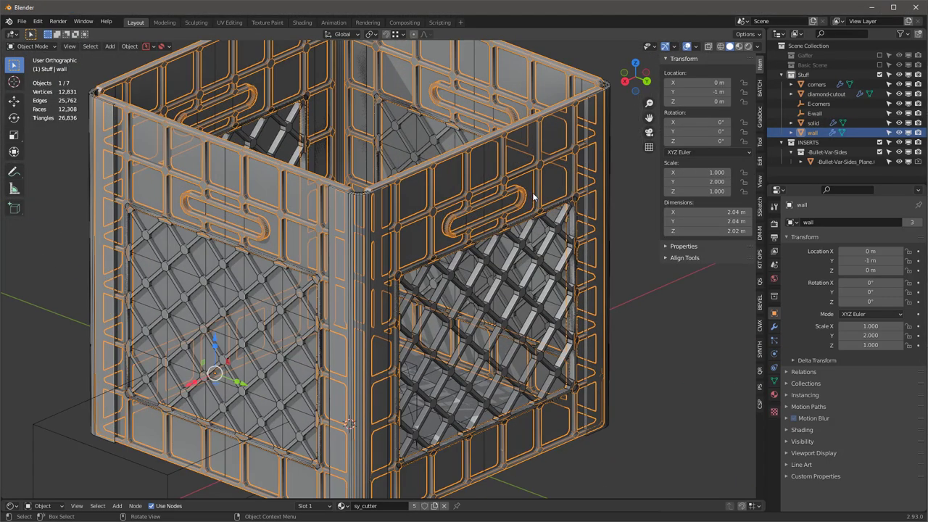
{"action": "left_click", "coordinate": [841, 162]}
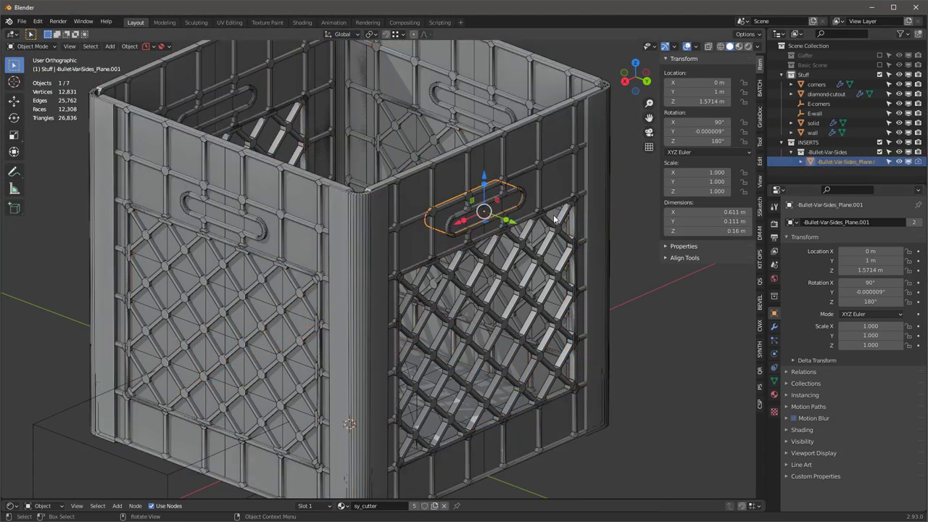
{"action": "left_click_drag", "start_coordinate": [511, 221], "coordinate": [516, 224]}
{"action": "middle_click_drag", "start_coordinate": [516, 224], "coordinate": [495, 236]}
{"action": "scroll", "coordinate": [495, 235], "scroll_direction": "up", "scroll_amount": 5}
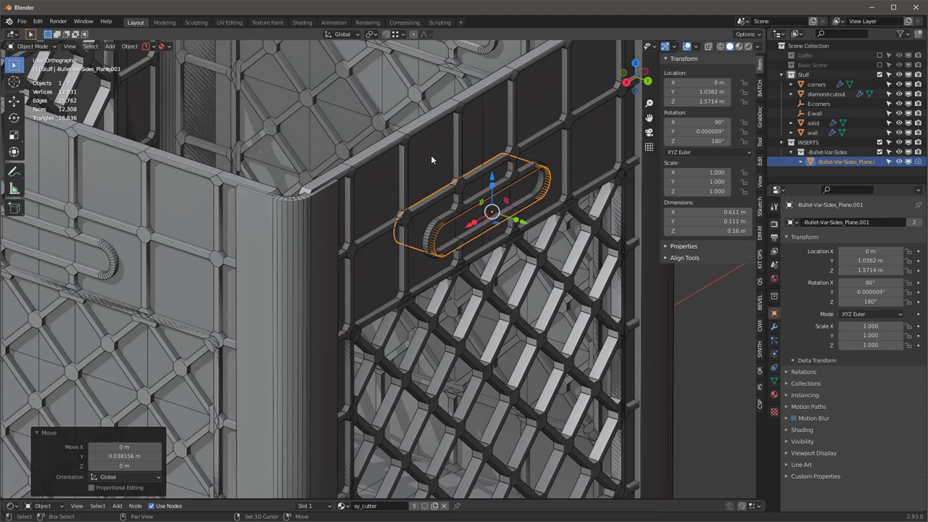
Subtract the bullet-shaped handle insert from the solid with a Boolean difference.
{"action": "left_click", "coordinate": [431, 155], "text": "shift"}
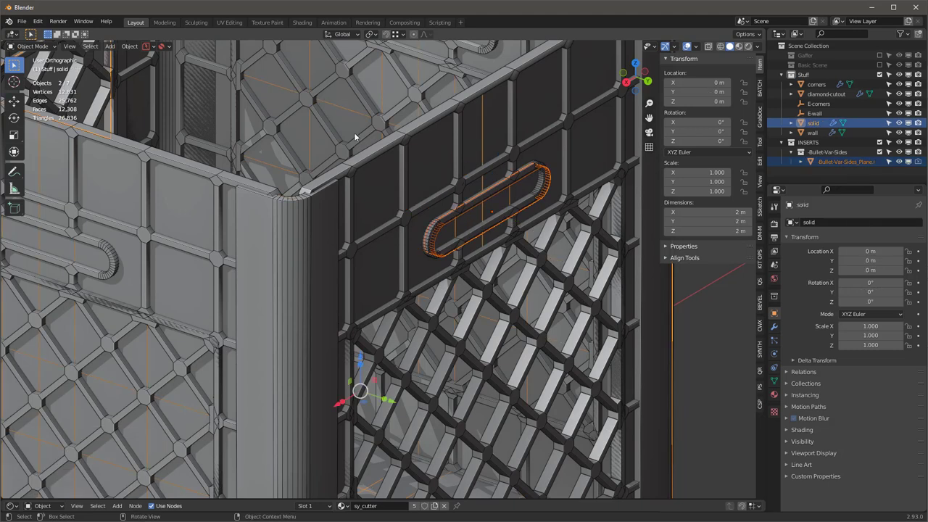
{"action": "key", "text": "ctrl+KP_Subtract"}
{"action": "middle_click_drag", "start_coordinate": [371, 241], "coordinate": [445, 233]}
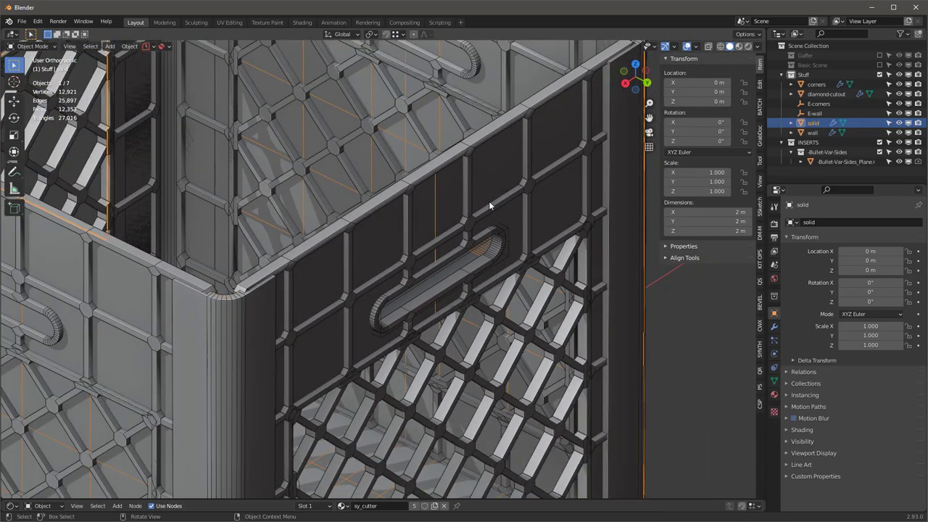
Add a Solidify modifier to the solid and place it between the Mirror and the Boolean modifiers.
{"action": "left_click", "coordinate": [774, 326]}
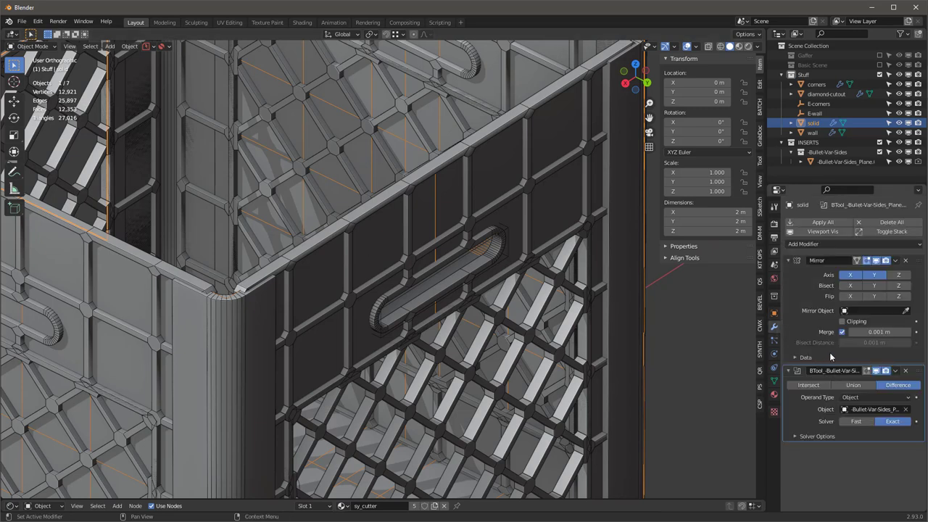
{"action": "left_click", "coordinate": [798, 244]}
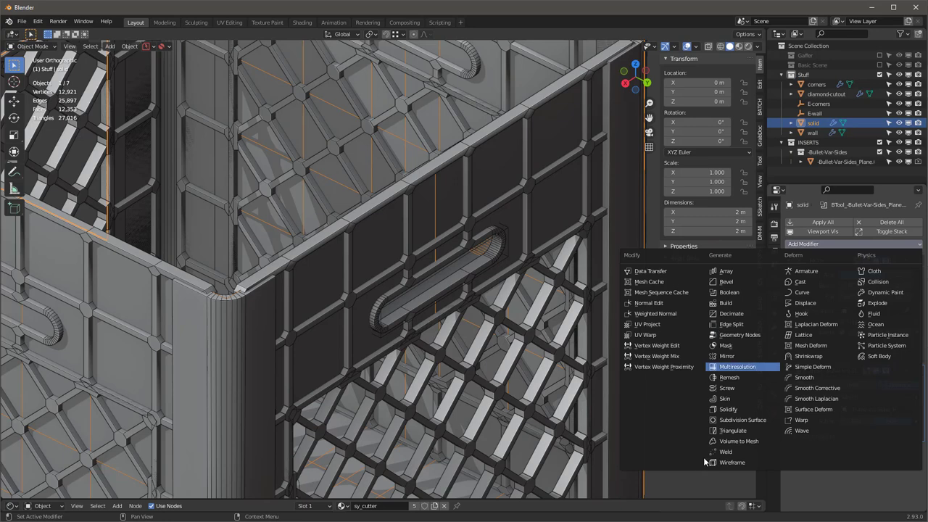
{"action": "left_click", "coordinate": [728, 409]}
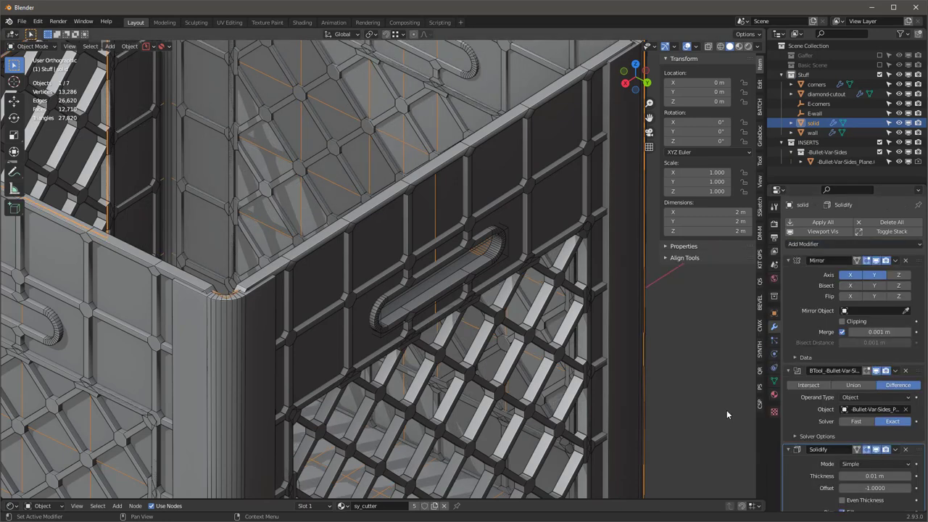
{"action": "left_click_drag", "start_coordinate": [922, 450], "coordinate": [924, 350]}
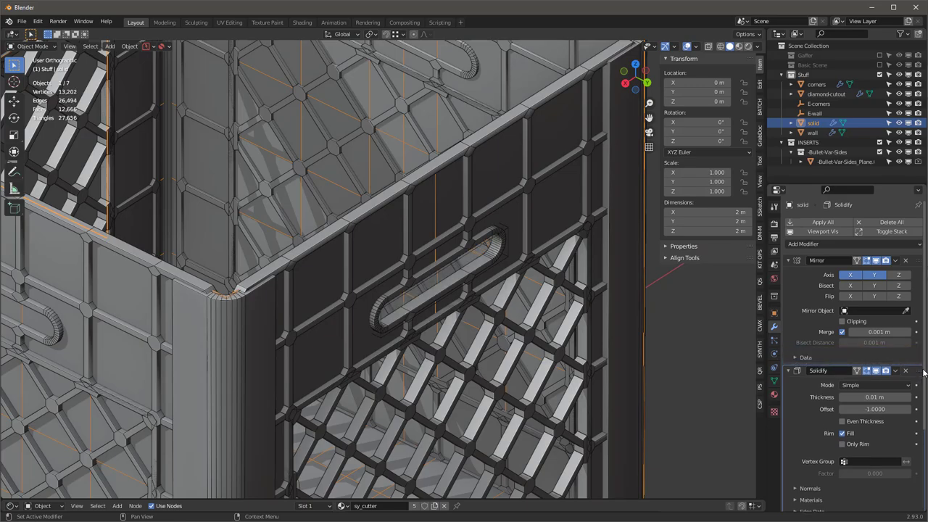
Increase the solid's Solidify thickness to 0.014 m and enable Even Thickness.
{"action": "middle_click_drag", "start_coordinate": [364, 266], "coordinate": [422, 330]}
{"action": "scroll", "coordinate": [363, 301], "scroll_direction": "up", "scroll_amount": 2}
{"action": "scroll", "coordinate": [357, 306], "scroll_direction": "up", "scroll_amount": 1}
{"action": "scroll", "coordinate": [361, 309], "scroll_direction": "down", "scroll_amount": 5}
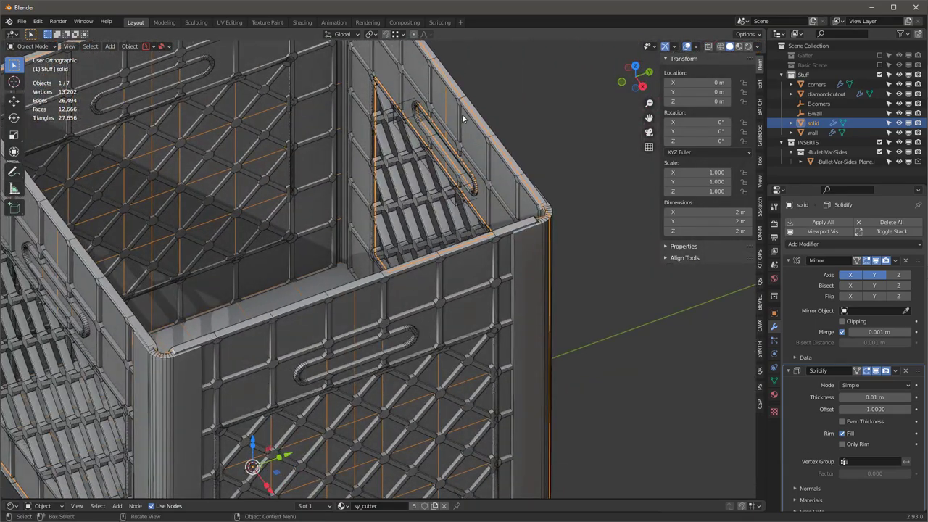
{"action": "scroll", "coordinate": [459, 122], "scroll_direction": "up", "scroll_amount": 4}
{"action": "scroll", "coordinate": [497, 133], "scroll_direction": "down", "scroll_amount": 2}
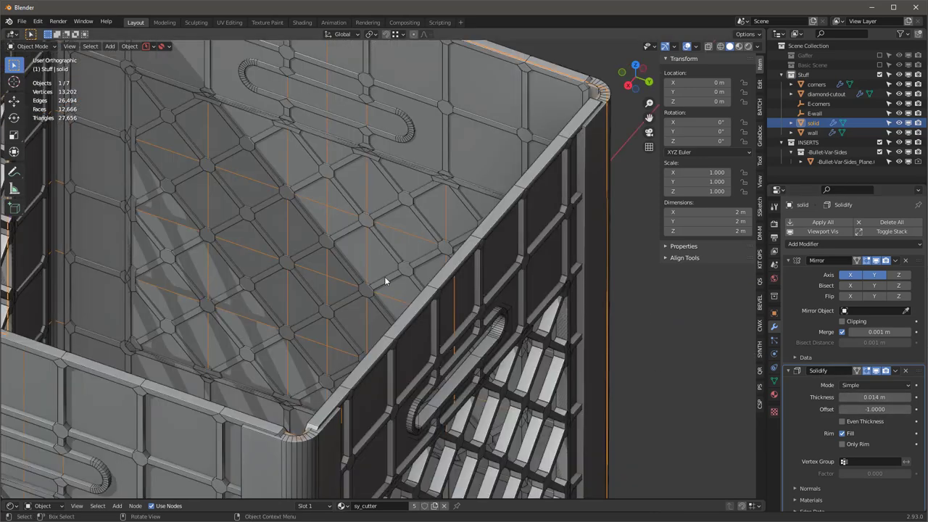
{"action": "middle_click_drag", "start_coordinate": [384, 280], "coordinate": [478, 253]}
{"action": "scroll", "coordinate": [465, 302], "scroll_direction": "up", "scroll_amount": 3}
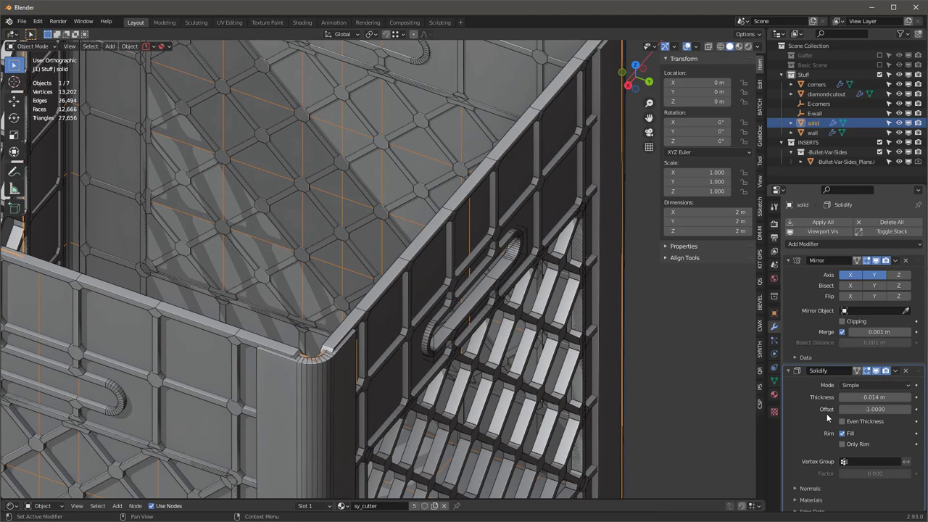
{"action": "left_click", "coordinate": [843, 421]}
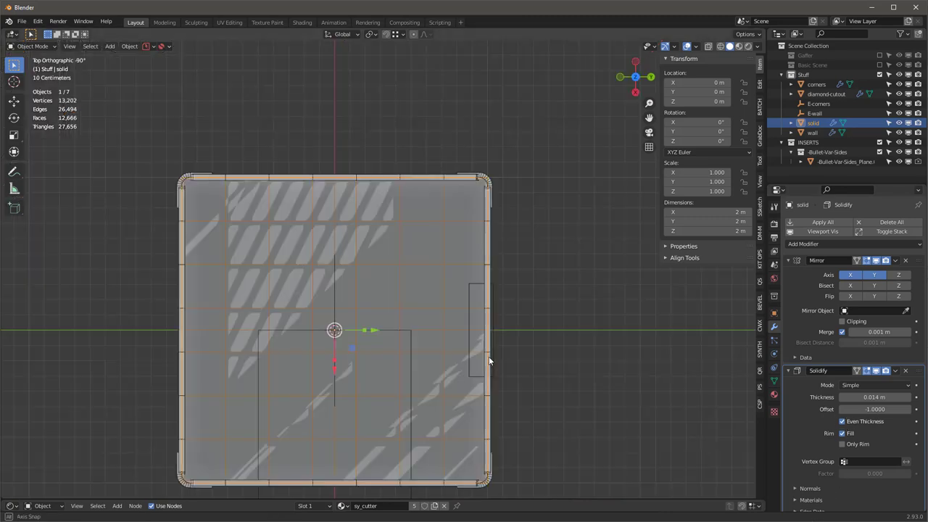
Show a crate corner from the top in wireframe and set the Solidify thickness to 0.01 m.
{"action": "scroll", "coordinate": [489, 338], "scroll_direction": "up", "scroll_amount": 4}
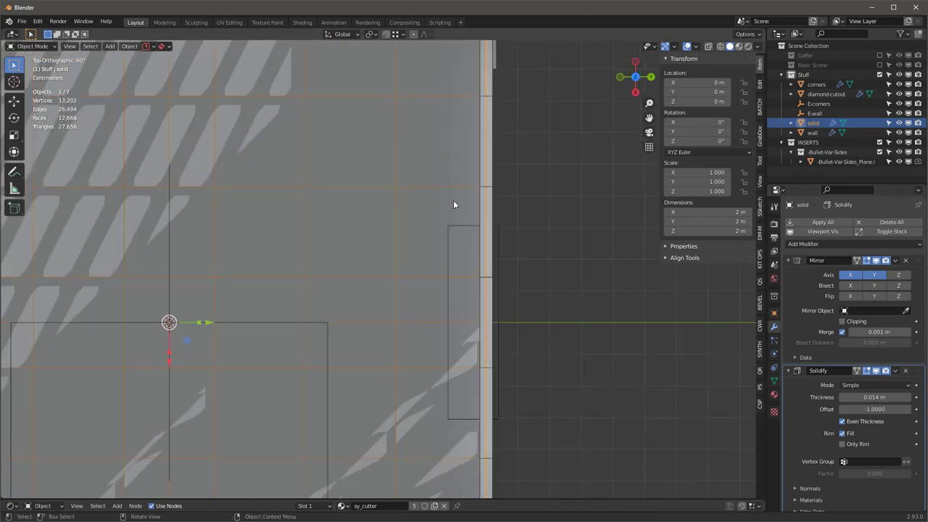
{"action": "scroll", "coordinate": [462, 138], "scroll_direction": "up", "scroll_amount": 1}
{"action": "middle_click_drag", "start_coordinate": [462, 140], "coordinate": [487, 355], "text": "shift"}
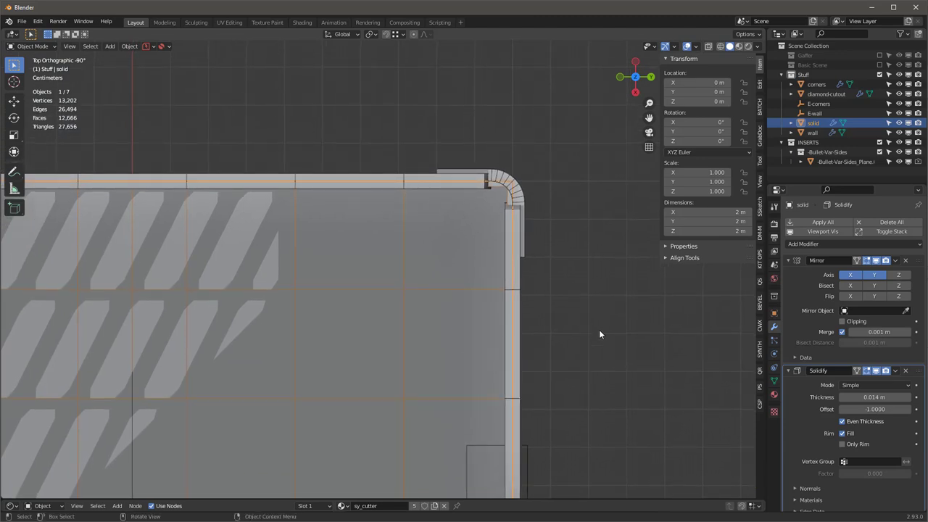
{"action": "key", "text": "shift+z"}
{"action": "scroll", "coordinate": [506, 196], "scroll_direction": "up", "scroll_amount": 4}
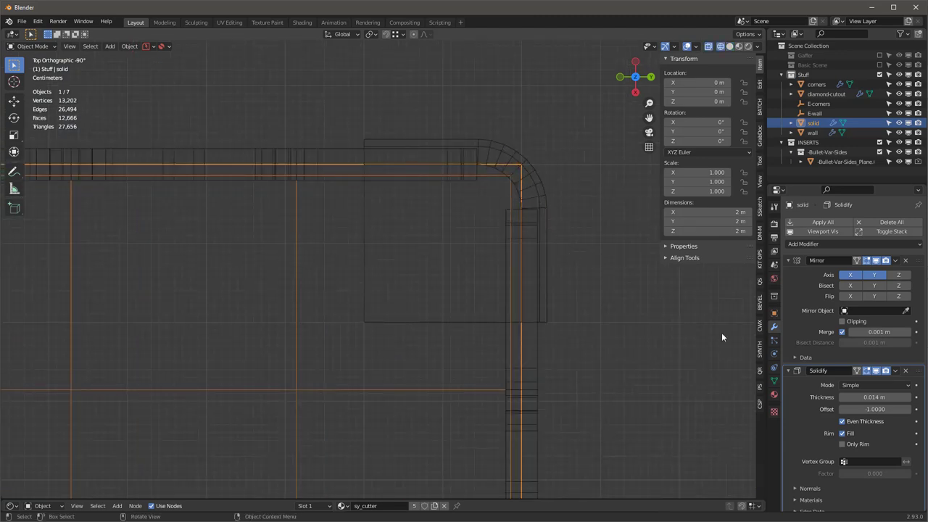
{"action": "left_click", "coordinate": [875, 397]}
{"action": "key", "text": "BackSpace"}
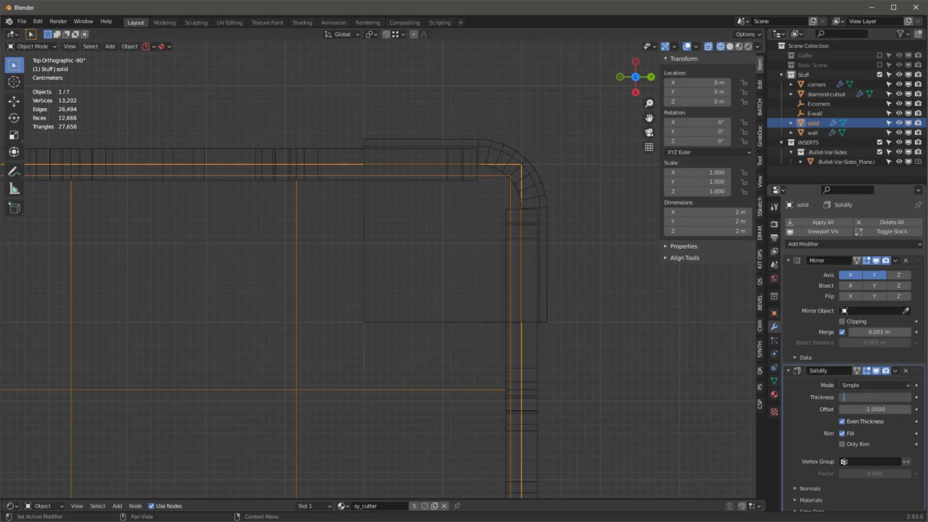
{"action": "type", "text": ".01"}
{"action": "key", "text": "Return"}
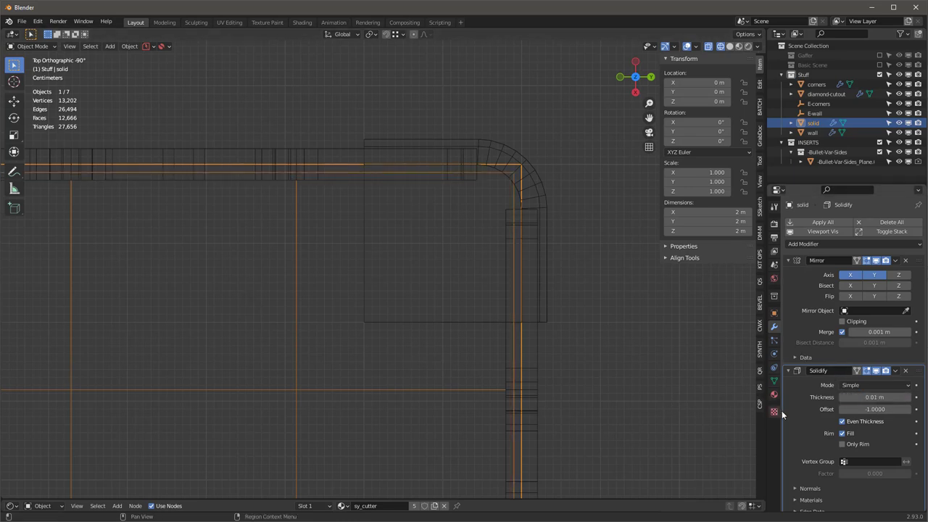
Set the Solidify offset to -2, fine-tune it to about -1.86, and return to solid shading.
{"action": "left_click", "coordinate": [875, 411]}
{"action": "key", "text": "Escape"}
{"action": "left_click", "coordinate": [858, 409]}
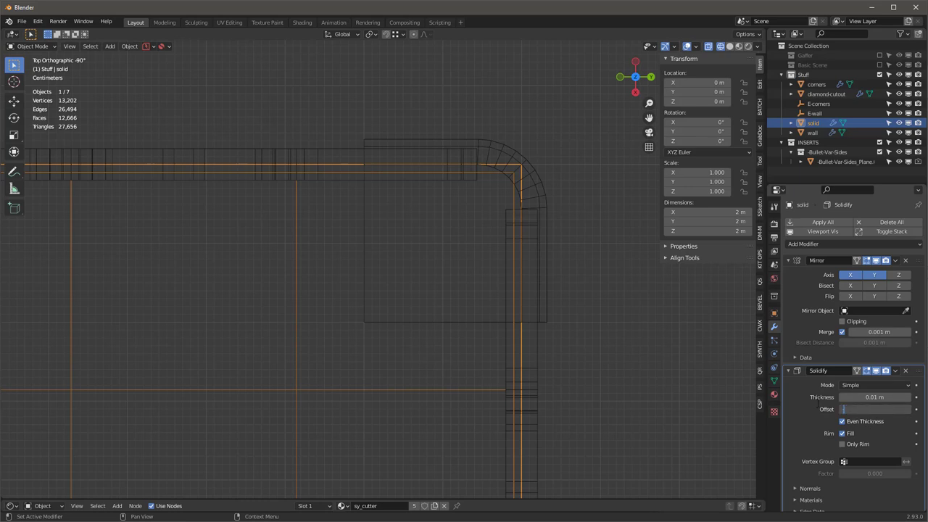
{"action": "type", "text": "-2"}
{"action": "key", "text": "Return"}
{"action": "scroll", "coordinate": [465, 250], "scroll_direction": "down", "scroll_amount": 1}
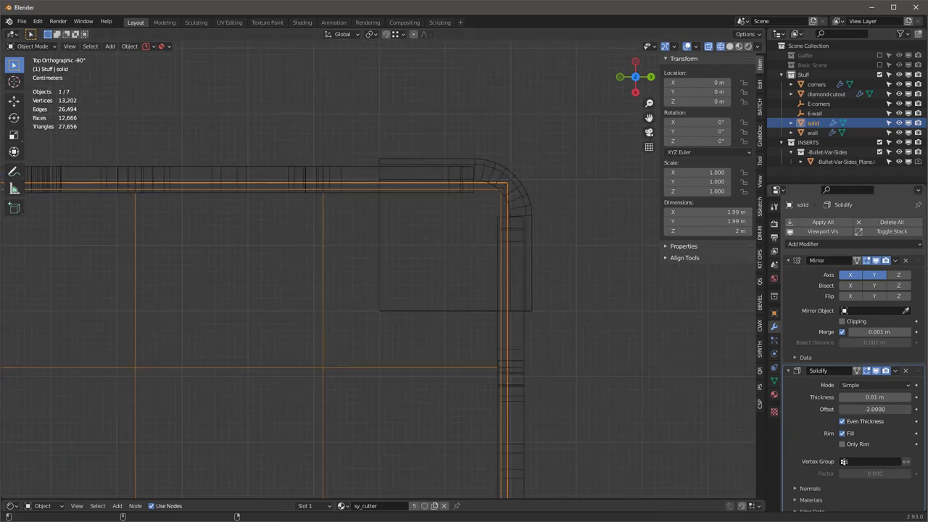
{"action": "left_click_drag", "start_coordinate": [839, 409], "coordinate": [843, 410]}
{"action": "mouse_move", "coordinate": [475, 364]}
{"action": "middle_mouse_down"}
{"action": "mouse_move", "coordinate": [473, 338]}
{"action": "mouse_move", "coordinate": [522, 332]}
{"action": "mouse_move", "coordinate": [523, 317]}
{"action": "middle_mouse_up"}
{"action": "key", "text": "shift+z"}
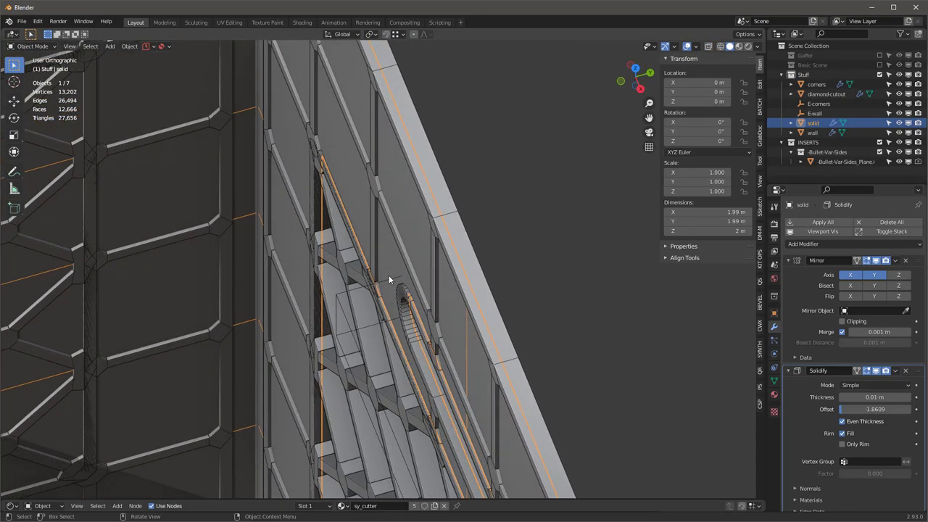
Examine the thickened solid body around the crate's corners, inner walls and handle openings.
{"action": "scroll", "coordinate": [508, 282], "scroll_direction": "down", "scroll_amount": 7}
{"action": "scroll", "coordinate": [585, 281], "scroll_direction": "down", "scroll_amount": 4}
{"action": "middle_click_drag", "start_coordinate": [585, 281], "coordinate": [406, 253]}
{"action": "scroll", "coordinate": [495, 358], "scroll_direction": "up", "scroll_amount": 5}
{"action": "middle_click_drag", "start_coordinate": [501, 340], "coordinate": [585, 420]}
{"action": "scroll", "coordinate": [538, 336], "scroll_direction": "down", "scroll_amount": 5}
{"action": "middle_click_drag", "start_coordinate": [537, 335], "coordinate": [476, 280]}
{"action": "scroll", "coordinate": [454, 189], "scroll_direction": "up", "scroll_amount": 3}
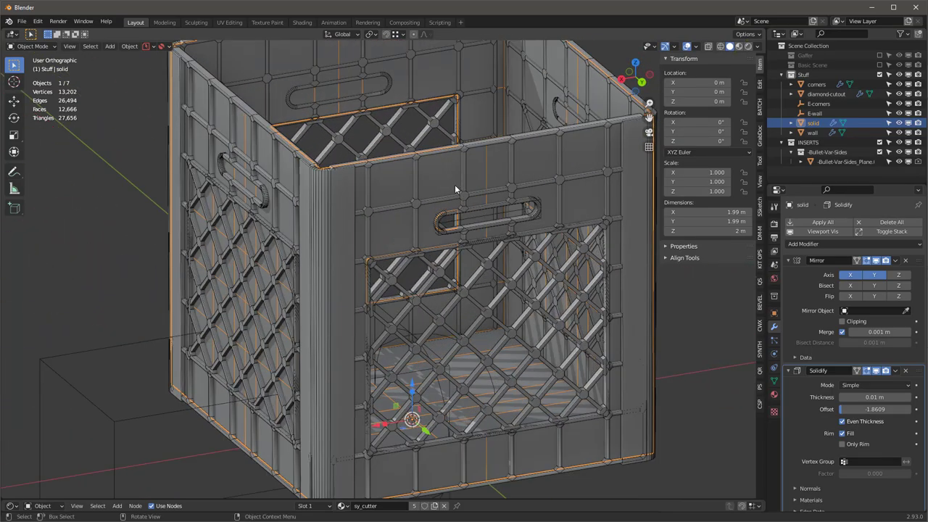
Remove the second Bevel modifier (Bevel.001) from the handle cutter and collapse its remaining Bevel and Weld modifiers.
{"action": "left_click", "coordinate": [486, 218]}
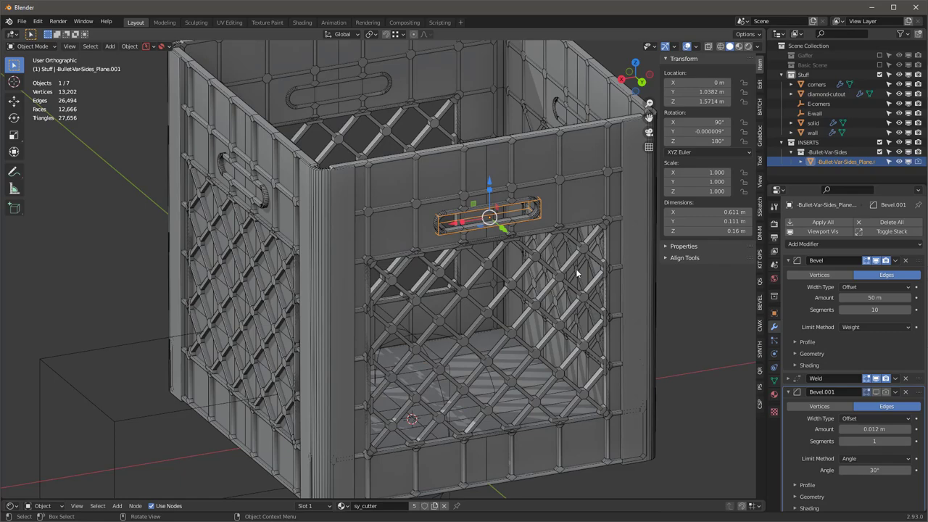
{"action": "middle_click_drag", "start_coordinate": [408, 194], "coordinate": [490, 232]}
{"action": "left_click", "coordinate": [490, 232]}
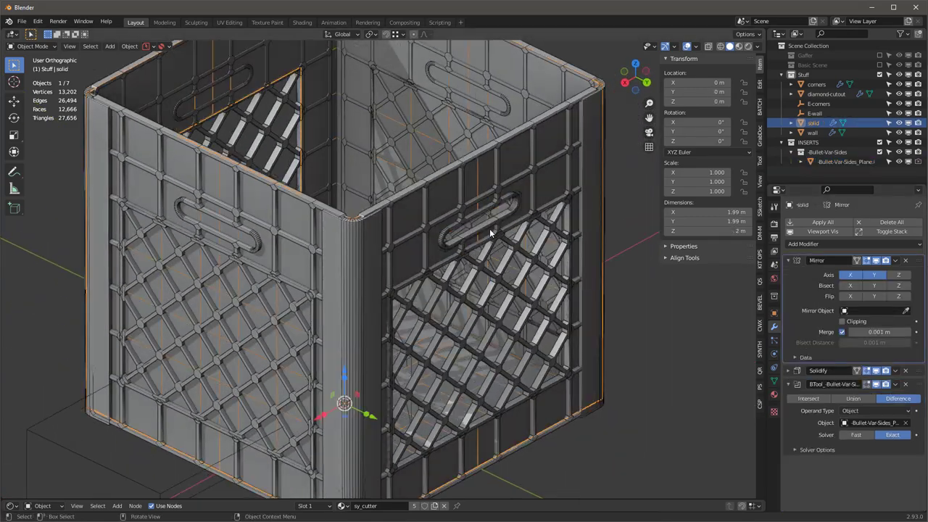
{"action": "left_click", "coordinate": [520, 192]}
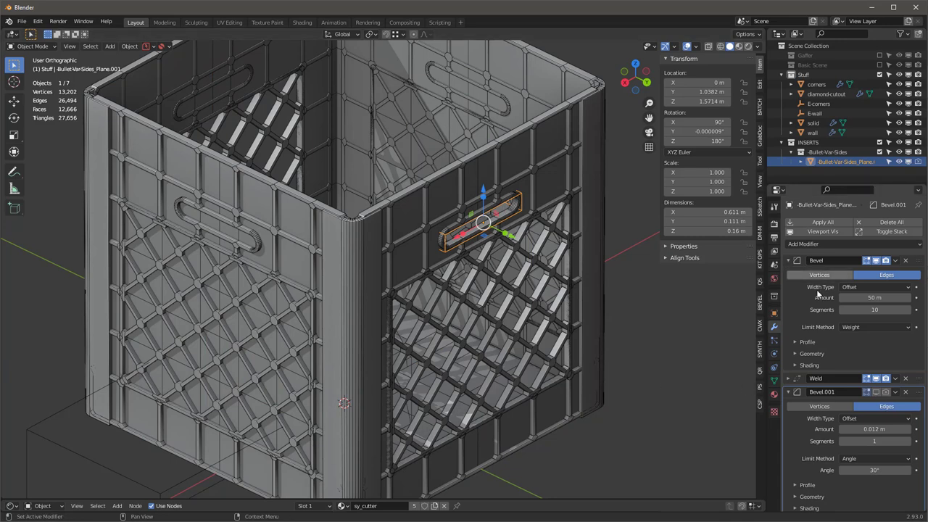
{"action": "scroll", "coordinate": [874, 439], "scroll_direction": "down", "scroll_amount": 1}
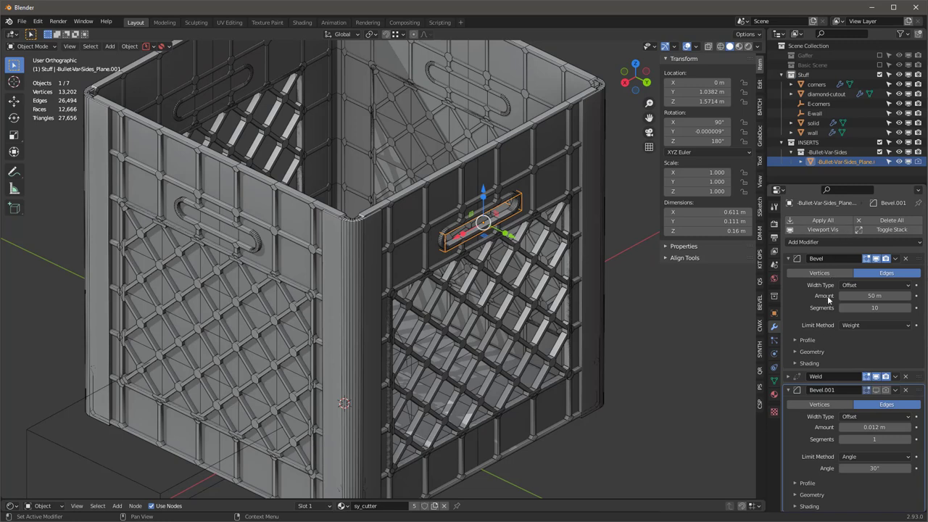
{"action": "left_click", "coordinate": [906, 390]}
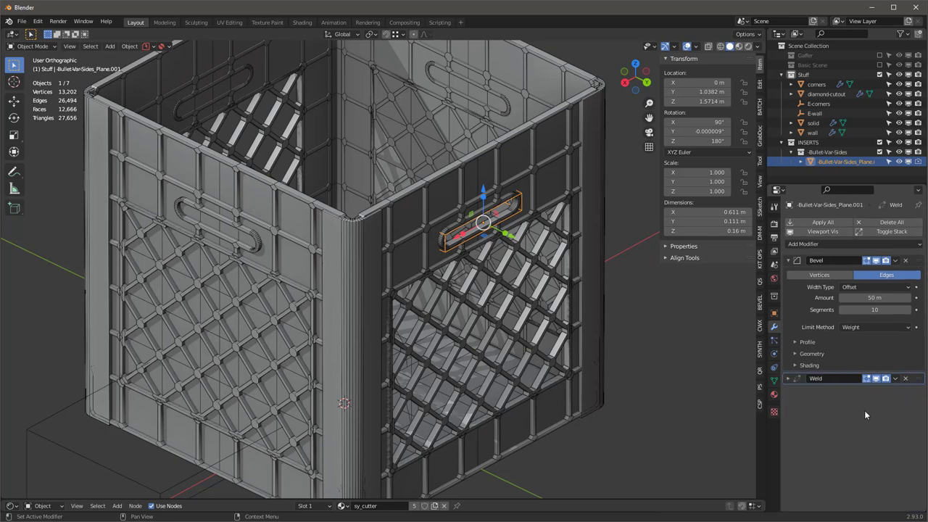
{"action": "left_click", "coordinate": [785, 379]}
{"action": "left_click", "coordinate": [789, 261]}
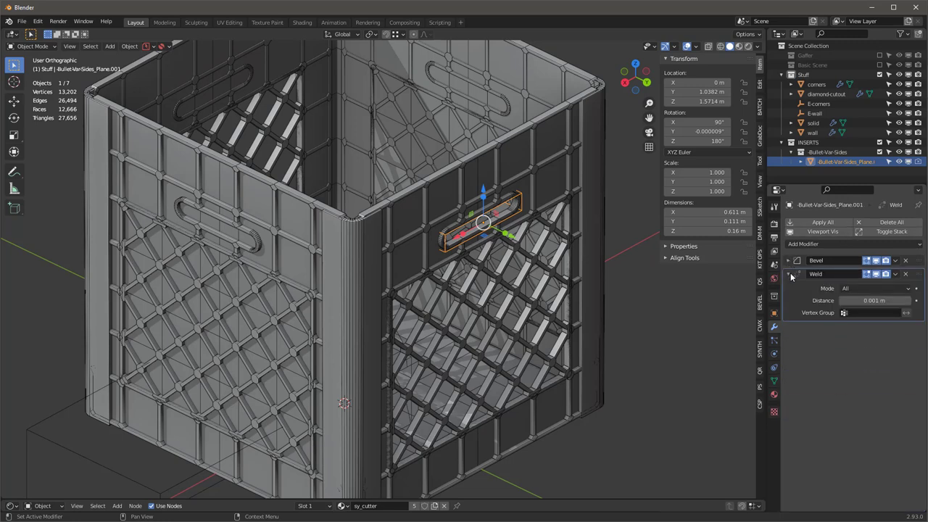
{"action": "left_click", "coordinate": [788, 273]}
Add an Array modifier with count 4 to the handle cutter, replacing Relative Offset with Object Offset using E-corners.
{"action": "middle_click_drag", "start_coordinate": [483, 221], "coordinate": [482, 220]}
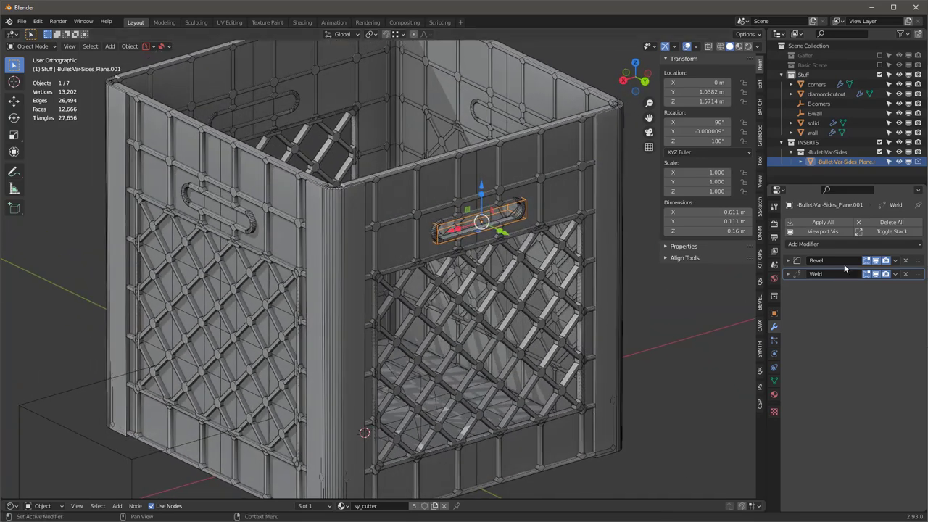
{"action": "left_click", "coordinate": [818, 245]}
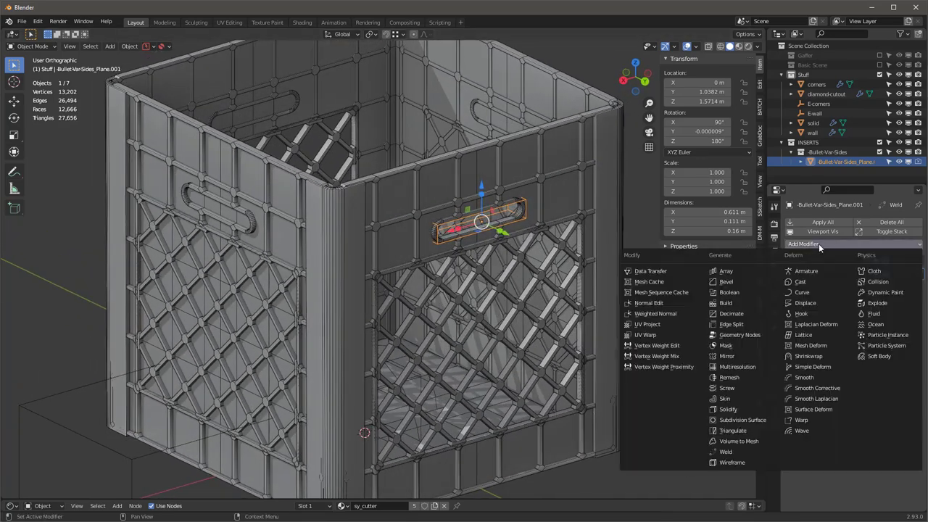
{"action": "left_click", "coordinate": [734, 270]}
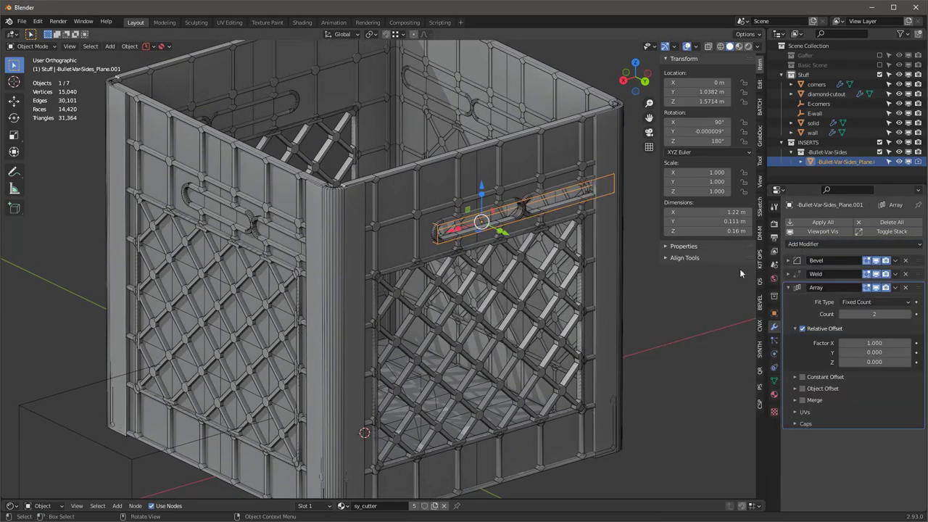
{"action": "left_click", "coordinate": [914, 314]}
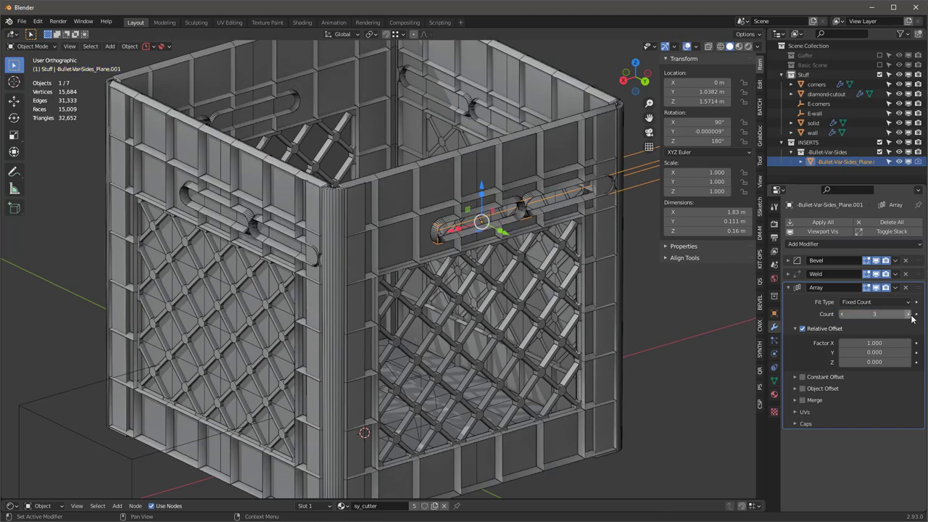
{"action": "left_click", "coordinate": [914, 314]}
{"action": "left_click", "coordinate": [802, 328]}
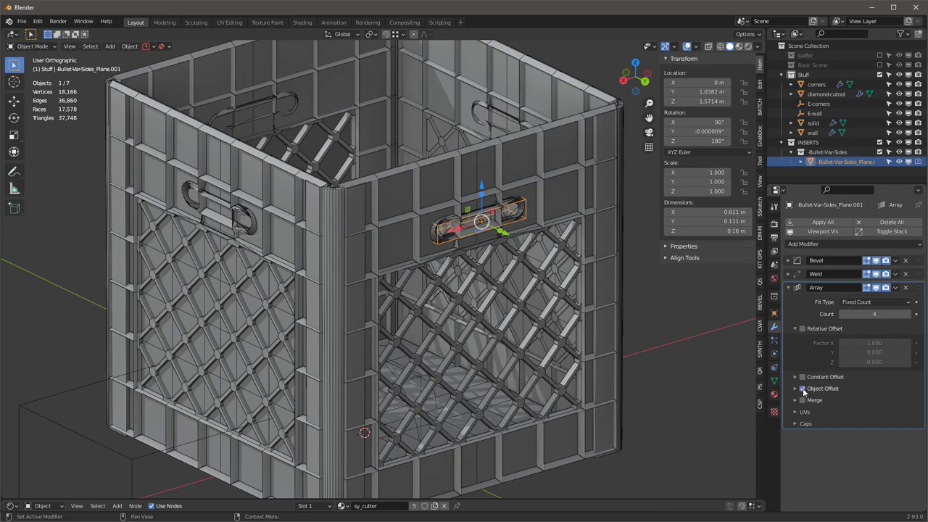
{"action": "left_click", "coordinate": [802, 389]}
{"action": "left_click", "coordinate": [871, 403]}
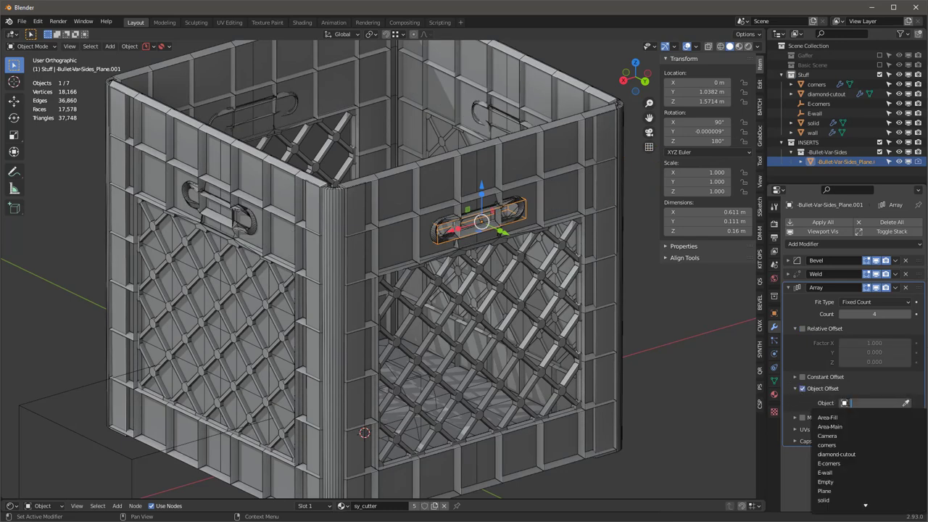
{"action": "left_click", "coordinate": [861, 463]}
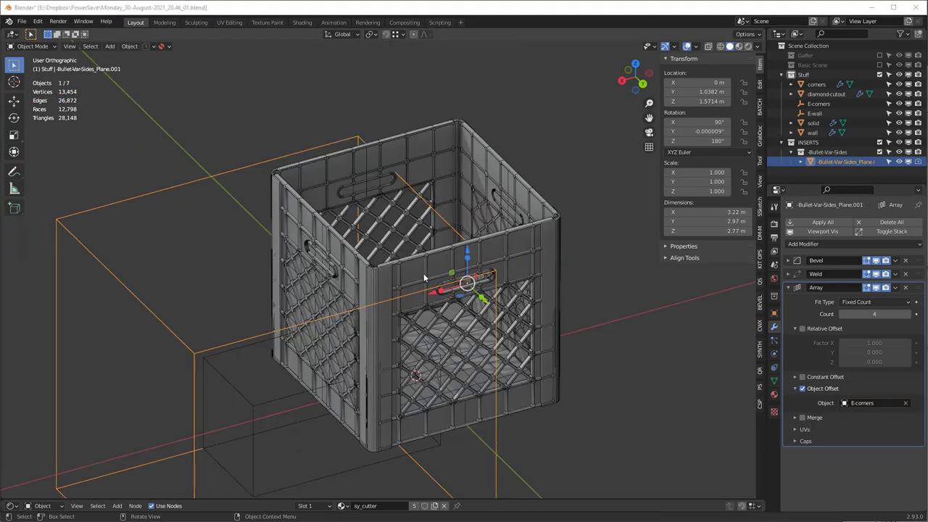
Apply all transforms to the handle cutter so its array follows the crate's four sides.
{"action": "middle_click_drag", "start_coordinate": [423, 273], "coordinate": [444, 225]}
{"action": "scroll", "coordinate": [475, 240], "scroll_direction": "up", "scroll_amount": 5}
{"action": "scroll", "coordinate": [475, 240], "scroll_direction": "down", "scroll_amount": 7}
{"action": "key", "text": "ctrl+a"}
{"action": "left_click", "coordinate": [479, 235]}
{"action": "scroll", "coordinate": [444, 239], "scroll_direction": "up", "scroll_amount": 4}
{"action": "middle_click_drag", "start_coordinate": [445, 258], "coordinate": [330, 247]}
{"action": "scroll", "coordinate": [327, 248], "scroll_direction": "down", "scroll_amount": 3}
{"action": "scroll", "coordinate": [327, 245], "scroll_direction": "up", "scroll_amount": 2}
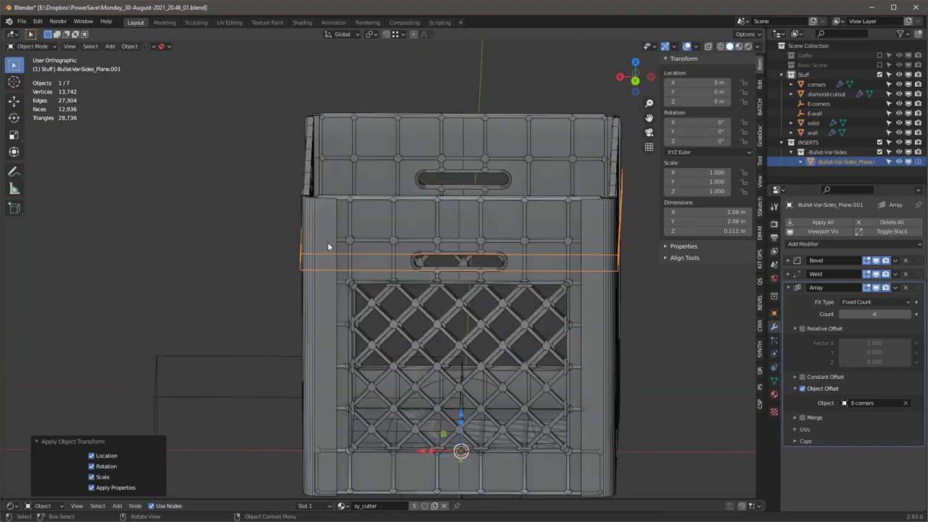
Delete the block of solid faces behind the uncut side's diamond lattice and return to Object Mode.
{"action": "scroll", "coordinate": [363, 249], "scroll_direction": "down", "scroll_amount": 3}
{"action": "middle_click_drag", "start_coordinate": [570, 295], "coordinate": [456, 248]}
{"action": "left_click", "coordinate": [456, 247]}
{"action": "key", "text": "Tab"}
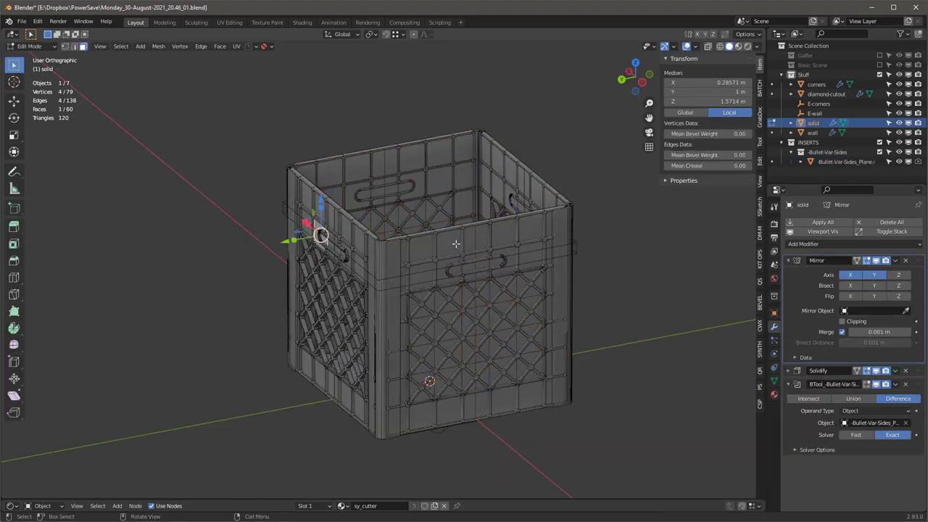
{"action": "middle_click_drag", "start_coordinate": [432, 306], "coordinate": [586, 287]}
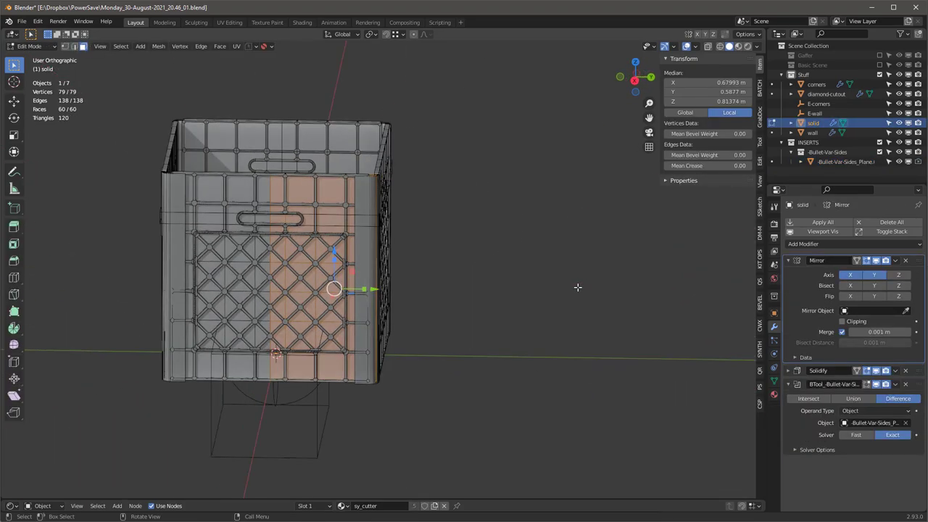
{"action": "scroll", "coordinate": [586, 287], "scroll_direction": "up", "scroll_amount": 3}
{"action": "left_click", "coordinate": [249, 230]}
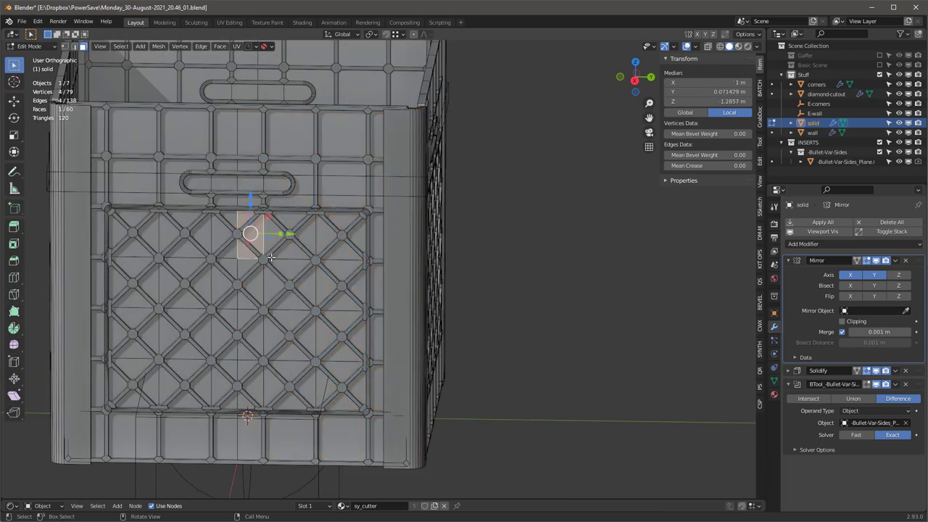
{"action": "left_click", "coordinate": [359, 386], "text": "ctrl+shift"}
{"action": "key", "text": "x"}
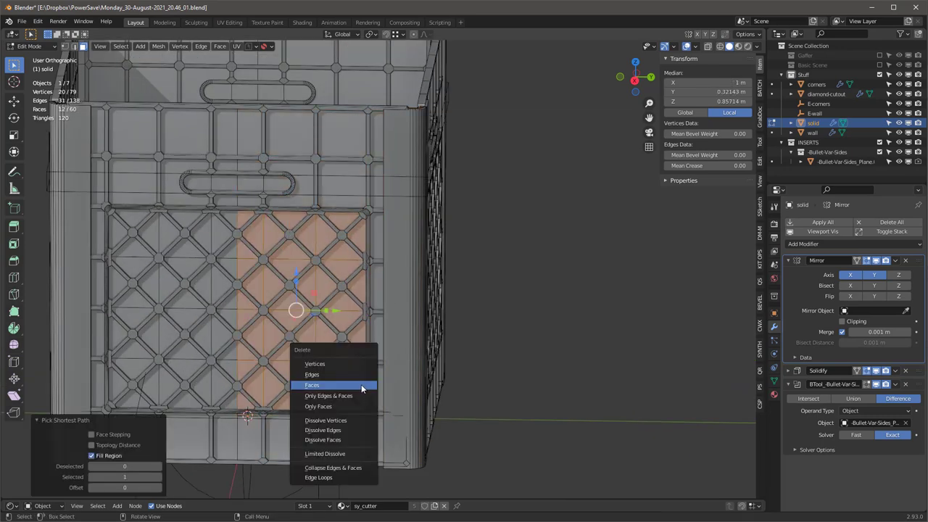
{"action": "left_click", "coordinate": [361, 385]}
{"action": "scroll", "coordinate": [391, 312], "scroll_direction": "down", "scroll_amount": 3}
{"action": "middle_click_drag", "start_coordinate": [566, 258], "coordinate": [464, 249]}
{"action": "scroll", "coordinate": [471, 275], "scroll_direction": "up", "scroll_amount": 3}
{"action": "key", "text": "Tab"}
Inspect the crate's open lattice sides and handles with the viewport overlays hidden, and show the overlays again.
{"action": "middle_click_drag", "start_coordinate": [601, 249], "coordinate": [454, 248]}
{"action": "scroll", "coordinate": [471, 256], "scroll_direction": "down", "scroll_amount": 2}
{"action": "middle_click_drag", "start_coordinate": [533, 232], "coordinate": [435, 225]}
{"action": "scroll", "coordinate": [433, 245], "scroll_direction": "up", "scroll_amount": 2}
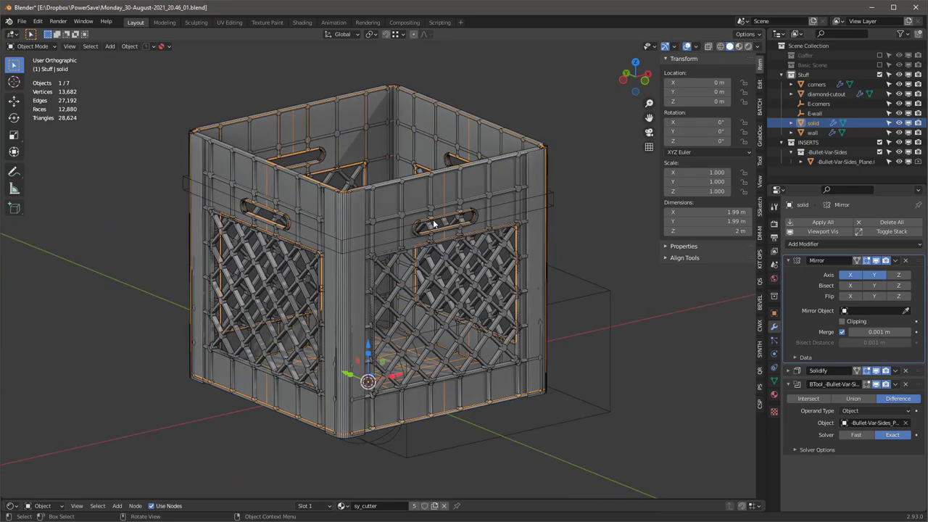
{"action": "left_click", "coordinate": [686, 47]}
{"action": "middle_click_drag", "start_coordinate": [435, 222], "coordinate": [462, 235]}
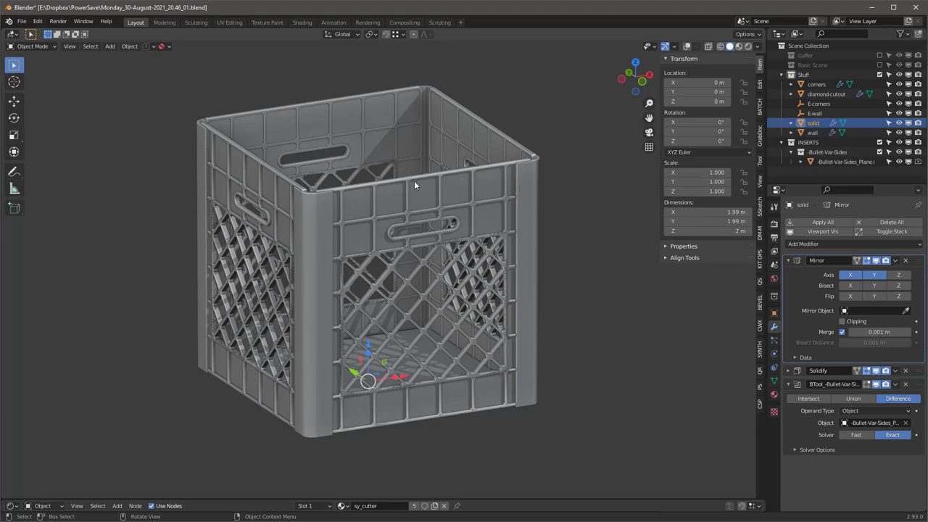
{"action": "scroll", "coordinate": [423, 171], "scroll_direction": "up", "scroll_amount": 4}
{"action": "scroll", "coordinate": [423, 171], "scroll_direction": "up", "scroll_amount": 1}
{"action": "scroll", "coordinate": [425, 178], "scroll_direction": "down", "scroll_amount": 4}
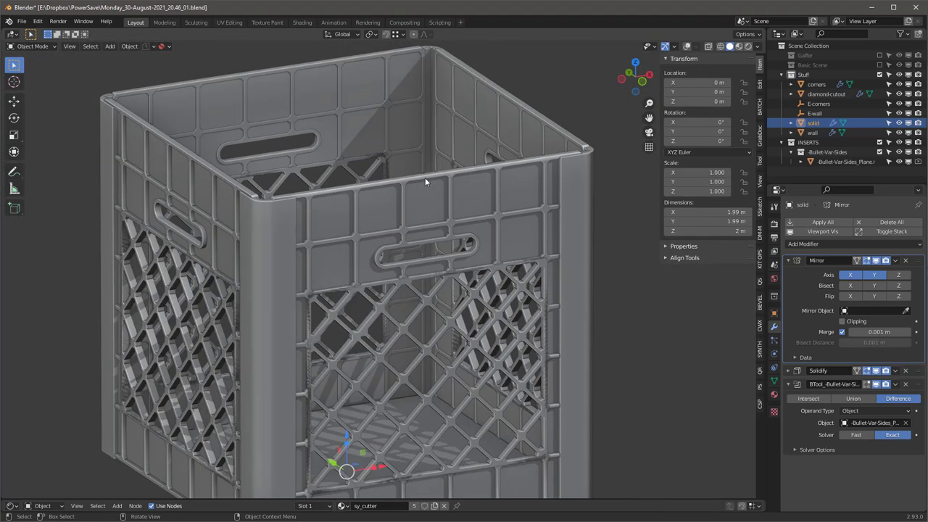
{"action": "key", "text": "shift+alt+z"}
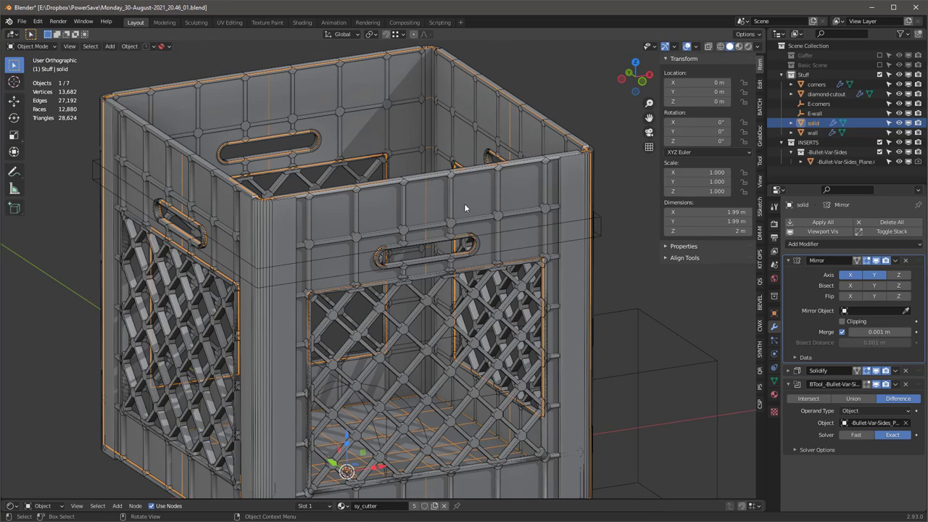
Add two horizontal loop cuts to the wall mesh's top row of faces, above the handle row.
{"action": "left_click", "coordinate": [500, 216]}
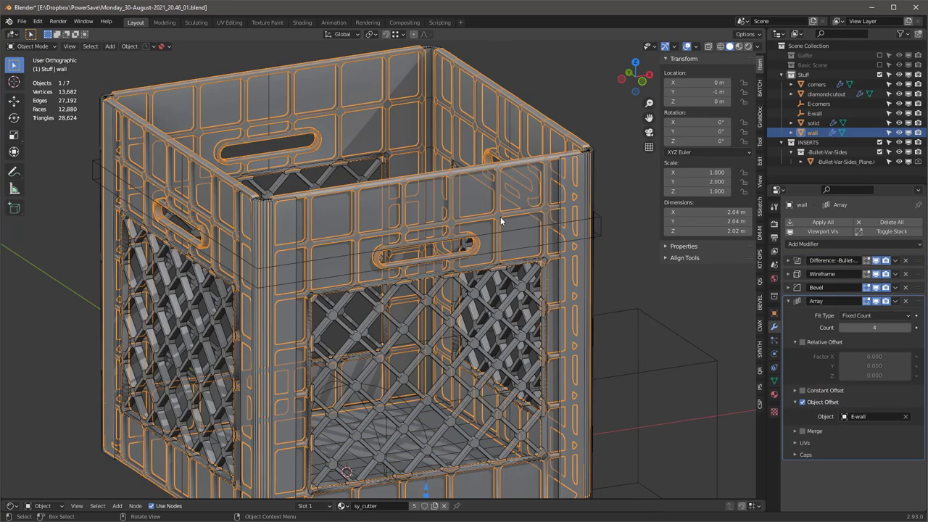
{"action": "key", "text": "Tab"}
{"action": "key", "text": "a"}
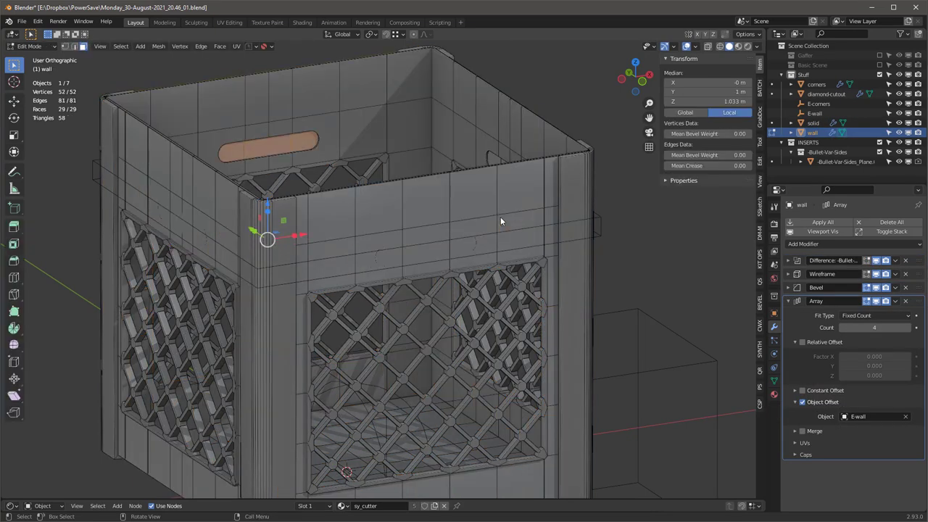
{"action": "middle_click_drag", "start_coordinate": [501, 217], "coordinate": [268, 198]}
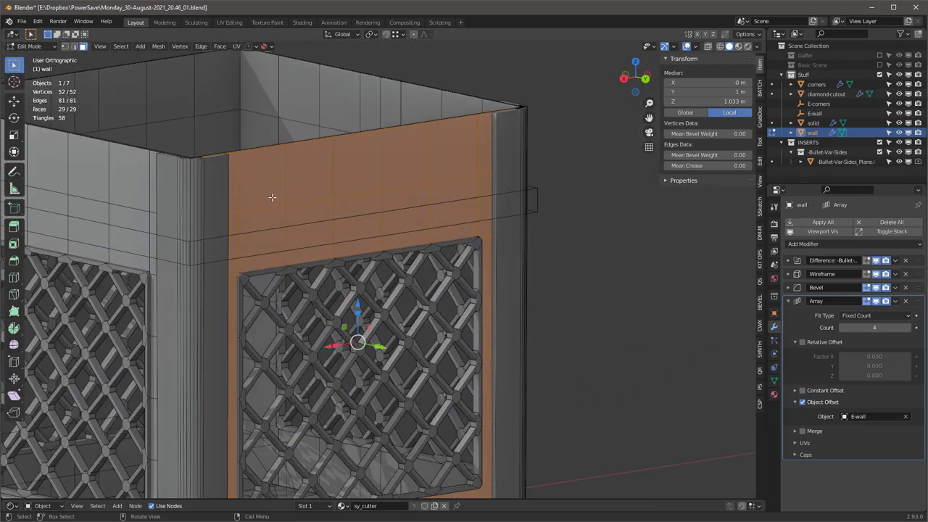
{"action": "scroll", "coordinate": [276, 181], "scroll_direction": "down", "scroll_amount": 2}
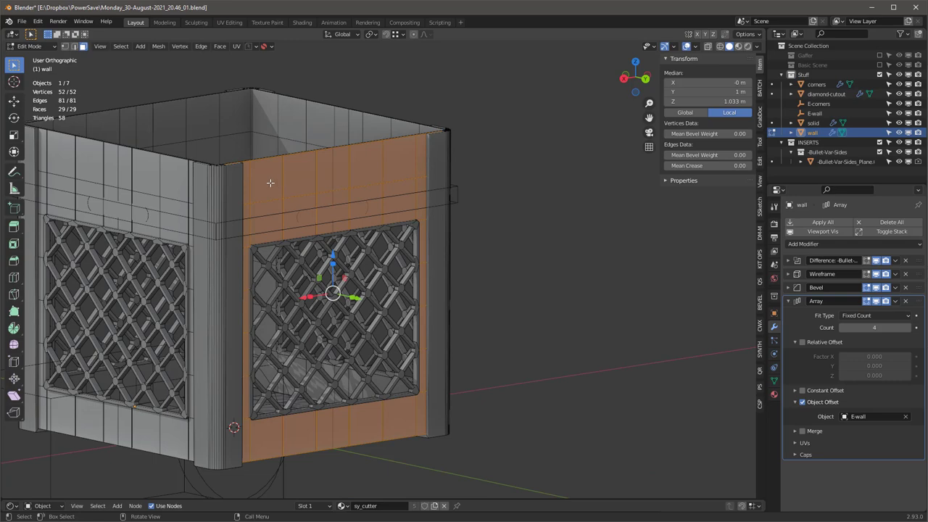
{"action": "left_click", "coordinate": [250, 179], "text": "alt"}
{"action": "left_click", "coordinate": [265, 212], "text": "ctrl+shift"}
{"action": "key", "text": "ctrl+r"}
{"action": "scroll", "coordinate": [247, 187], "scroll_direction": "up", "scroll_amount": 4}
{"action": "left_click", "coordinate": [248, 187]}
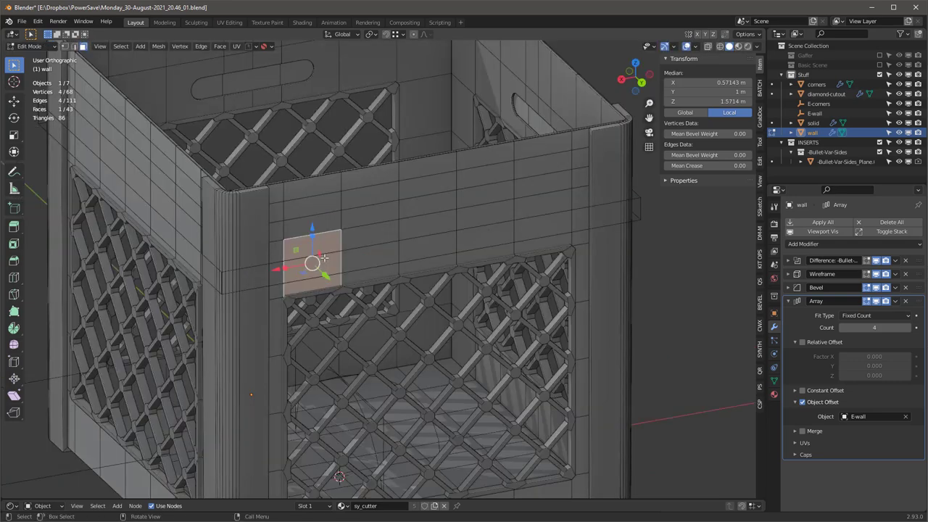
Add two evenly spaced horizontal loop cuts across the wall's handle-height row and return to Object Mode.
{"action": "left_click", "coordinate": [277, 248]}
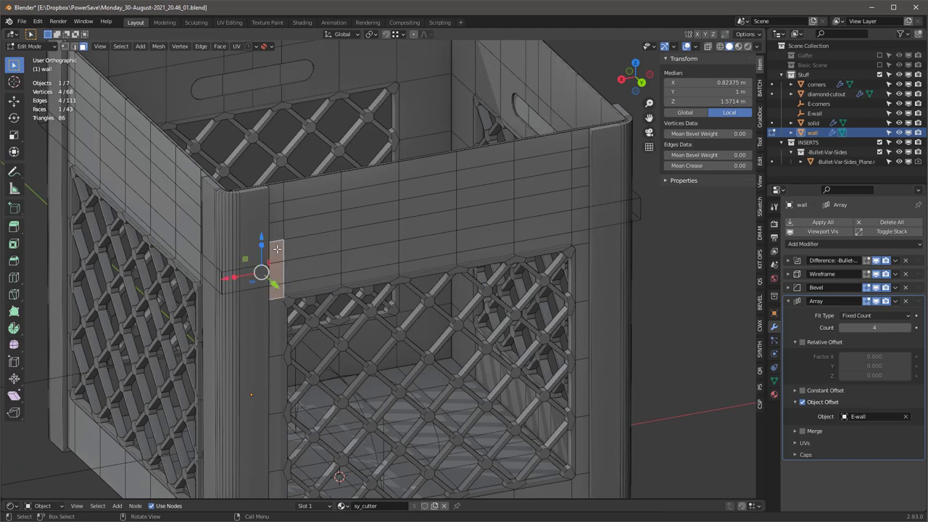
{"action": "left_click", "coordinate": [584, 197], "text": "ctrl+shift"}
{"action": "key", "text": "ctrl+r"}
{"action": "scroll", "coordinate": [300, 256], "scroll_direction": "up", "scroll_amount": 1}
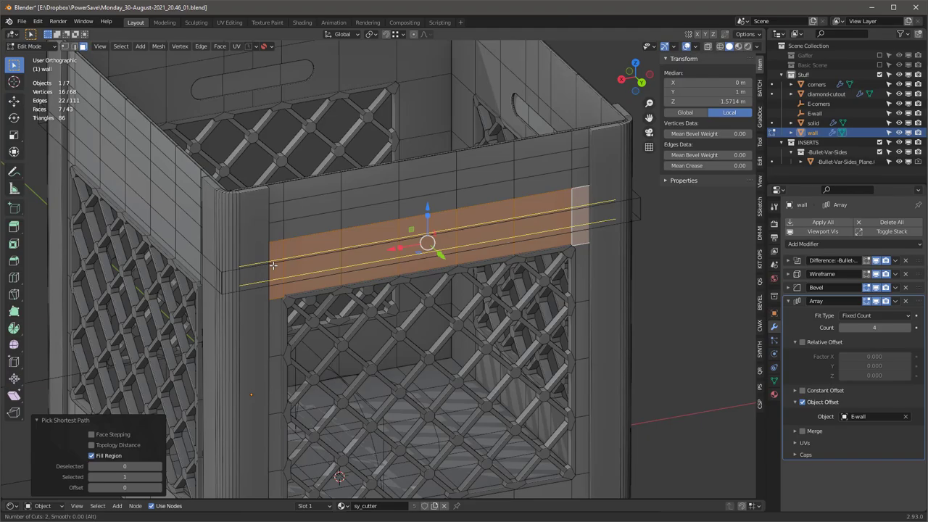
{"action": "left_click", "coordinate": [274, 265]}
{"action": "right_click", "coordinate": [273, 267]}
{"action": "key", "text": "Tab"}
Examine the denser wall ribs and how they meet the rounded ends of the handle cutout.
{"action": "middle_click_drag", "start_coordinate": [405, 237], "coordinate": [414, 186]}
{"action": "scroll", "coordinate": [414, 186], "scroll_direction": "up", "scroll_amount": 5}
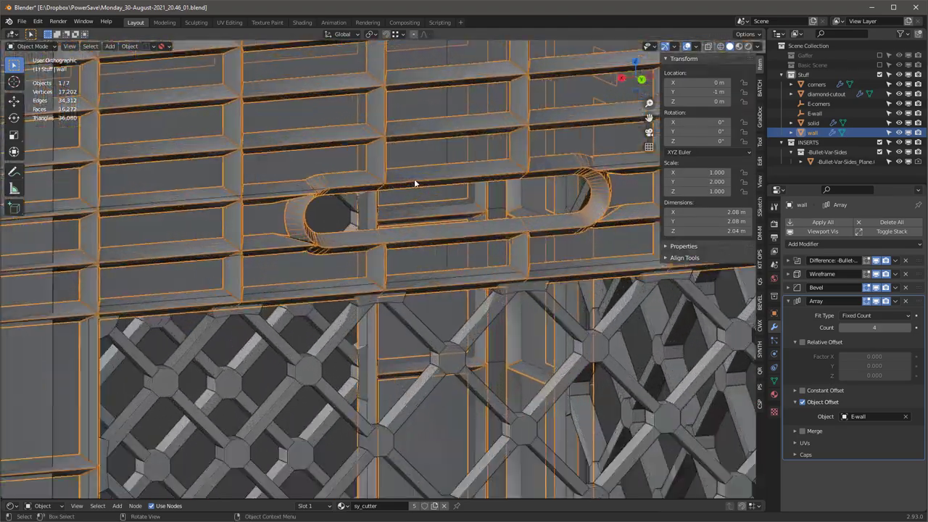
{"action": "scroll", "coordinate": [443, 174], "scroll_direction": "down", "scroll_amount": 2}
{"action": "middle_click_drag", "start_coordinate": [464, 168], "coordinate": [512, 174]}
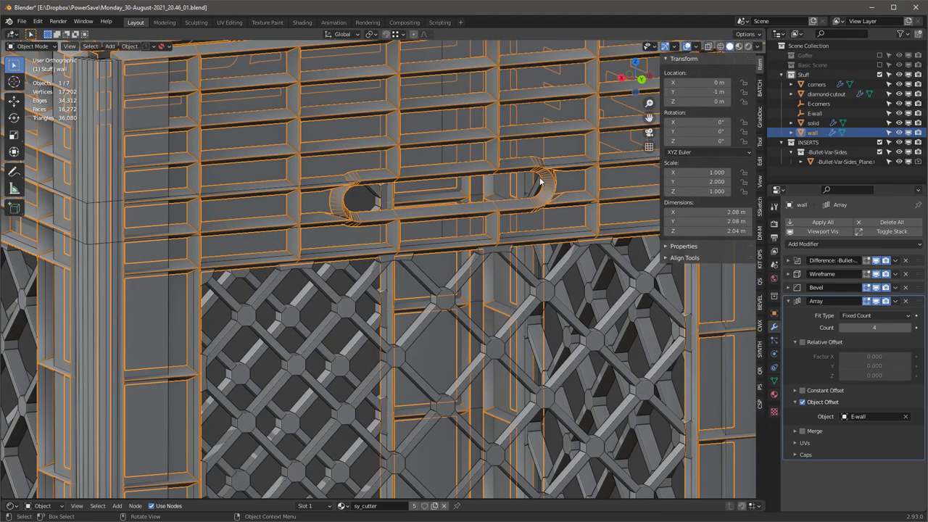
{"action": "scroll", "coordinate": [509, 172], "scroll_direction": "down", "scroll_amount": 4}
{"action": "scroll", "coordinate": [530, 210], "scroll_direction": "up", "scroll_amount": 1}
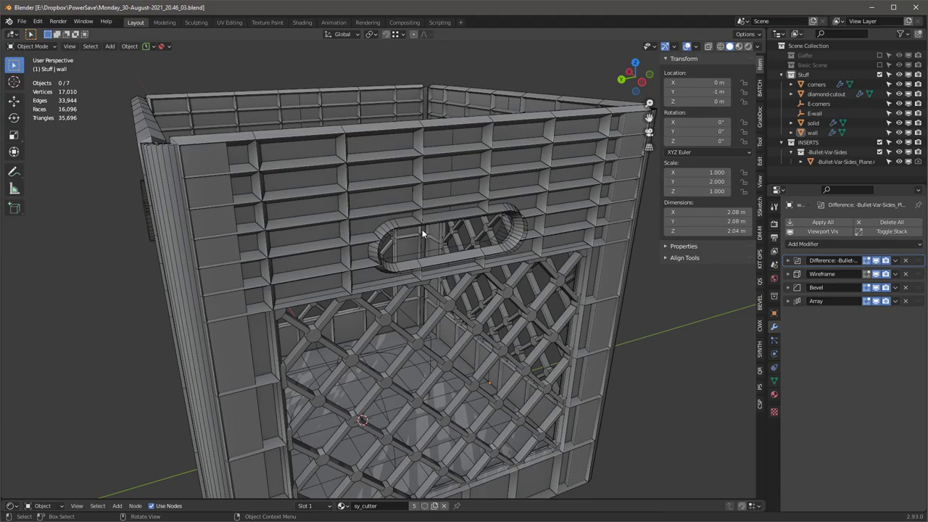
{"action": "mouse_move", "coordinate": [422, 229]}
{"action": "middle_mouse_down"}
{"action": "mouse_move", "coordinate": [400, 222]}
{"action": "mouse_move", "coordinate": [414, 239]}
{"action": "middle_mouse_up"}
{"action": "scroll", "coordinate": [400, 222], "scroll_direction": "down", "scroll_amount": 3}
{"action": "scroll", "coordinate": [511, 210], "scroll_direction": "up", "scroll_amount": 5}
{"action": "middle_click_drag", "start_coordinate": [512, 210], "coordinate": [688, 285]}
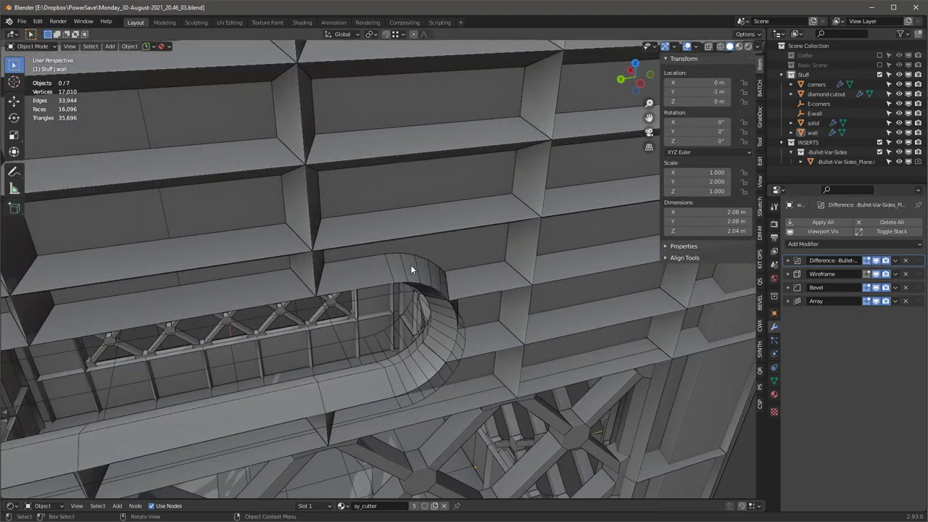
{"action": "scroll", "coordinate": [408, 266], "scroll_direction": "down", "scroll_amount": 3}
{"action": "middle_click_drag", "start_coordinate": [422, 289], "coordinate": [428, 284]}
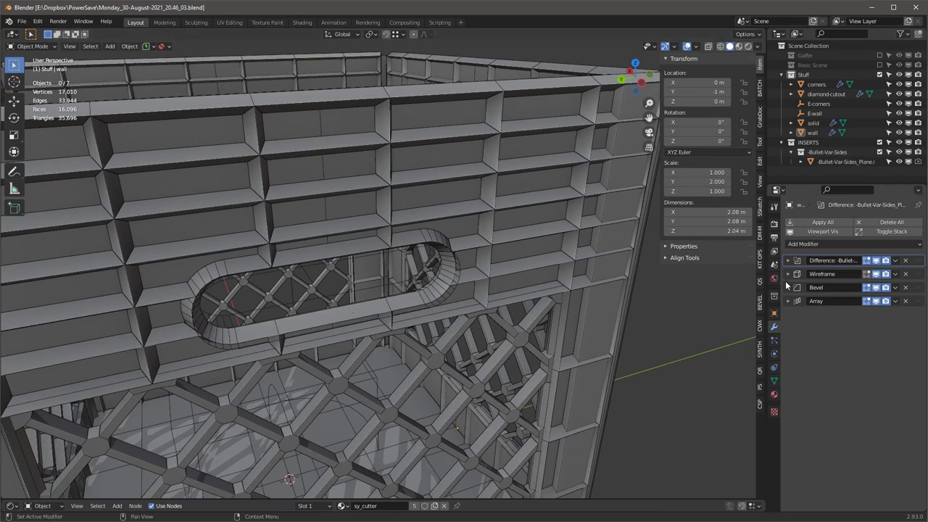
Compare the diamond lattice with and without its Bevel modifier in the viewport, leaving the modifier shown.
{"action": "scroll", "coordinate": [535, 270], "scroll_direction": "down", "scroll_amount": 4}
{"action": "scroll", "coordinate": [568, 336], "scroll_direction": "up", "scroll_amount": 5}
{"action": "left_click", "coordinate": [508, 348]}
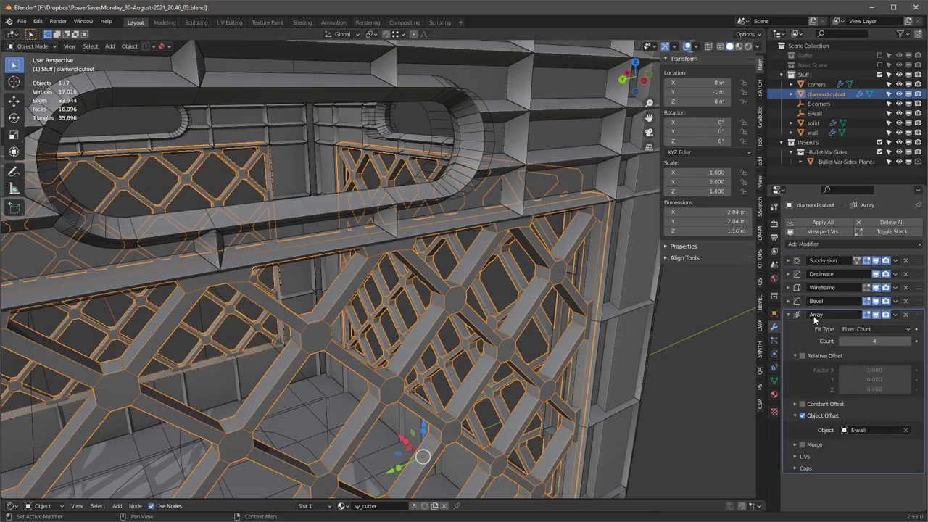
{"action": "left_click", "coordinate": [876, 302]}
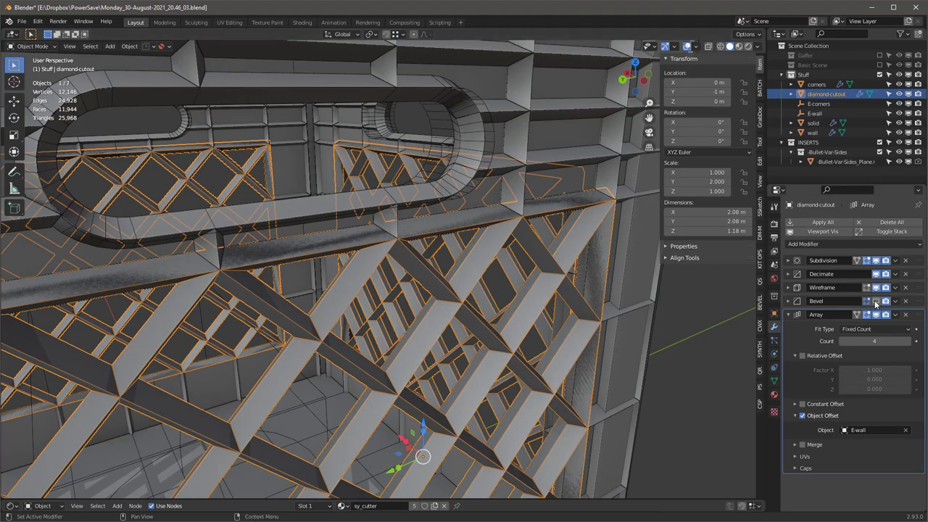
{"action": "left_click", "coordinate": [876, 302]}
Try a Weld modifier on the wall between its Wireframe and Bevel modifiers, and remove it again.
{"action": "scroll", "coordinate": [581, 313], "scroll_direction": "down", "scroll_amount": 8}
{"action": "middle_click_drag", "start_coordinate": [513, 284], "coordinate": [519, 263]}
{"action": "scroll", "coordinate": [541, 295], "scroll_direction": "up", "scroll_amount": 8}
{"action": "left_click", "coordinate": [543, 296]}
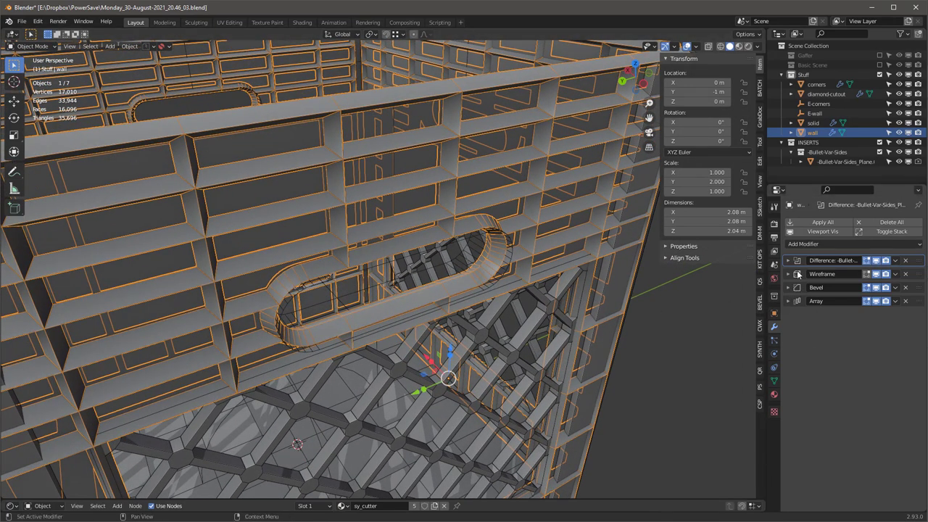
{"action": "left_click", "coordinate": [805, 243]}
{"action": "left_click", "coordinate": [735, 451]}
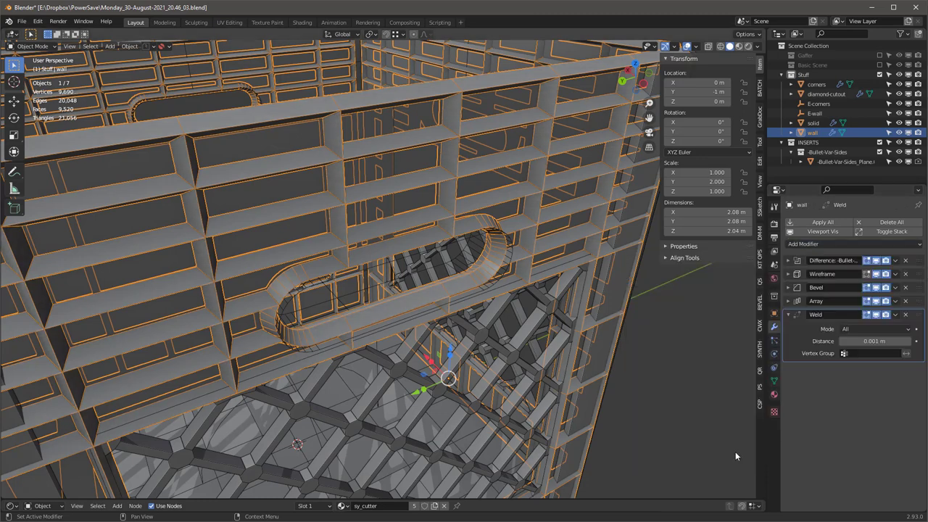
{"action": "left_click_drag", "start_coordinate": [918, 317], "coordinate": [917, 286]}
{"action": "scroll", "coordinate": [429, 287], "scroll_direction": "down", "scroll_amount": 3}
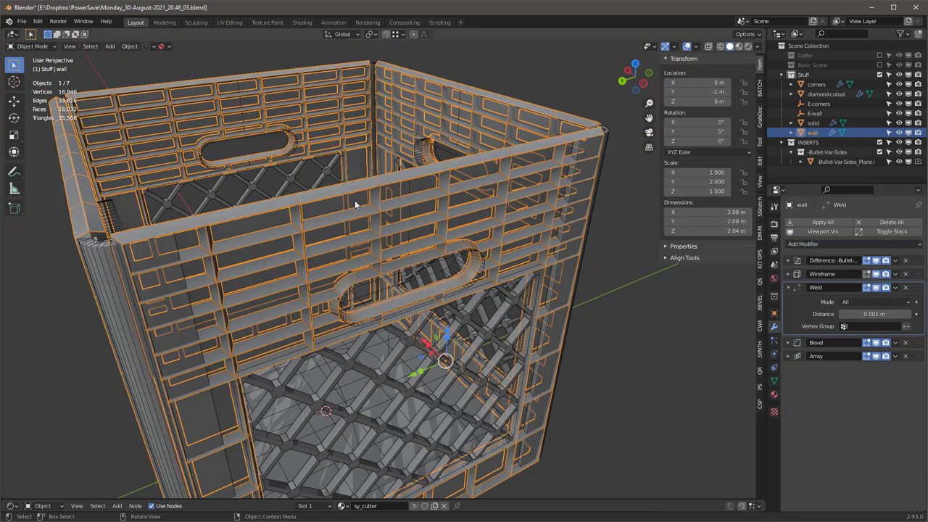
{"action": "scroll", "coordinate": [356, 206], "scroll_direction": "up", "scroll_amount": 6}
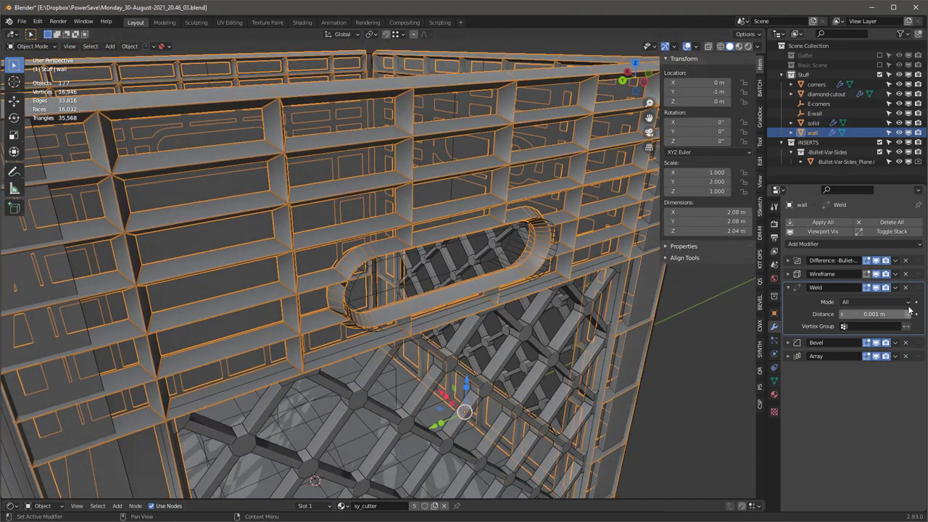
{"action": "left_click", "coordinate": [906, 287]}
Try deleting the two horizontal wall edges crossing one end of the handle cutout with Only Edges & Faces, and undo it.
{"action": "scroll", "coordinate": [533, 250], "scroll_direction": "down", "scroll_amount": 3}
{"action": "scroll", "coordinate": [533, 250], "scroll_direction": "up", "scroll_amount": 3}
{"action": "scroll", "coordinate": [533, 249], "scroll_direction": "down", "scroll_amount": 3}
{"action": "mouse_move", "coordinate": [532, 250]}
{"action": "middle_mouse_down"}
{"action": "mouse_move", "coordinate": [520, 231]}
{"action": "mouse_move", "coordinate": [527, 251]}
{"action": "middle_mouse_up"}
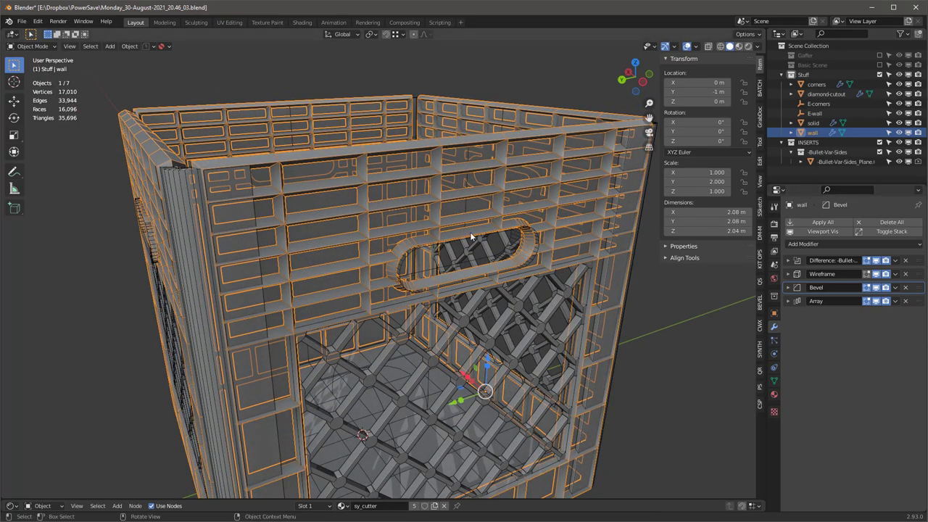
{"action": "middle_click_drag", "start_coordinate": [401, 262], "coordinate": [397, 242]}
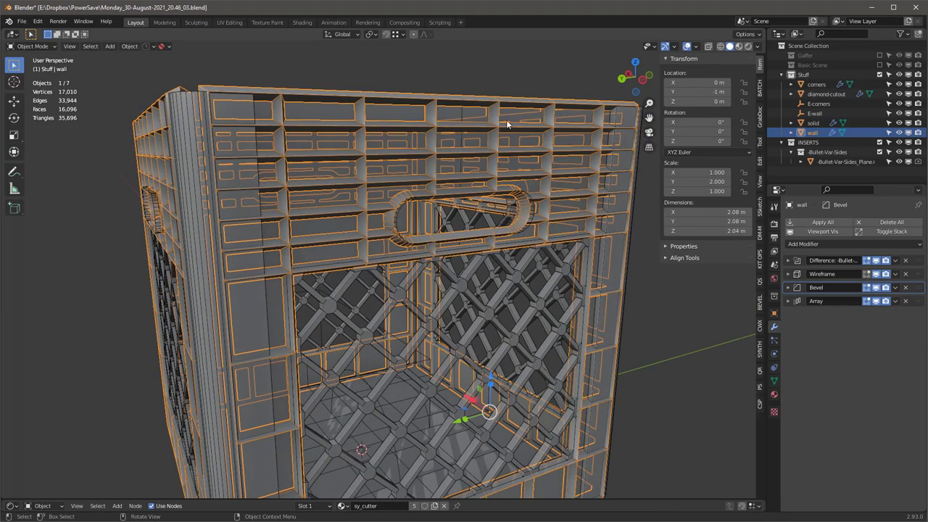
{"action": "key", "text": "Tab"}
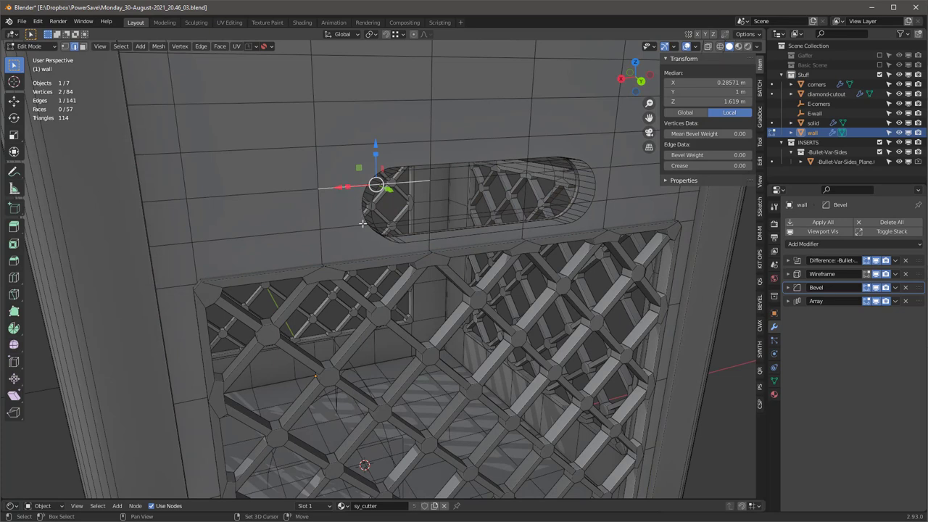
{"action": "left_click", "coordinate": [357, 224], "text": "shift"}
{"action": "key", "text": "x"}
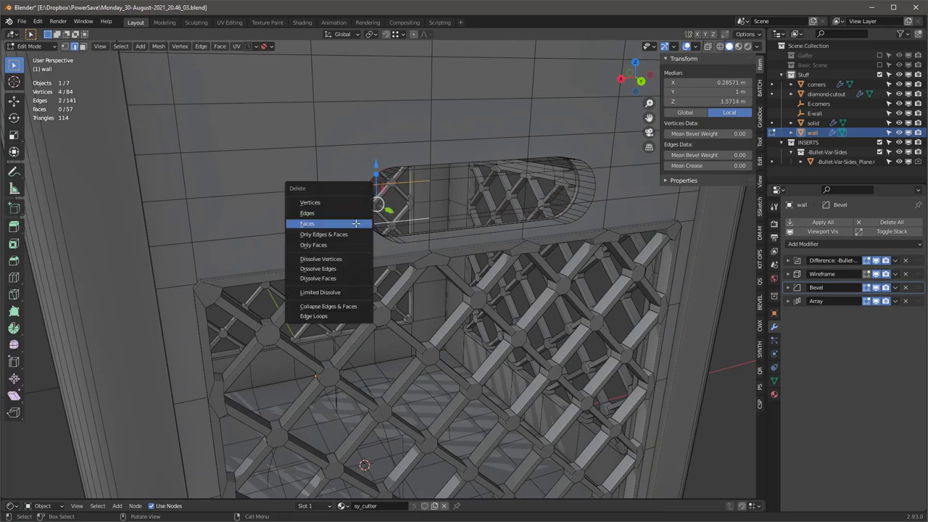
{"action": "left_click", "coordinate": [323, 236]}
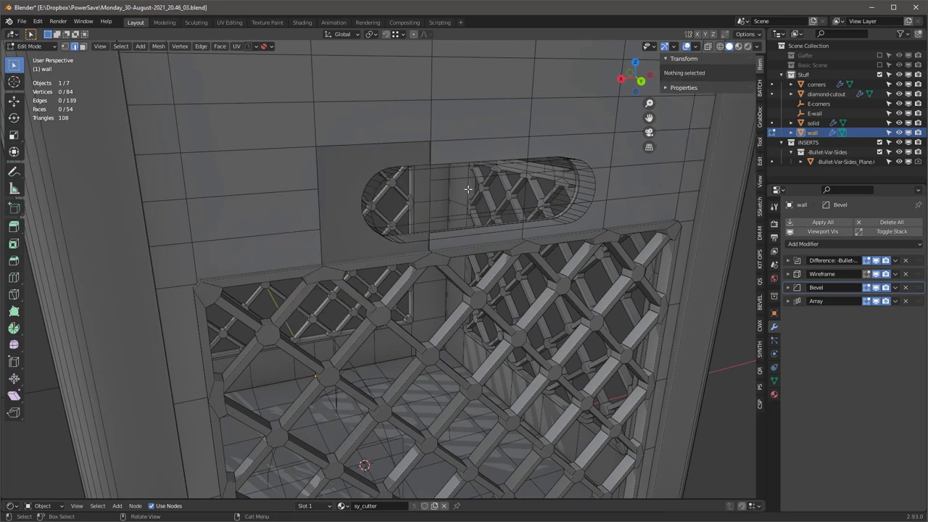
{"action": "key", "text": "ctrl+z"}
{"action": "key", "text": "ctrl+z"}
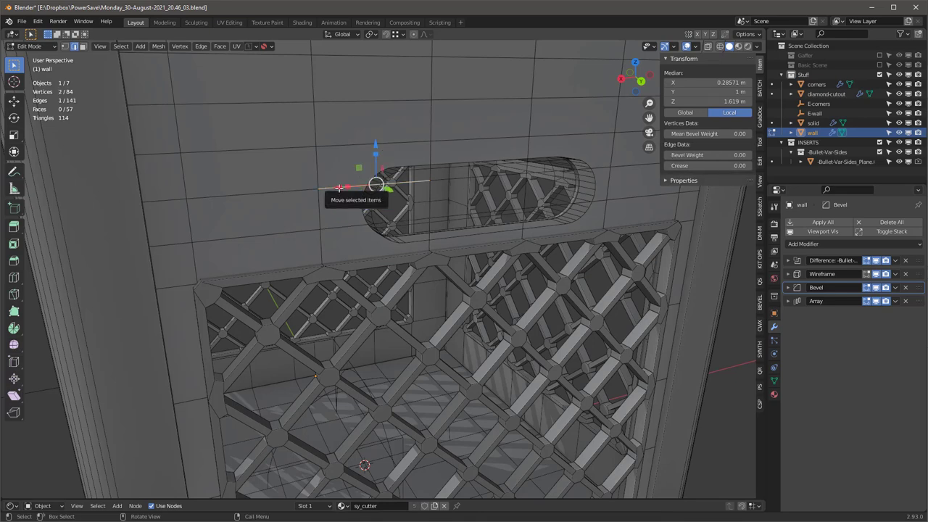
Dissolve the three stacked wall faces at one rounded end of the handle cutout into a single face.
{"action": "key", "text": "3"}
{"action": "left_click", "coordinate": [341, 160]}
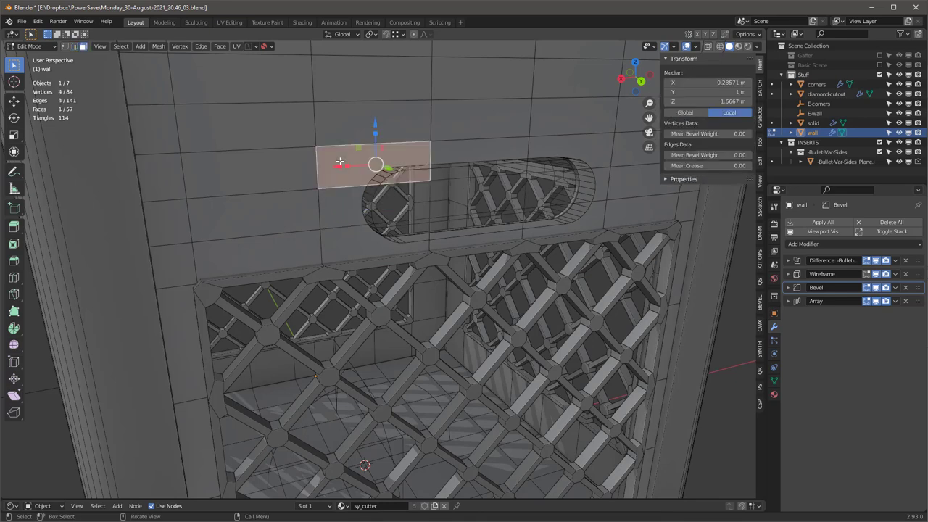
{"action": "left_click", "coordinate": [349, 210], "text": "shift"}
{"action": "left_click", "coordinate": [354, 240], "text": "shift"}
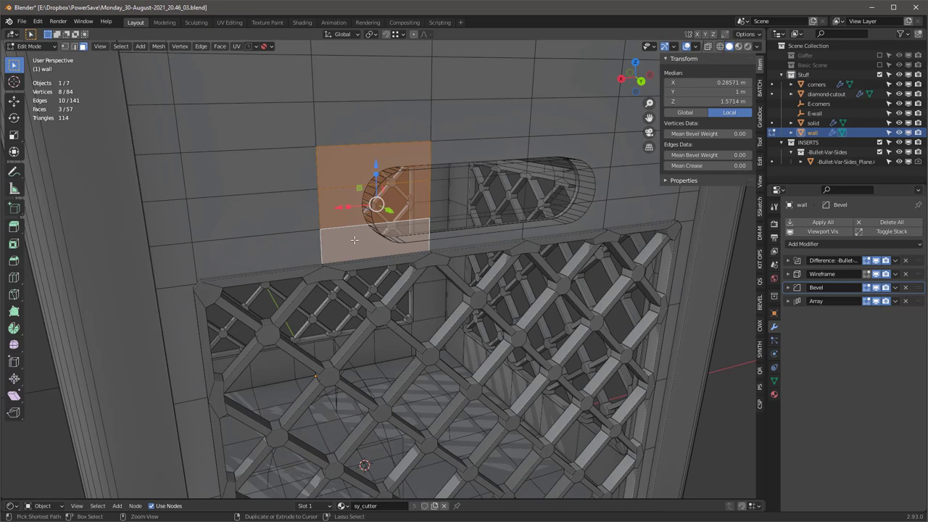
{"action": "key", "text": "ctrl+x"}
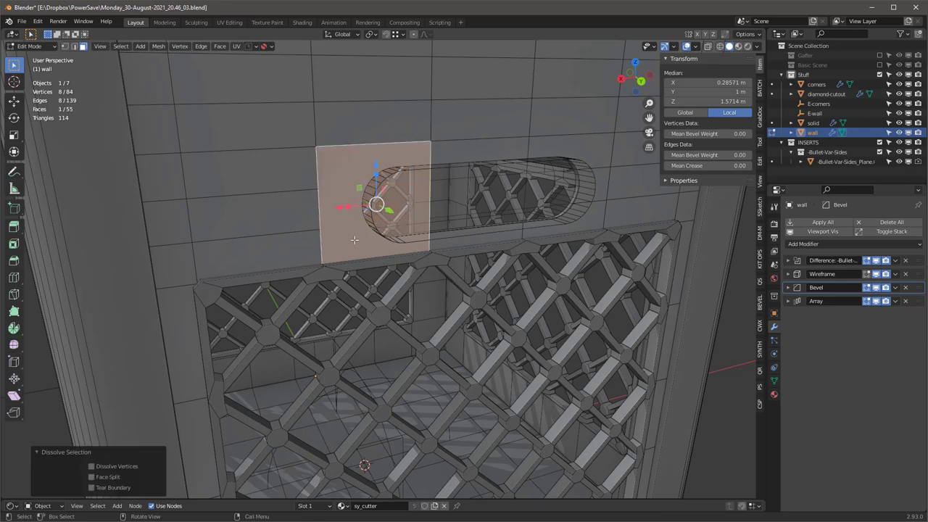
Dissolve the three stacked faces at the cutout's other end and the three across its middle into single faces, and return to Object Mode.
{"action": "left_click", "coordinate": [578, 148]}
{"action": "left_click", "coordinate": [601, 188], "text": "shift"}
{"action": "left_click", "coordinate": [596, 217], "text": "shift"}
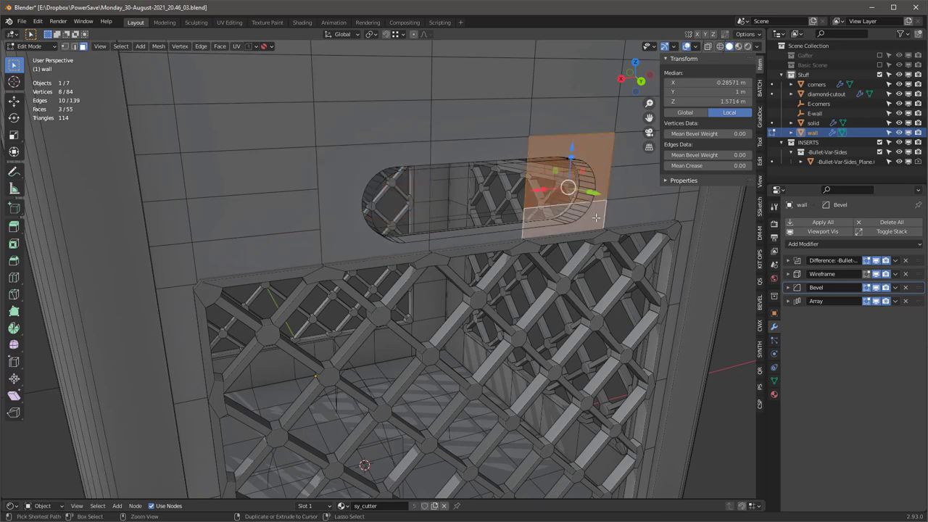
{"action": "key", "text": "ctrl+x"}
{"action": "left_click", "coordinate": [438, 188]}
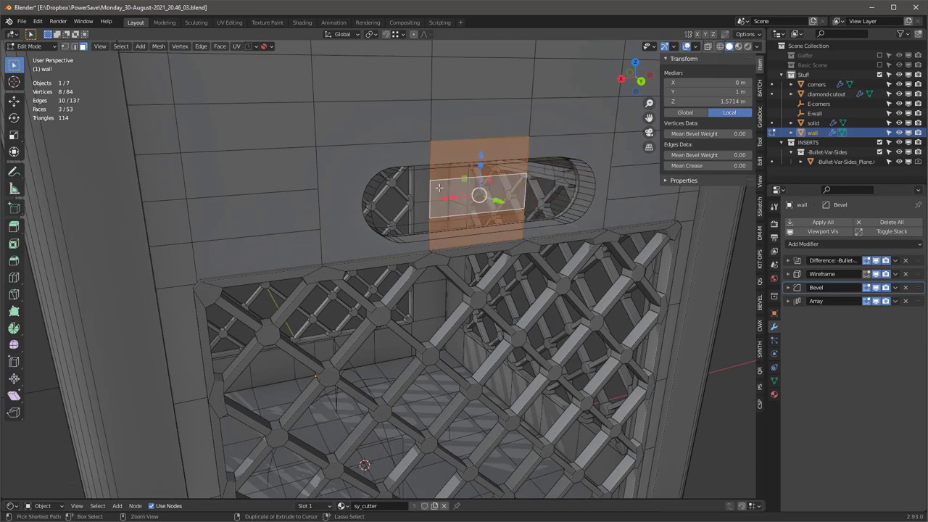
{"action": "key", "text": "ctrl+x"}
{"action": "left_click", "coordinate": [392, 150]}
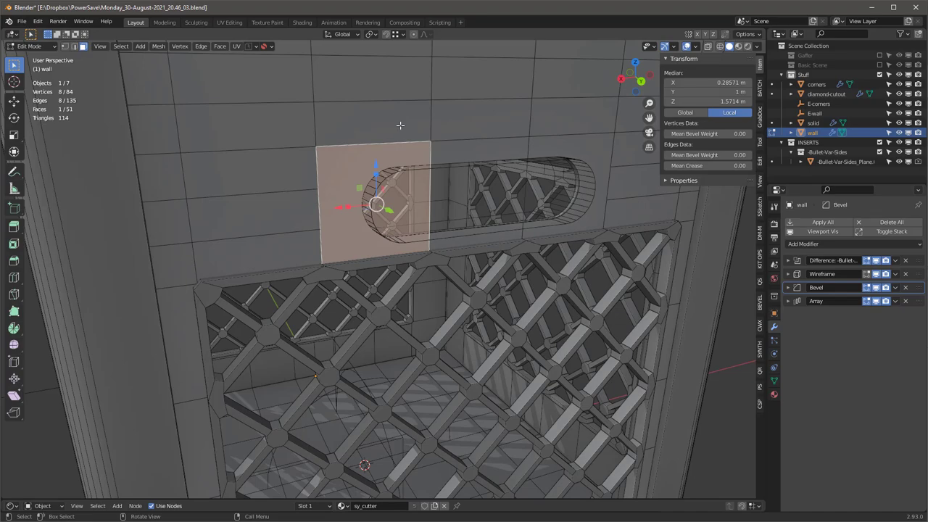
{"action": "key", "text": "Tab"}
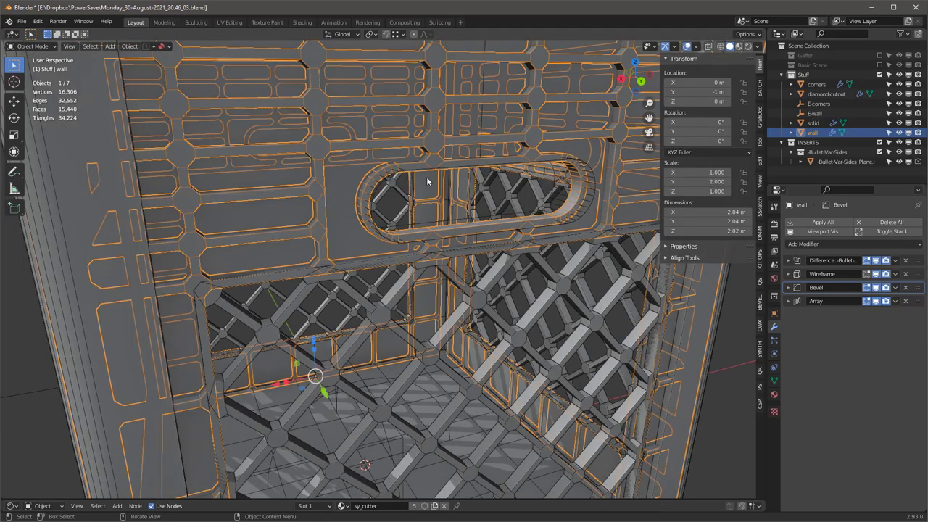
Examine the wall ribs around the handle cutout from several angles with nothing selected.
{"action": "key", "text": "alt+z"}
{"action": "key", "text": "alt+z"}
{"action": "key", "text": "alt+a"}
{"action": "scroll", "coordinate": [471, 195], "scroll_direction": "down", "scroll_amount": 2}
{"action": "mouse_move", "coordinate": [472, 195]}
{"action": "middle_mouse_down"}
{"action": "mouse_move", "coordinate": [397, 186]}
{"action": "mouse_move", "coordinate": [422, 208]}
{"action": "mouse_move", "coordinate": [480, 192]}
{"action": "middle_mouse_up"}
{"action": "scroll", "coordinate": [339, 233], "scroll_direction": "up", "scroll_amount": 1}
{"action": "scroll", "coordinate": [224, 328], "scroll_direction": "down", "scroll_amount": 2}
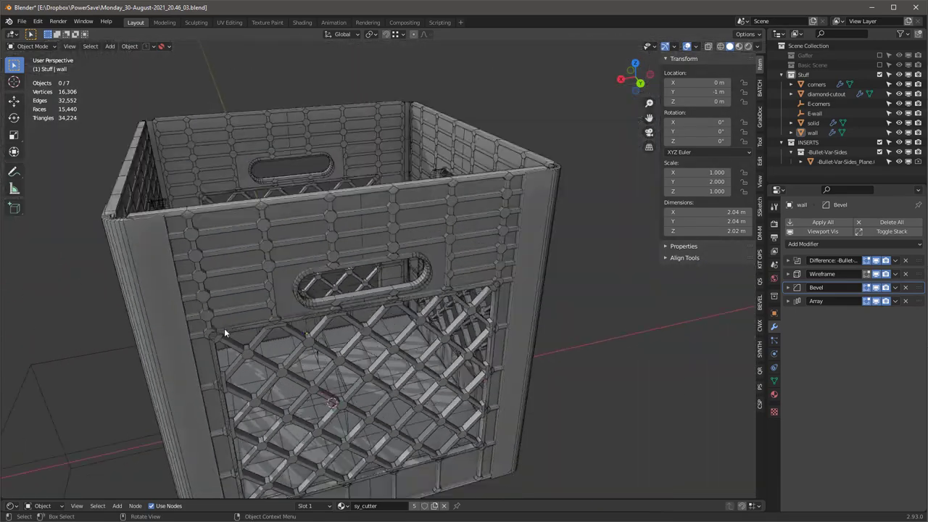
{"action": "middle_click_drag", "start_coordinate": [222, 322], "coordinate": [312, 264]}
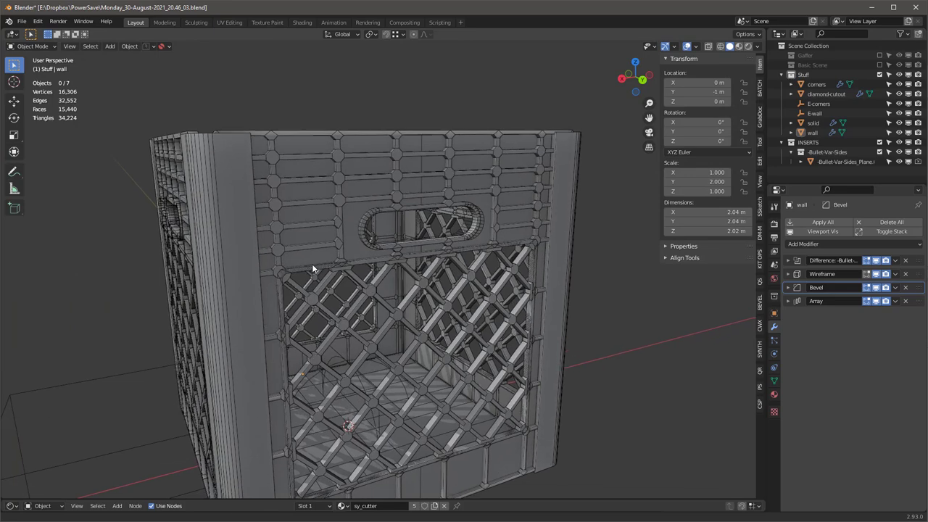
{"action": "scroll", "coordinate": [469, 191], "scroll_direction": "up", "scroll_amount": 3}
{"action": "scroll", "coordinate": [570, 205], "scroll_direction": "down", "scroll_amount": 5}
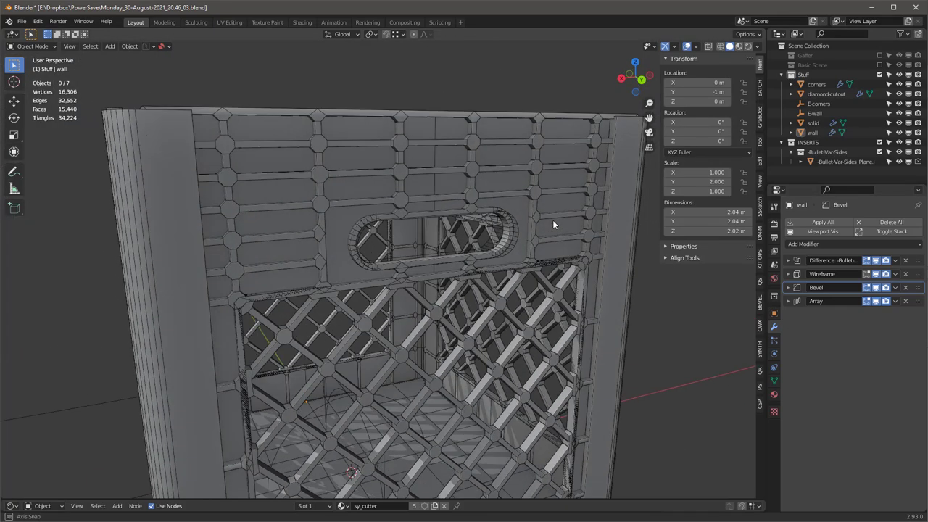
{"action": "scroll", "coordinate": [472, 213], "scroll_direction": "up", "scroll_amount": 5}
Scale the handle cutter's mesh down along Z to a height of about 0.135 m and return to Object Mode.
{"action": "left_click", "coordinate": [538, 216]}
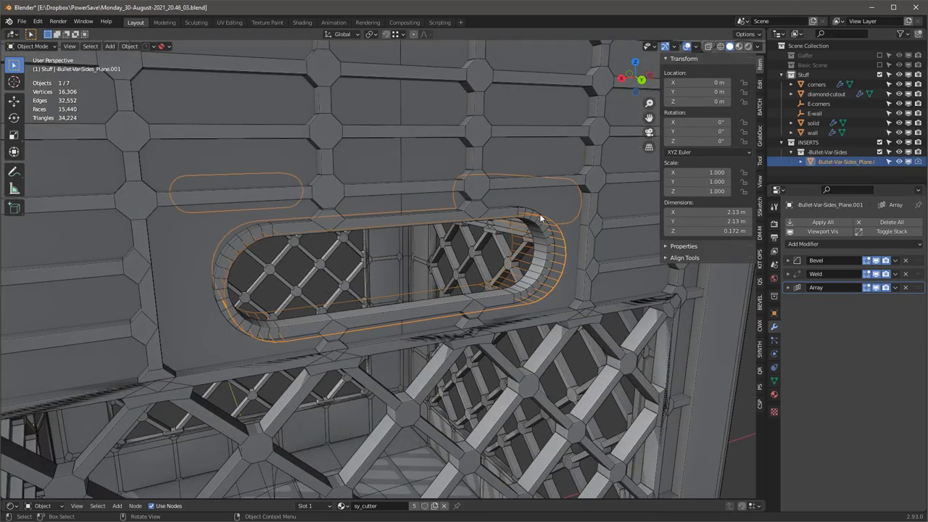
{"action": "key", "text": "Tab"}
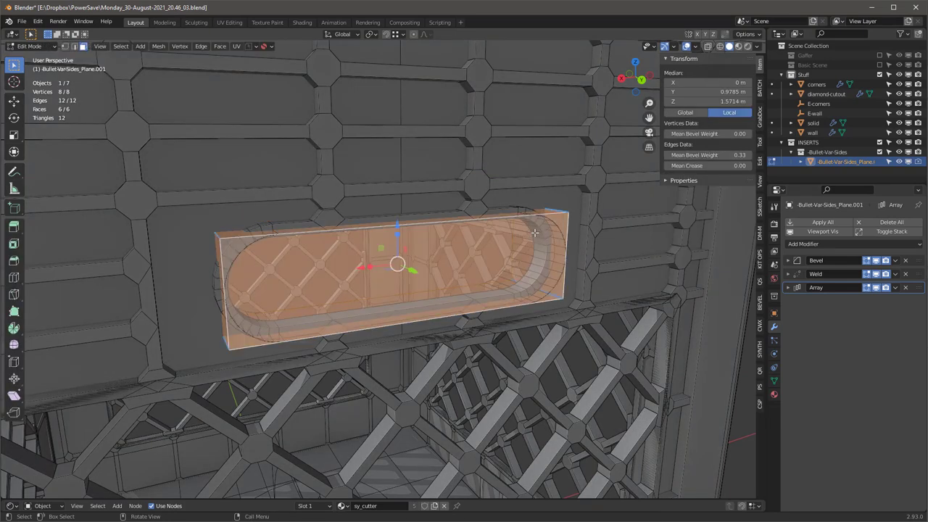
{"action": "scroll", "coordinate": [527, 230], "scroll_direction": "down", "scroll_amount": 5}
{"action": "scroll", "coordinate": [505, 227], "scroll_direction": "up", "scroll_amount": 2}
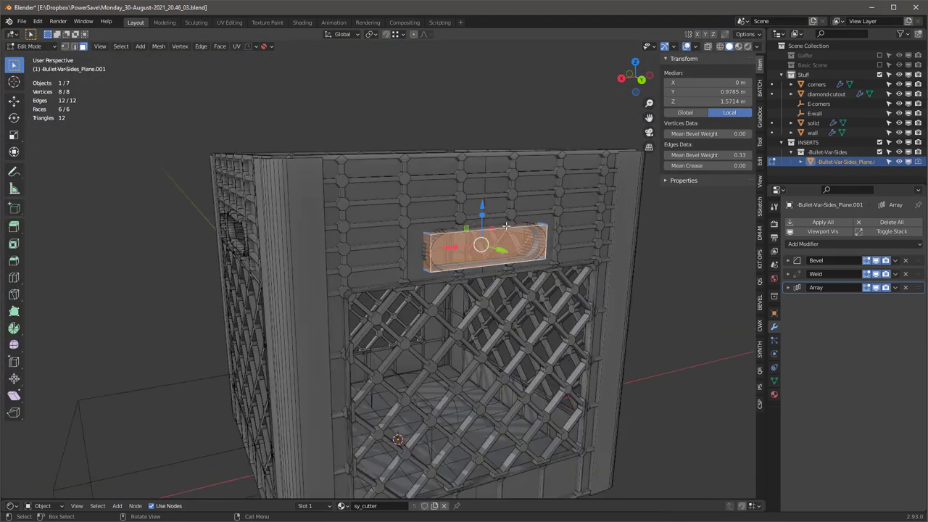
{"action": "scroll", "coordinate": [499, 229], "scroll_direction": "up", "scroll_amount": 2}
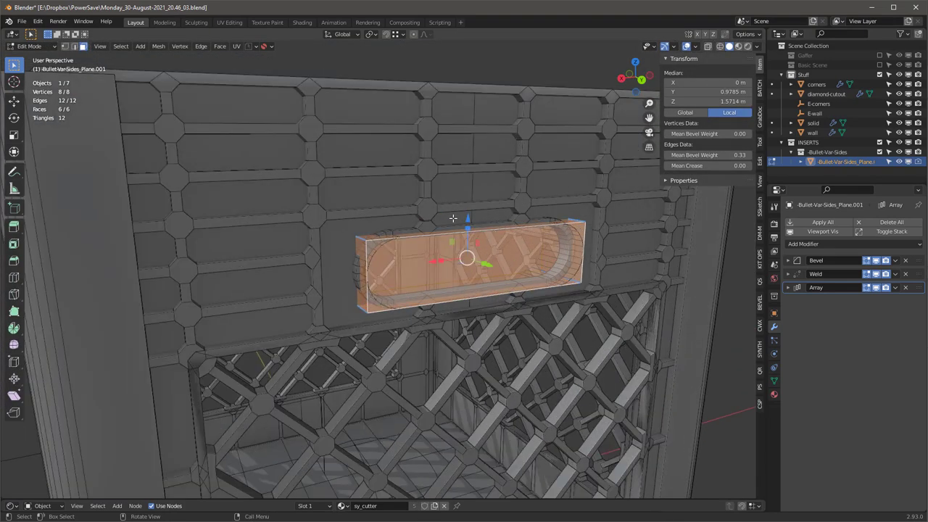
{"action": "key", "text": "s"}
{"action": "key", "text": "z"}
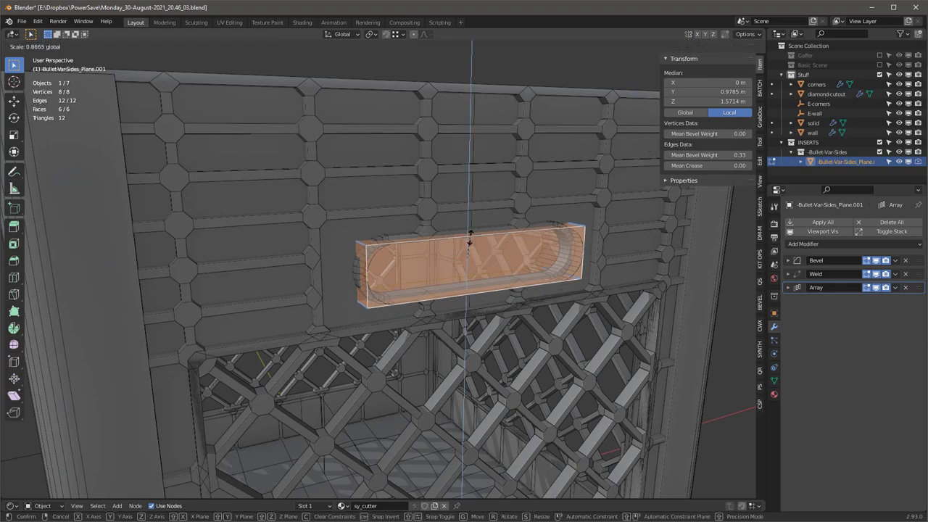
{"action": "left_click", "coordinate": [470, 235]}
{"action": "scroll", "coordinate": [470, 236], "scroll_direction": "down", "scroll_amount": 5}
{"action": "middle_click_drag", "start_coordinate": [470, 238], "coordinate": [494, 271]}
{"action": "key", "text": "Tab"}
Inspect the handle cutouts, ribs and rounded corners around the crate with nothing selected.
{"action": "left_click", "coordinate": [673, 312]}
{"action": "scroll", "coordinate": [673, 313], "scroll_direction": "up", "scroll_amount": 3}
{"action": "middle_click_drag", "start_coordinate": [673, 313], "coordinate": [649, 285]}
{"action": "scroll", "coordinate": [583, 269], "scroll_direction": "down", "scroll_amount": 5}
{"action": "scroll", "coordinate": [500, 244], "scroll_direction": "up", "scroll_amount": 1}
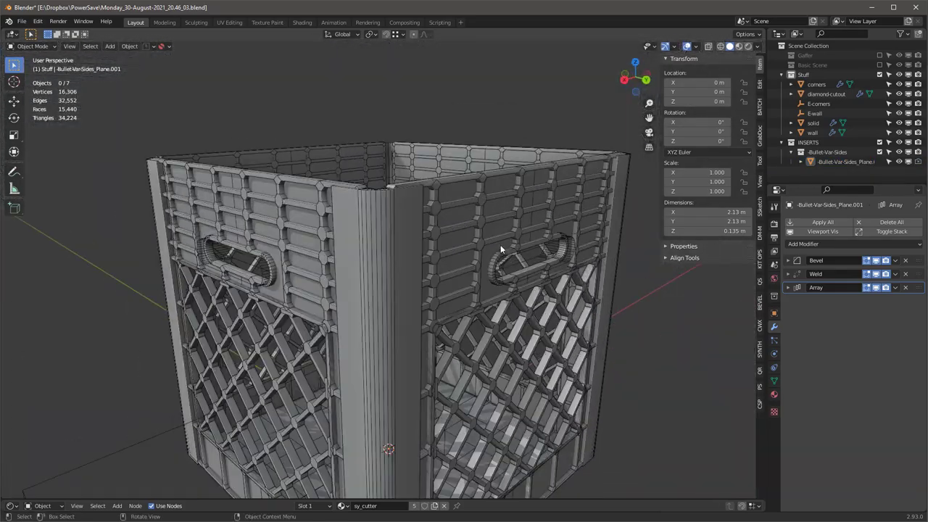
{"action": "scroll", "coordinate": [500, 244], "scroll_direction": "down", "scroll_amount": 2}
{"action": "middle_click_drag", "start_coordinate": [501, 244], "coordinate": [466, 285]}
{"action": "scroll", "coordinate": [466, 285], "scroll_direction": "up", "scroll_amount": 1}
{"action": "middle_click_drag", "start_coordinate": [470, 323], "coordinate": [485, 295], "text": "shift"}
Move one outer vertical edge of the corners mesh 0.05 m along X to narrow that corner flange.
{"action": "left_click", "coordinate": [310, 158]}
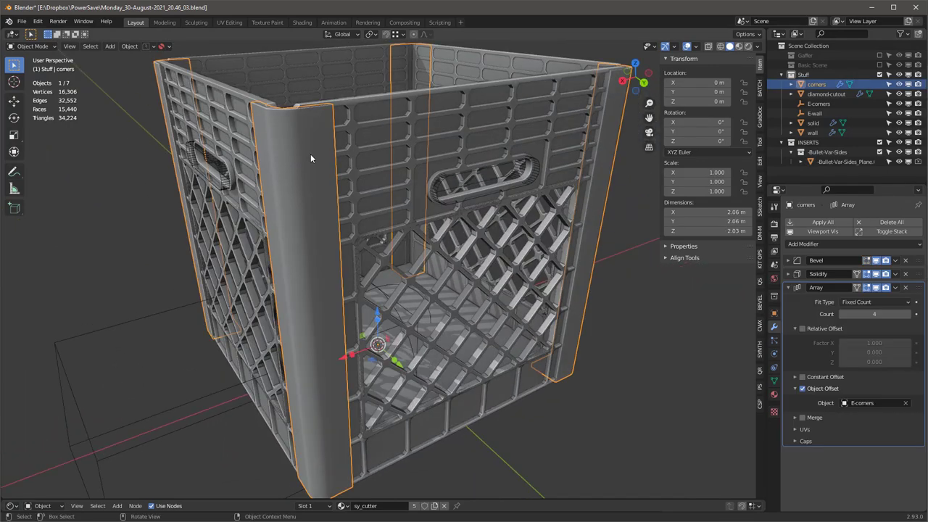
{"action": "key", "text": "Tab"}
{"action": "scroll", "coordinate": [311, 159], "scroll_direction": "down", "scroll_amount": 4}
{"action": "middle_click_drag", "start_coordinate": [311, 158], "coordinate": [267, 156]}
{"action": "scroll", "coordinate": [408, 156], "scroll_direction": "up", "scroll_amount": 6}
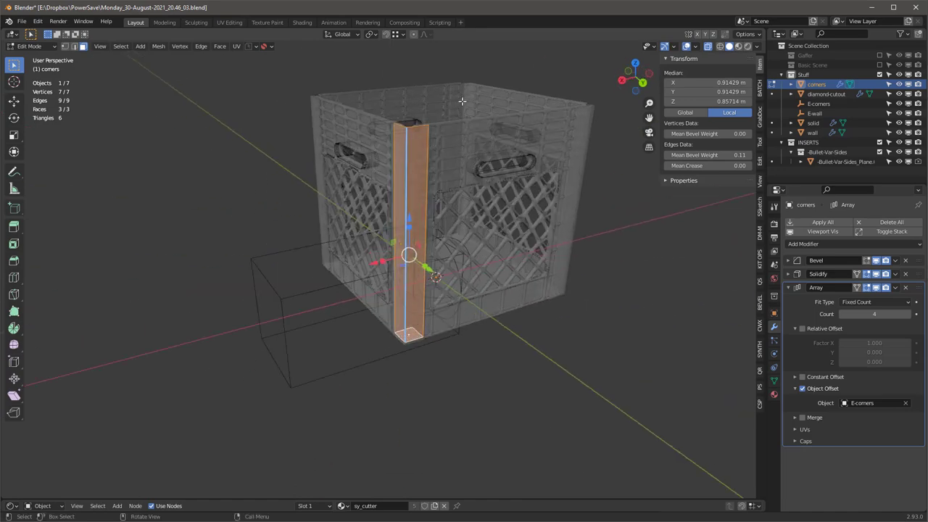
{"action": "key", "text": "2"}
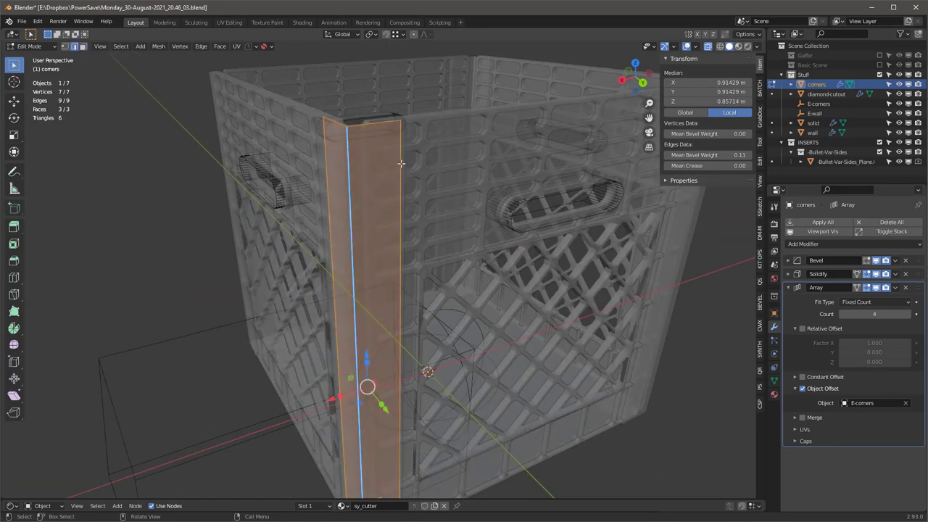
{"action": "left_click", "coordinate": [402, 170]}
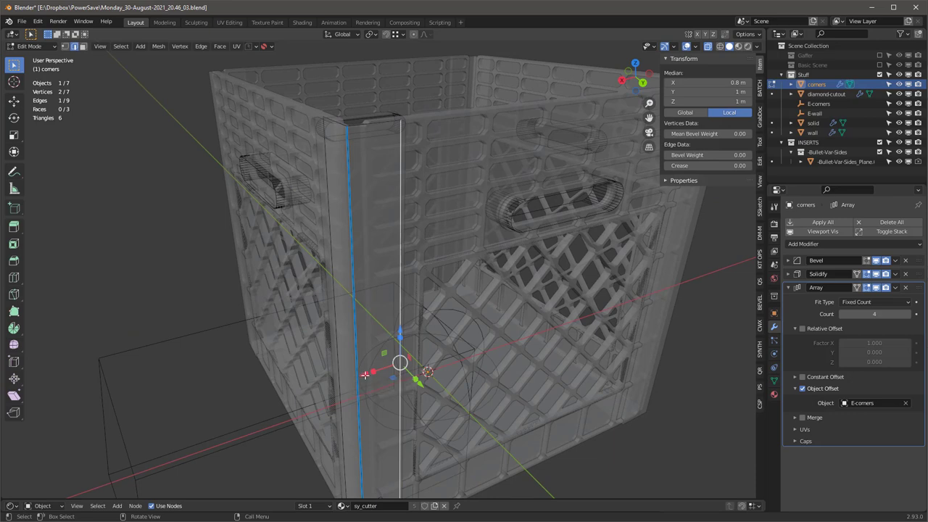
{"action": "left_click_drag", "start_coordinate": [365, 375], "coordinate": [353, 379]}
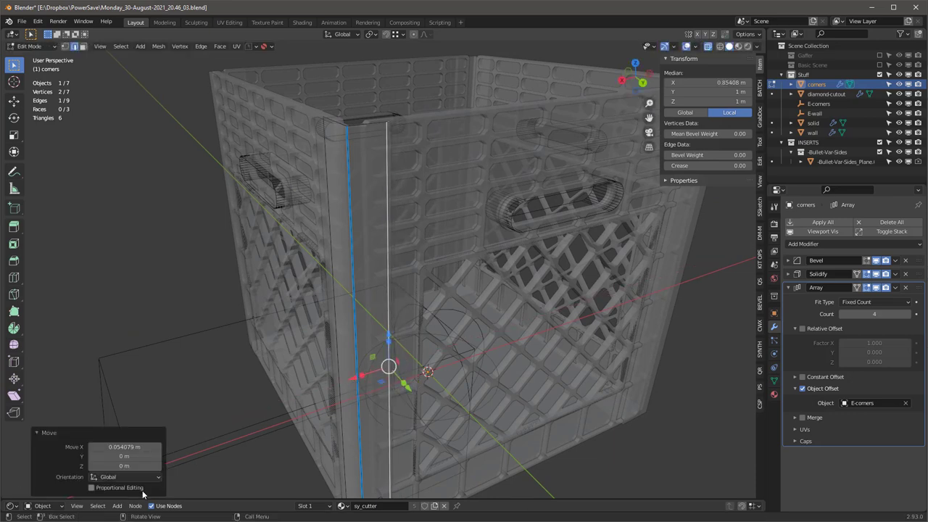
{"action": "left_click", "coordinate": [120, 447]}
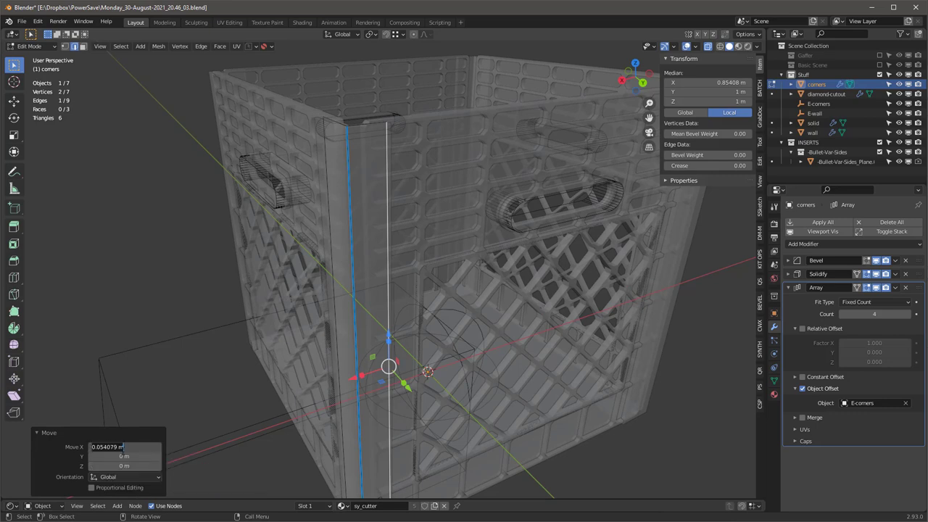
{"action": "type", "text": "0.05"}
{"action": "key", "text": "Return"}
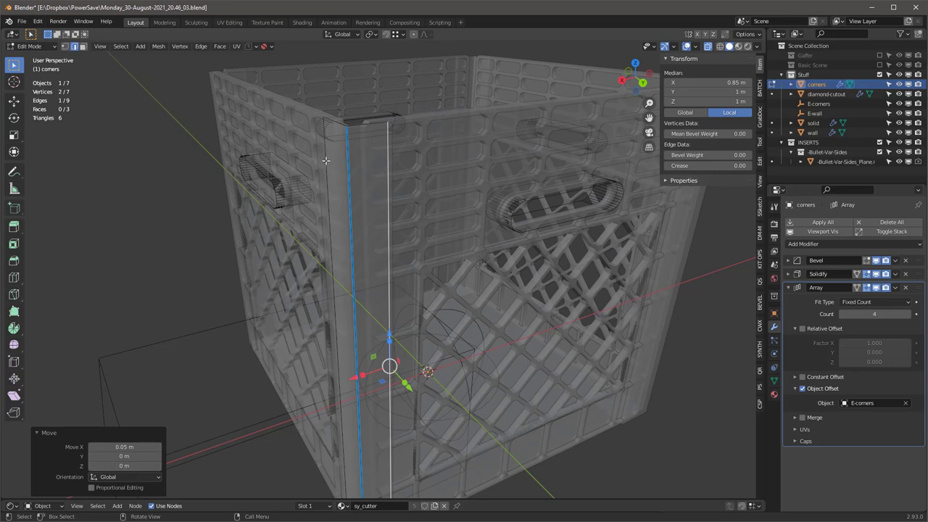
Move the other outer vertical edge of the corners mesh 0.05 m along Y and turn off the see-through display.
{"action": "left_click_drag", "start_coordinate": [352, 374], "coordinate": [363, 381]}
{"action": "left_click", "coordinate": [125, 456]}
{"action": "type", "text": "."}
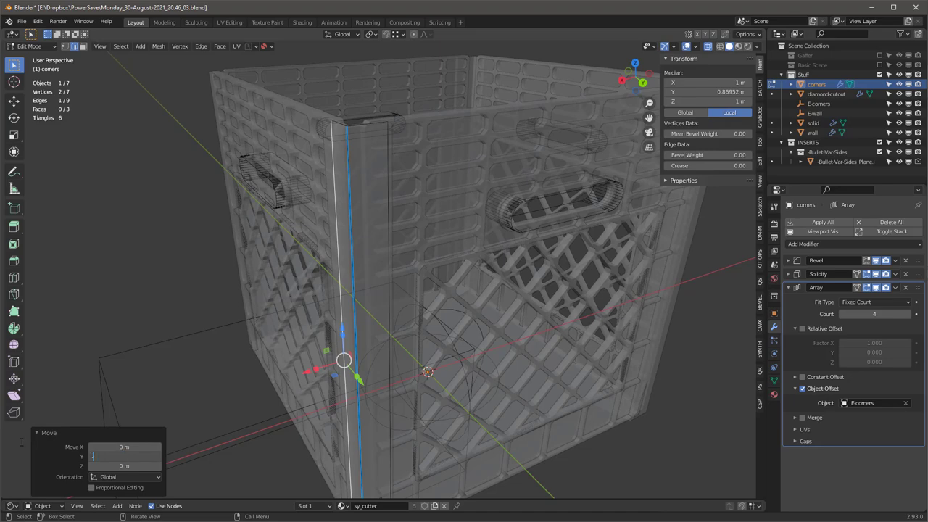
{"action": "type", "text": ".05"}
{"action": "key", "text": "Return"}
{"action": "key", "text": "Tab"}
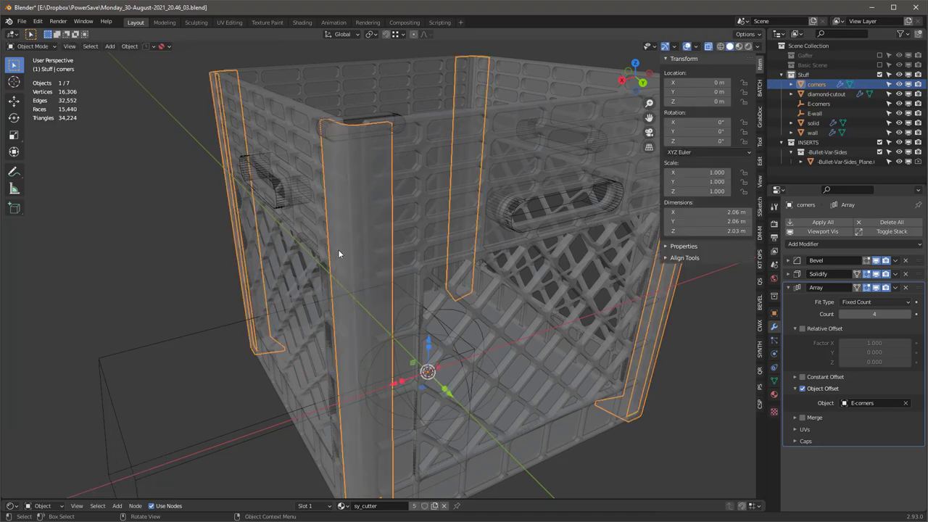
{"action": "key", "text": "alt+z"}
{"action": "middle_click_drag", "start_coordinate": [418, 193], "coordinate": [404, 183]}
{"action": "key", "text": "Tab"}
{"action": "key", "text": "Tab"}
Add a vertical loop cut in the wall mesh beside the near corner post and offset it 0.06 m along X from the neighbouring edge.
{"action": "left_click", "coordinate": [333, 131]}
{"action": "key", "text": "Tab"}
{"action": "key", "text": "ctrl+r"}
{"action": "left_click", "coordinate": [331, 127]}
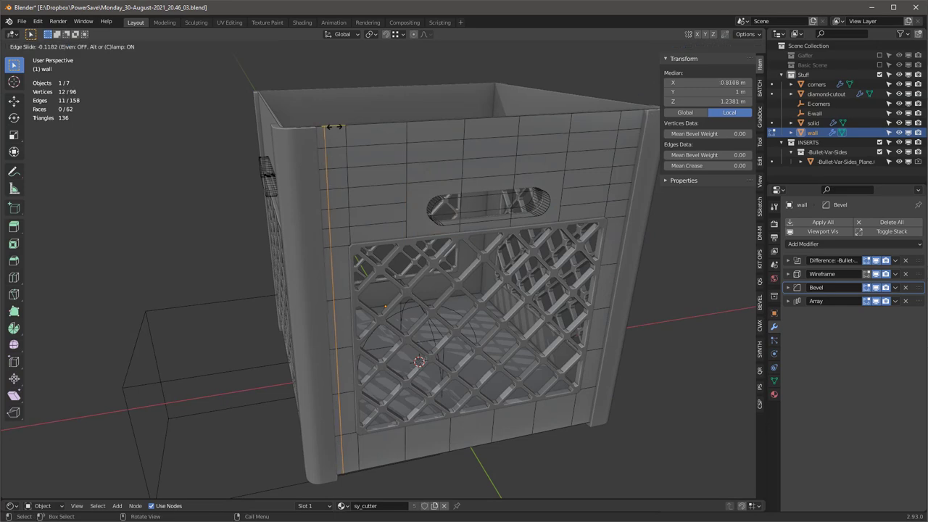
{"action": "left_click", "coordinate": [373, 238]}
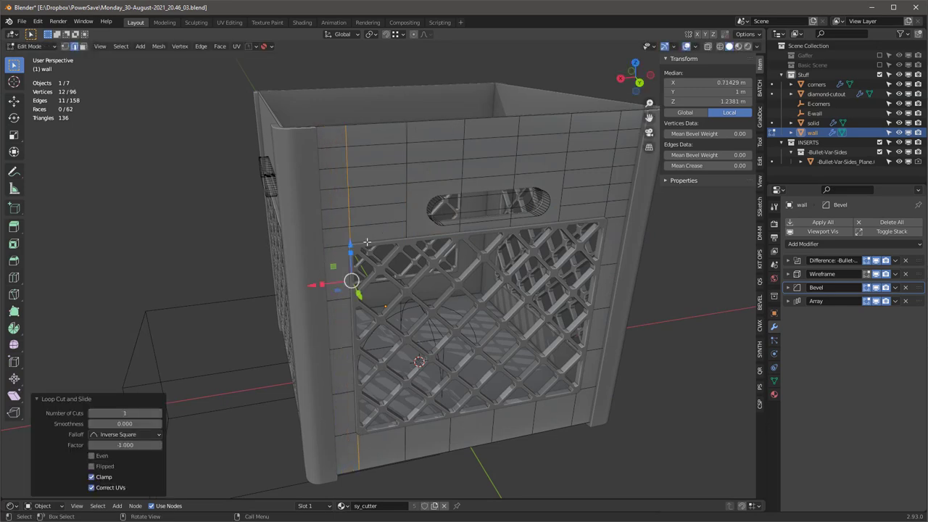
{"action": "left_click_drag", "start_coordinate": [308, 284], "coordinate": [295, 291]}
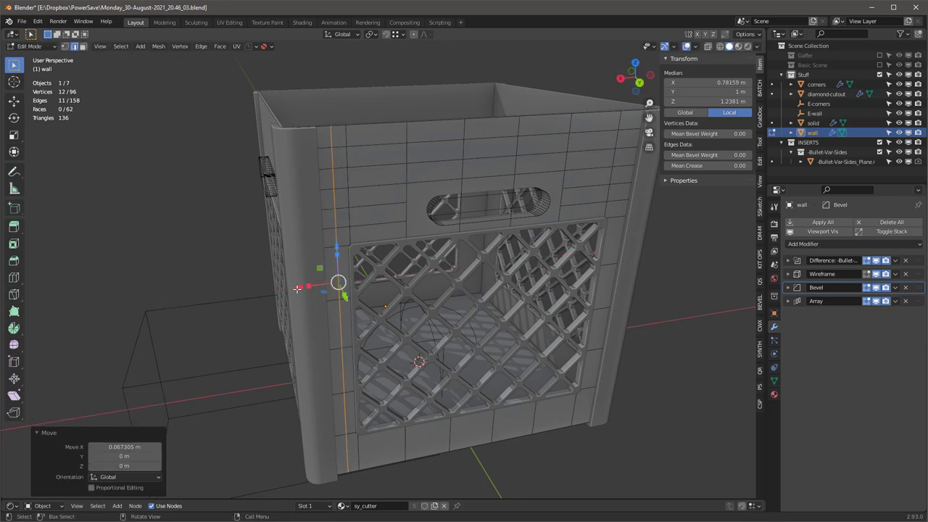
{"action": "left_click", "coordinate": [125, 447]}
{"action": "key", "text": "BackSpace"}
{"action": "type", "text": ".06"}
{"action": "key", "text": "Return"}
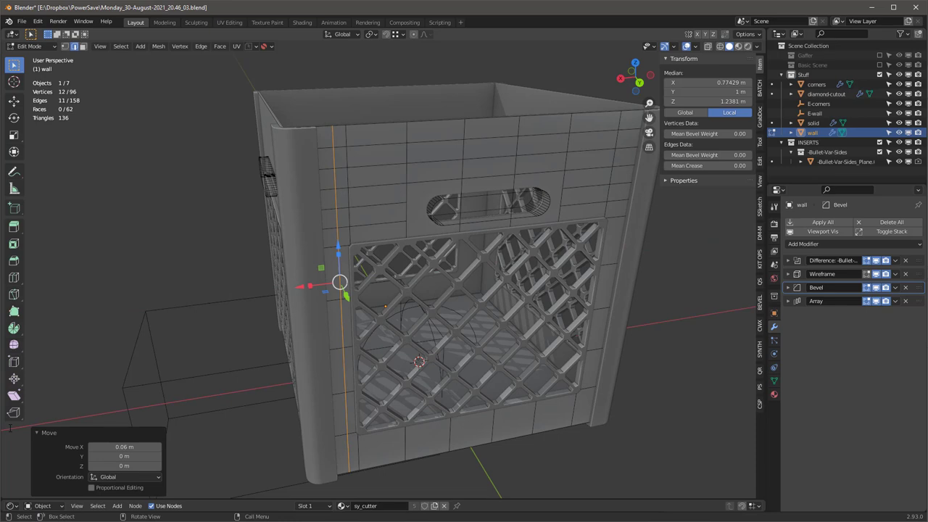
Add a matching vertical loop cut beside the wall's opposite corner post and offset it -0.06 m along X.
{"action": "key", "text": "ctrl+r"}
{"action": "left_click_drag", "start_coordinate": [636, 118], "coordinate": [576, 254]}
{"action": "left_click", "coordinate": [116, 446]}
{"action": "key", "text": "BackSpace"}
{"action": "type", "text": ".06"}
{"action": "key", "text": "Return"}
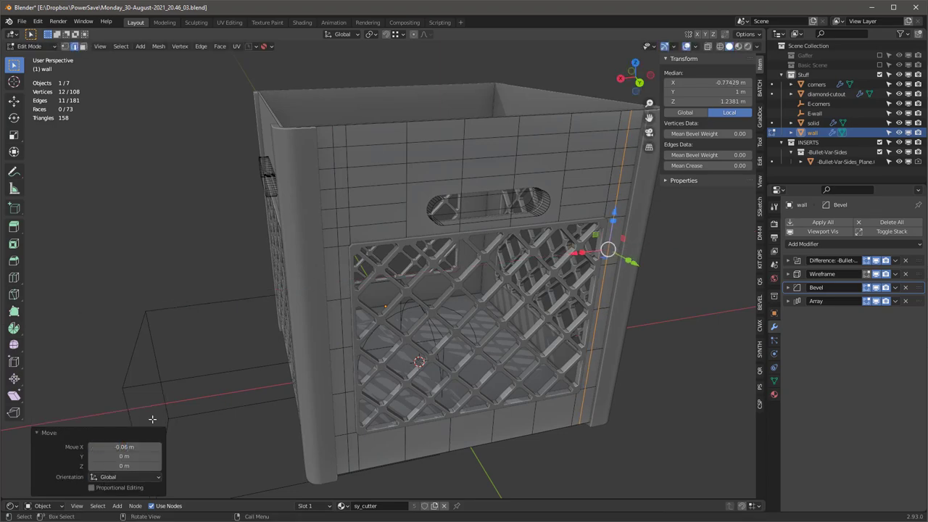
{"action": "key", "text": "Tab"}
{"action": "middle_click_drag", "start_coordinate": [145, 413], "coordinate": [366, 126]}
Select both new vertical loops of the wall and scale them outward along X by about 1.03.
{"action": "key", "text": "Tab"}
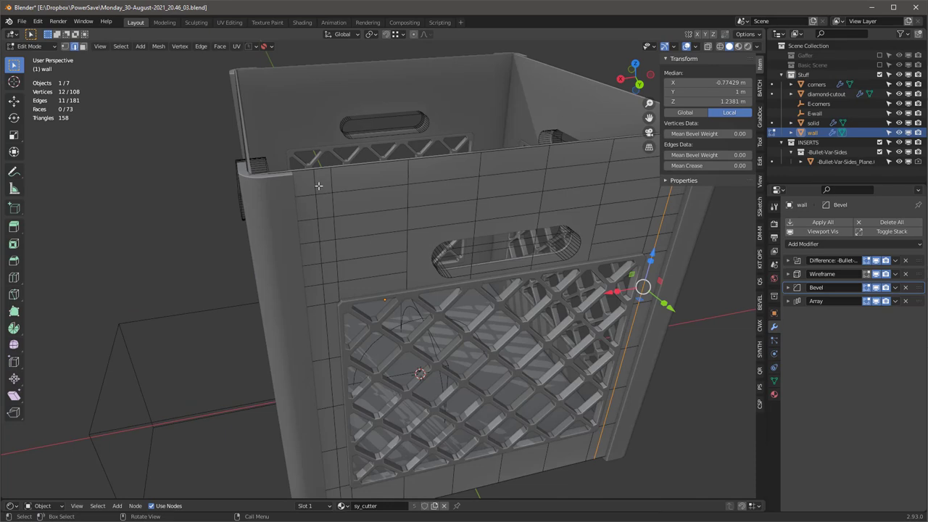
{"action": "left_click", "coordinate": [315, 182], "text": "alt"}
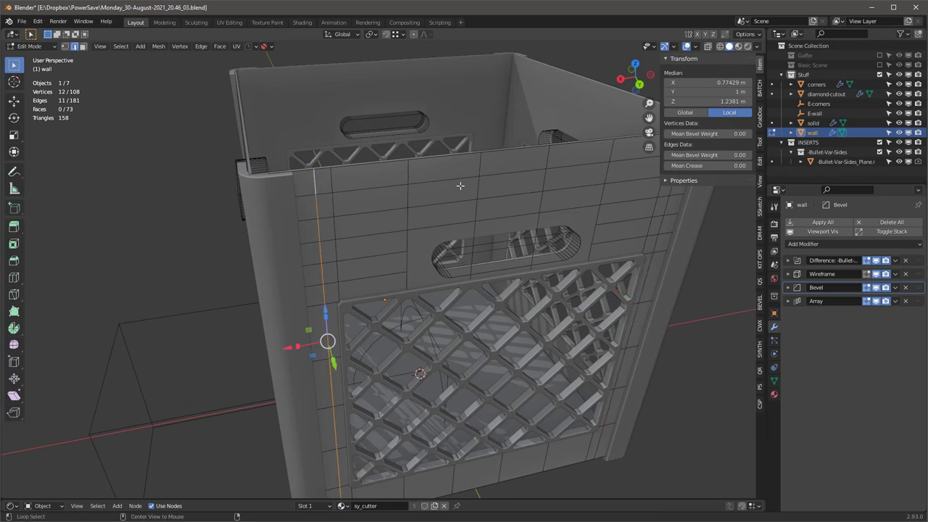
{"action": "left_click", "coordinate": [660, 230], "text": "alt+shift"}
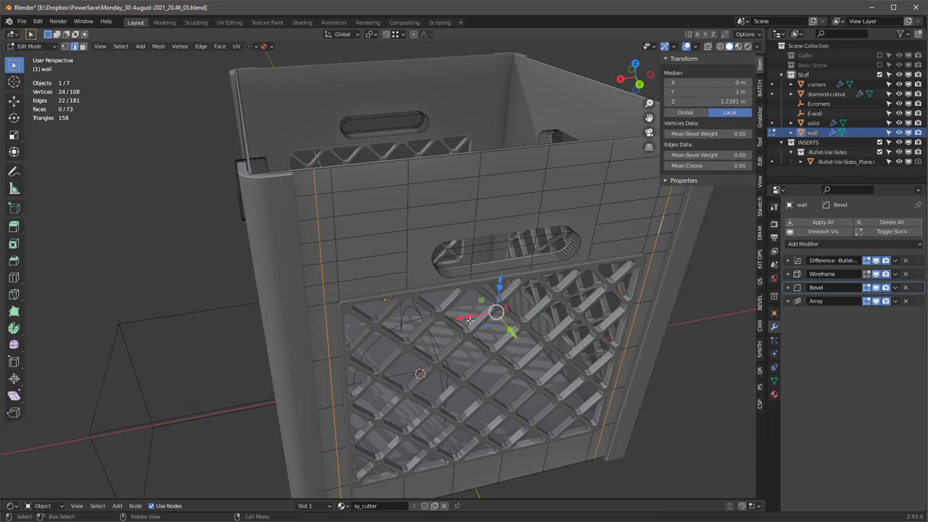
{"action": "key", "text": "s"}
{"action": "key", "text": "x"}
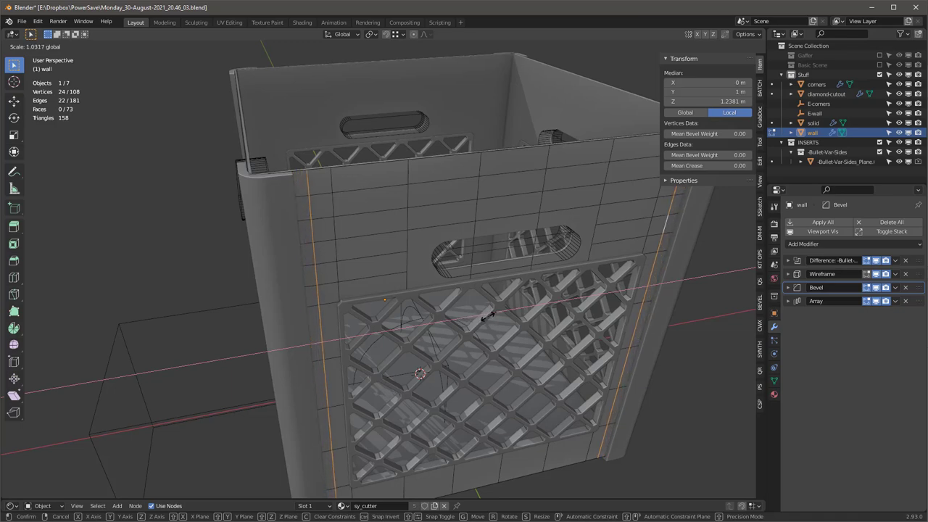
{"action": "left_click", "coordinate": [487, 316]}
{"action": "key", "text": "Tab"}
Set the wall's Auto Smooth angle to 20°.
{"action": "middle_click_drag", "start_coordinate": [487, 316], "coordinate": [419, 197]}
{"action": "key", "text": "alt+a"}
{"action": "scroll", "coordinate": [532, 183], "scroll_direction": "up", "scroll_amount": 4}
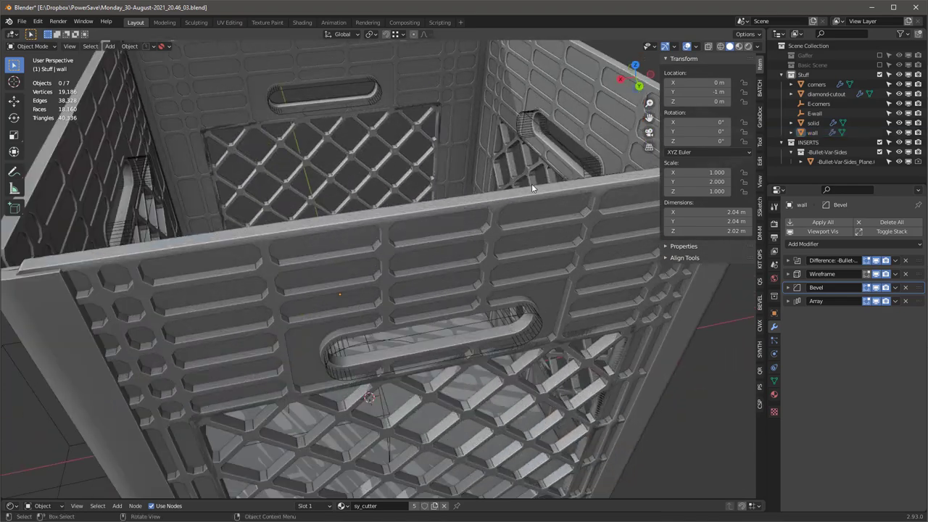
{"action": "scroll", "coordinate": [305, 256], "scroll_direction": "down", "scroll_amount": 1}
{"action": "middle_click_drag", "start_coordinate": [304, 256], "coordinate": [296, 248]}
{"action": "left_click", "coordinate": [293, 234]}
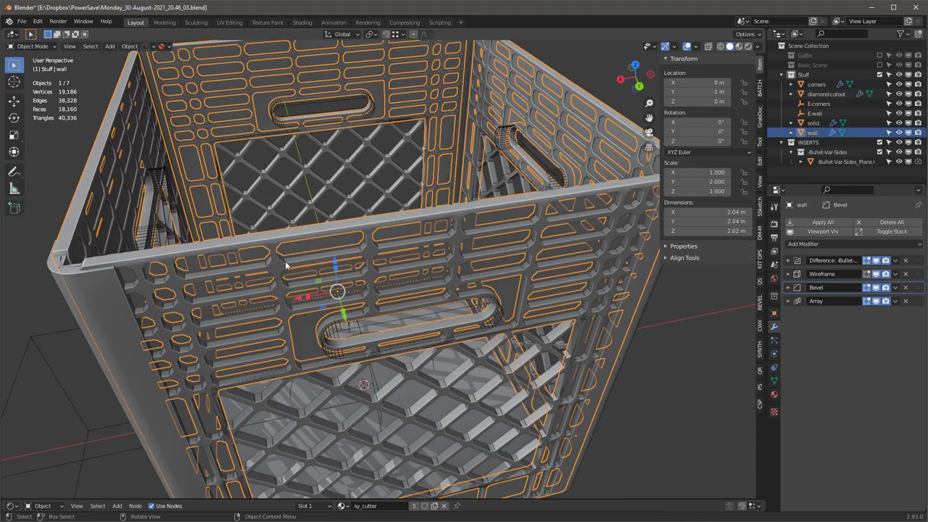
{"action": "left_click", "coordinate": [774, 381]}
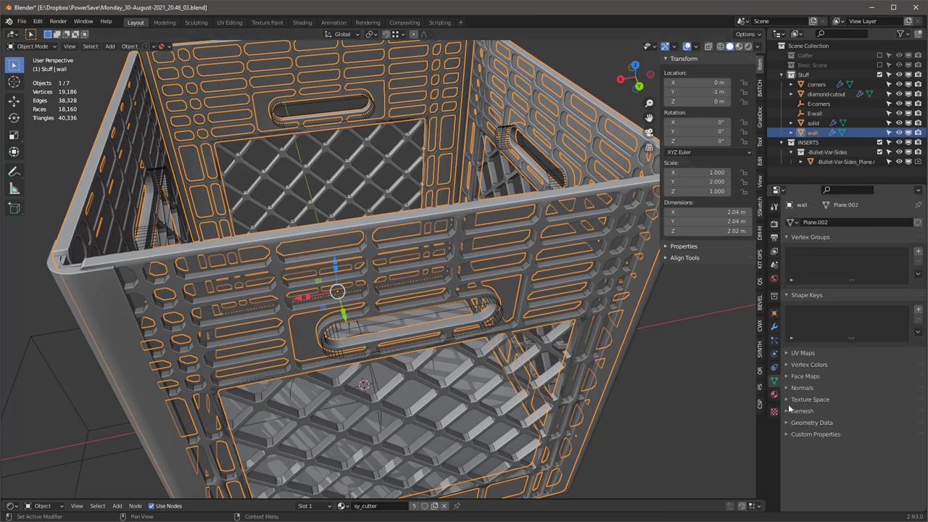
{"action": "left_click", "coordinate": [787, 390]}
{"action": "left_click", "coordinate": [850, 402]}
{"action": "type", "text": "30d"}
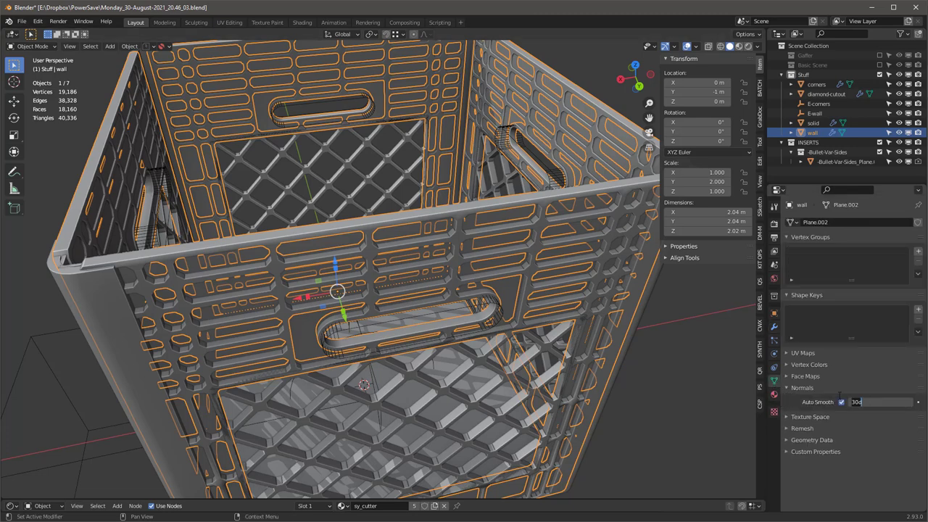
{"action": "key", "text": "Return"}
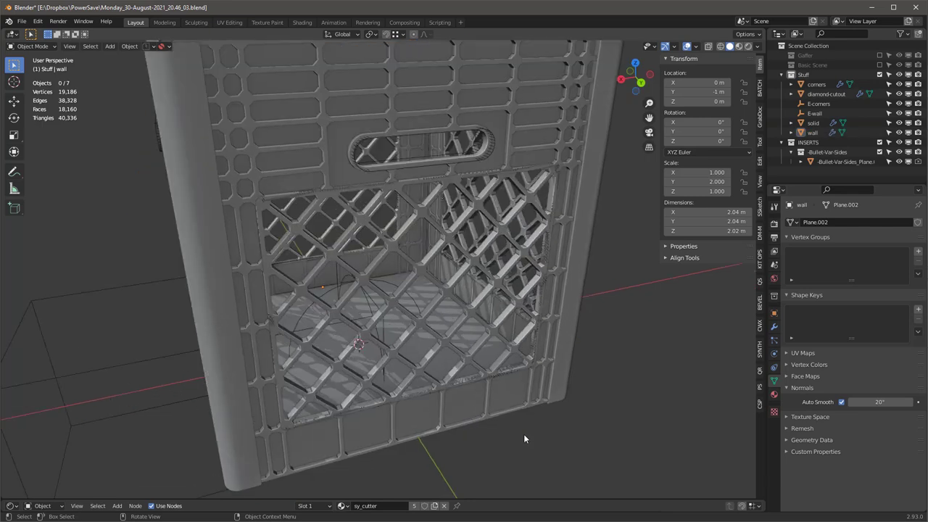
Add a horizontal loop cut across the wall's bottom strip, slid to a factor of about 0.342.
{"action": "middle_click_drag", "start_coordinate": [524, 435], "coordinate": [442, 412]}
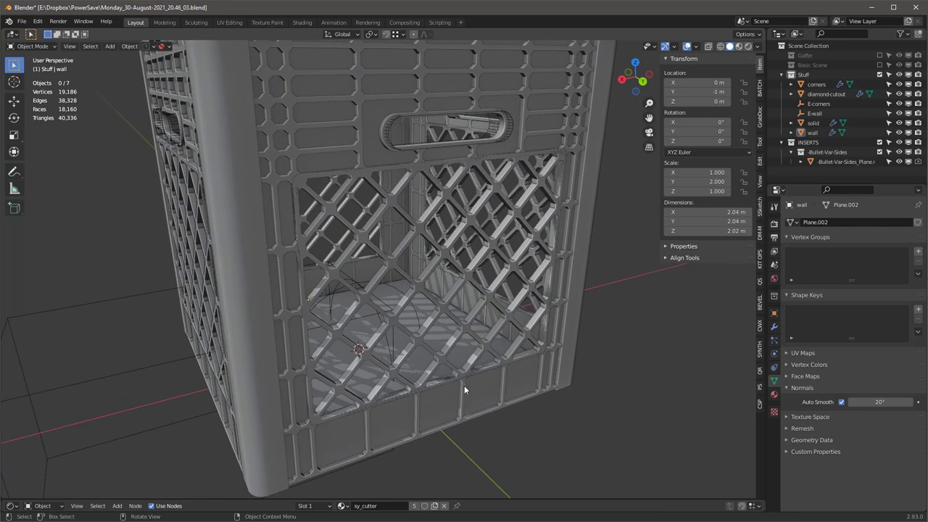
{"action": "left_click", "coordinate": [464, 387]}
{"action": "key", "text": "Tab"}
{"action": "key", "text": "ctrl+r"}
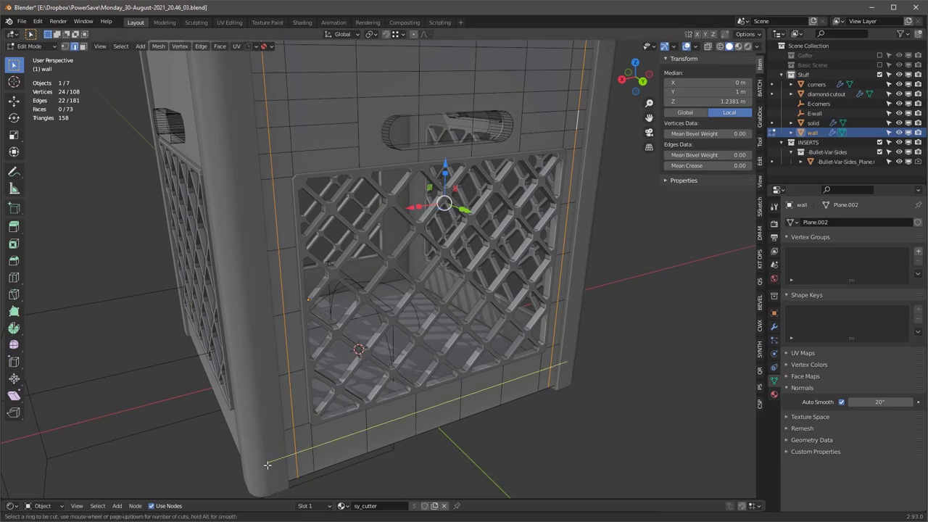
{"action": "left_click", "coordinate": [268, 465]}
{"action": "left_click", "coordinate": [273, 474]}
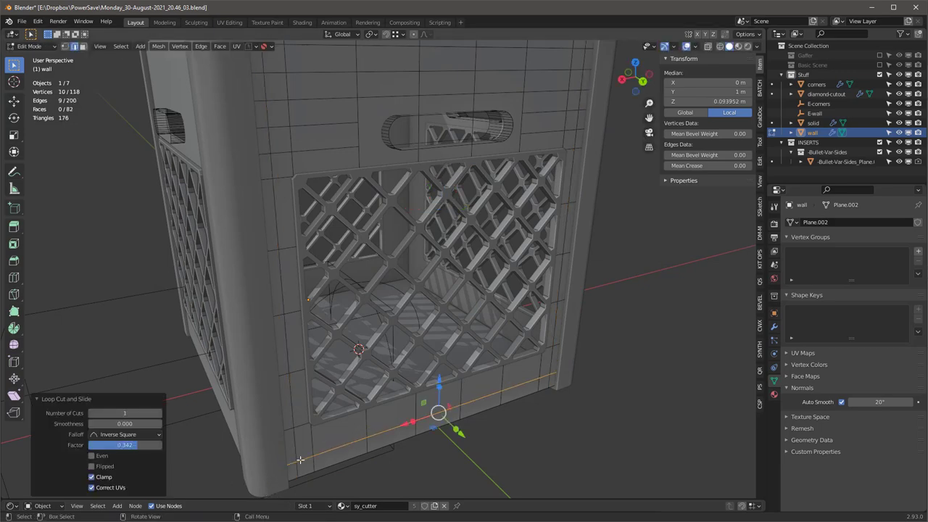
{"action": "key", "text": "Tab"}
Deselect everything and show the crate in rendered shading with the Gaffer lights and Basic Scene collections enabled.
{"action": "left_click", "coordinate": [567, 431]}
{"action": "key", "text": "z"}
{"action": "scroll", "coordinate": [580, 385], "scroll_direction": "down", "scroll_amount": 2}
{"action": "mouse_move", "coordinate": [580, 377]}
{"action": "middle_mouse_down"}
{"action": "mouse_move", "coordinate": [589, 343]}
{"action": "mouse_move", "coordinate": [607, 366]}
{"action": "mouse_move", "coordinate": [449, 355]}
{"action": "mouse_move", "coordinate": [598, 358]}
{"action": "middle_mouse_up"}
{"action": "scroll", "coordinate": [478, 165], "scroll_direction": "up", "scroll_amount": 1}
{"action": "middle_click_drag", "start_coordinate": [478, 166], "coordinate": [404, 174]}
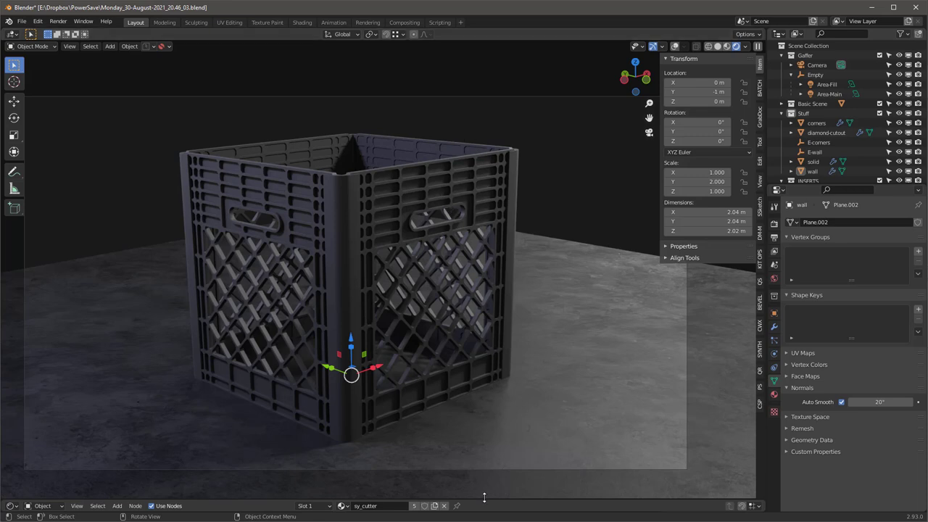
Enlarge the shader editor to expose the sy_cutter material's Bevel node and view the wall's upper ribs up close.
{"action": "left_click_drag", "start_coordinate": [484, 497], "coordinate": [484, 443]}
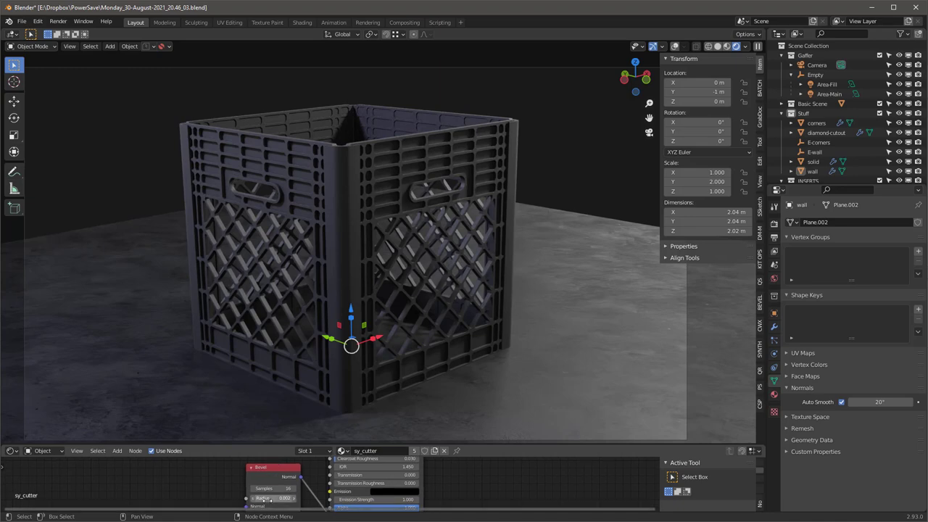
{"action": "scroll", "coordinate": [262, 499], "scroll_direction": "up", "scroll_amount": 2}
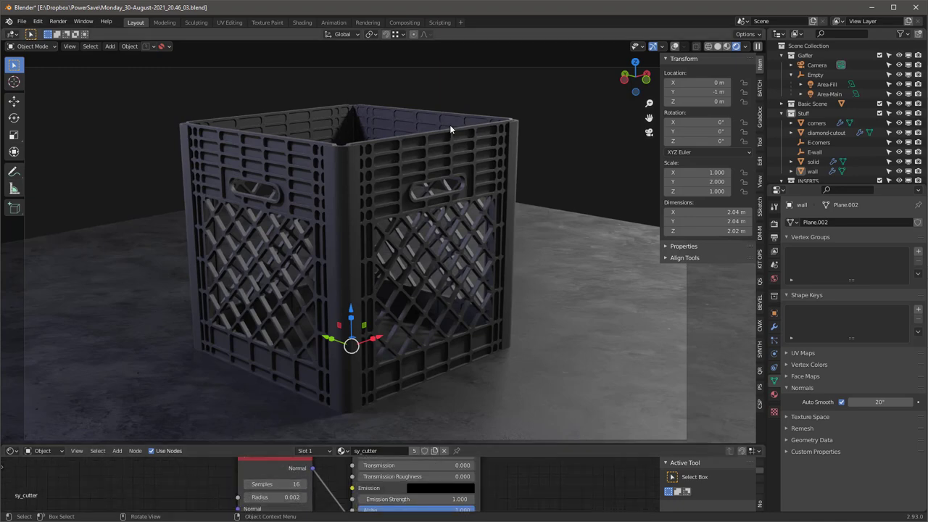
{"action": "scroll", "coordinate": [459, 110], "scroll_direction": "up", "scroll_amount": 4}
{"action": "scroll", "coordinate": [273, 168], "scroll_direction": "up", "scroll_amount": 3}
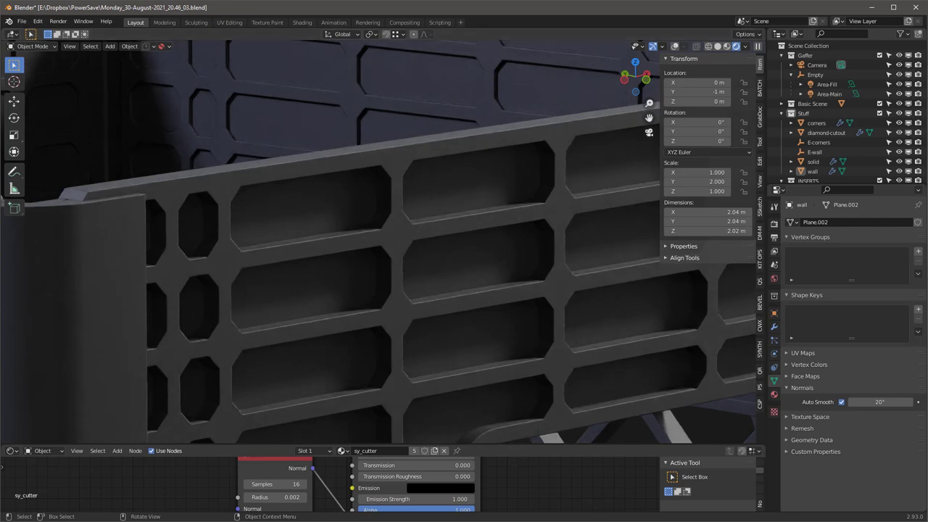
Try a larger radius on the sy_cutter material's Bevel node.
{"action": "left_click", "coordinate": [274, 497]}
{"action": "type", "text": "0"}
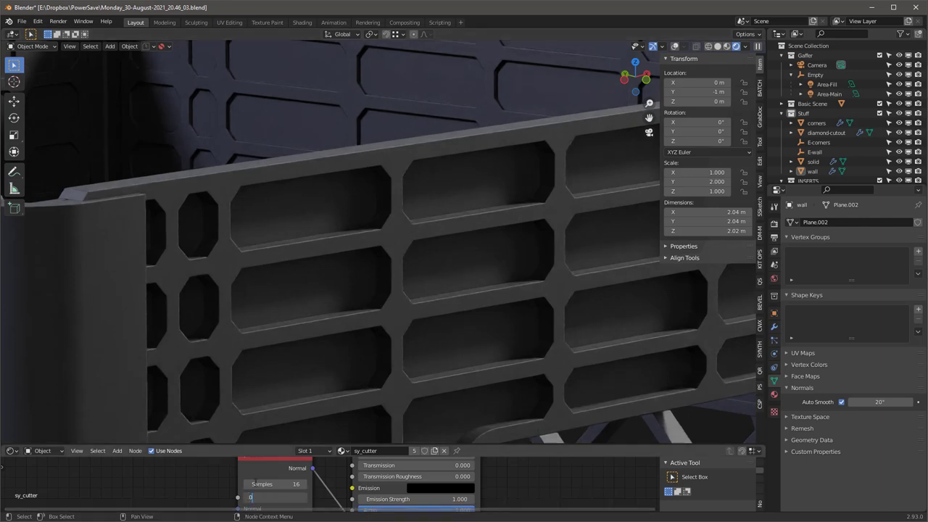
{"action": "type", "text": "4"}
{"action": "key", "text": "Return"}
Set the Bevel node's radius to 0.004 in the sy_cutter material.
{"action": "left_click", "coordinate": [275, 498]}
{"action": "type", "text": "0"}
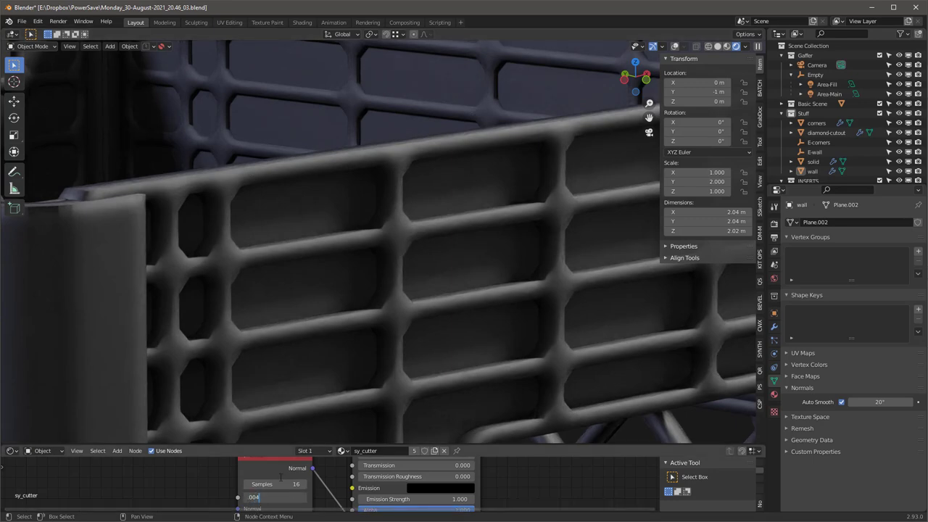
{"action": "type", "text": "04"}
{"action": "key", "text": "Return"}
{"action": "scroll", "coordinate": [435, 271], "scroll_direction": "down", "scroll_amount": 8}
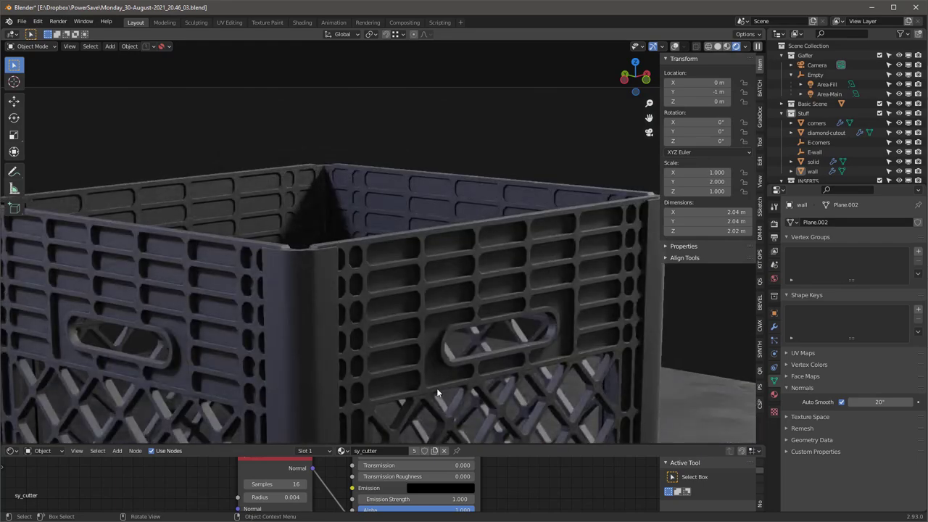
{"action": "scroll", "coordinate": [493, 484], "scroll_direction": "down", "scroll_amount": 2}
Set the sy_cutter material's Roughness to 0.350 and view the whole rendered crate.
{"action": "middle_click_drag", "start_coordinate": [494, 475], "coordinate": [470, 511]}
{"action": "left_click_drag", "start_coordinate": [420, 494], "coordinate": [398, 494]}
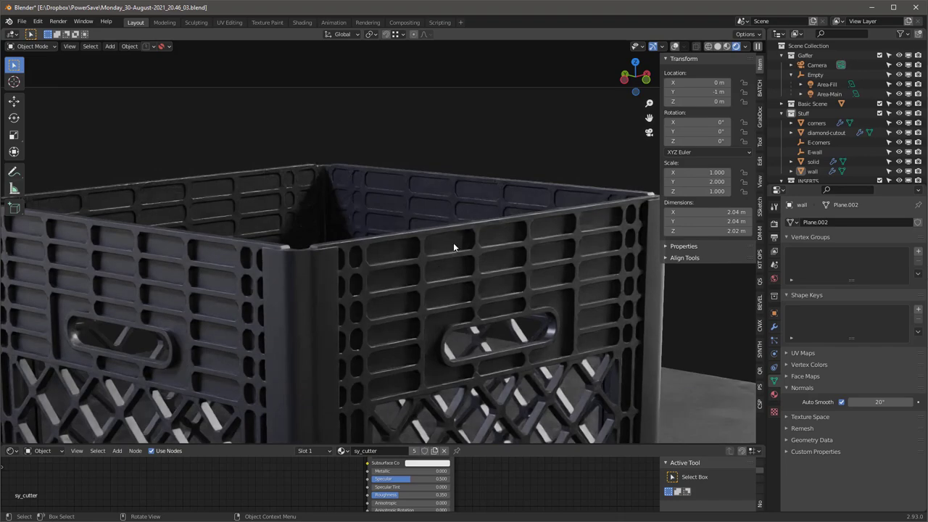
{"action": "scroll", "coordinate": [449, 246], "scroll_direction": "down", "scroll_amount": 2}
{"action": "middle_click_drag", "start_coordinate": [446, 313], "coordinate": [458, 230], "text": "shift"}
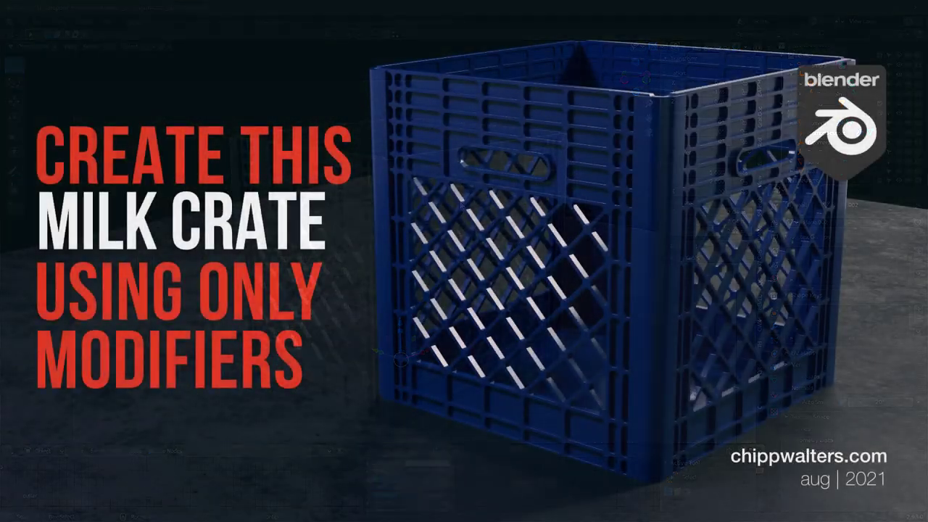